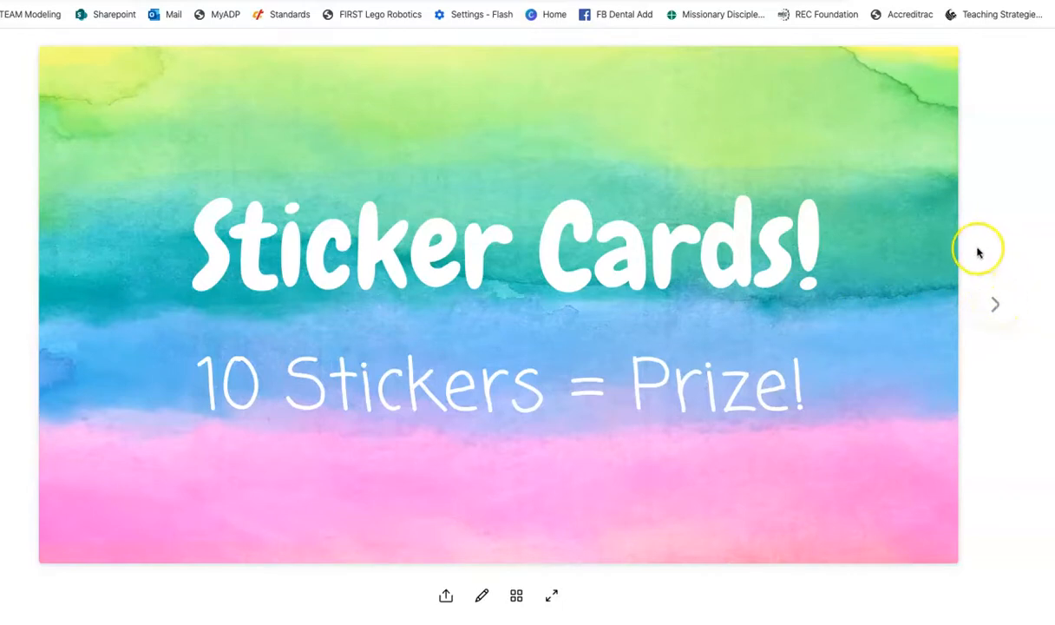
# Page through the published Sticker Cards presentation, viewing the title page, the Sticker Vault and the first student cards
pyautogui.click(998, 305)
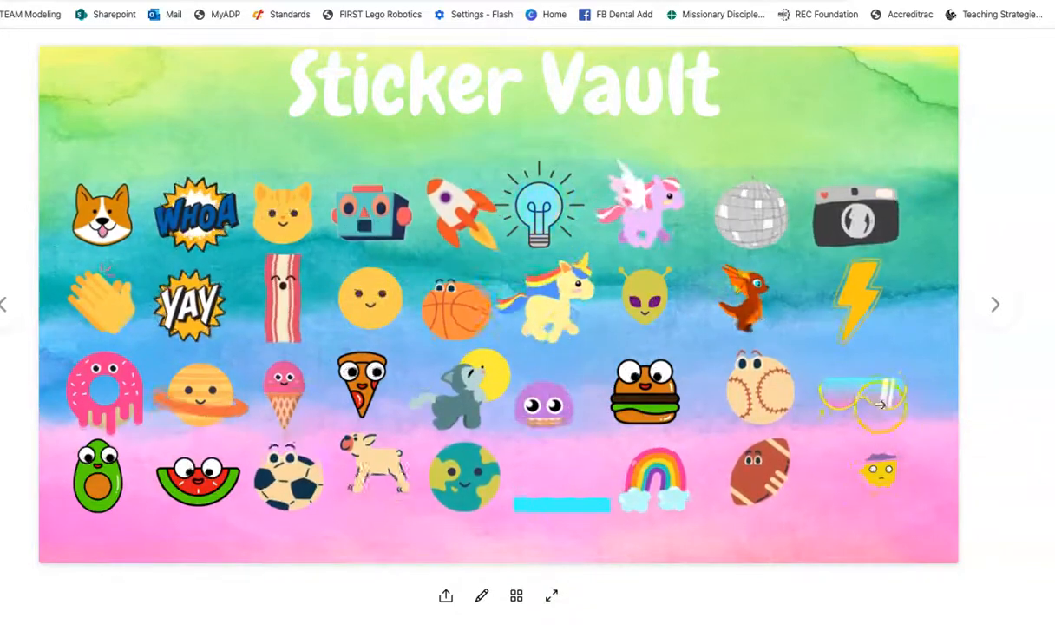
pyautogui.click(19, 306)
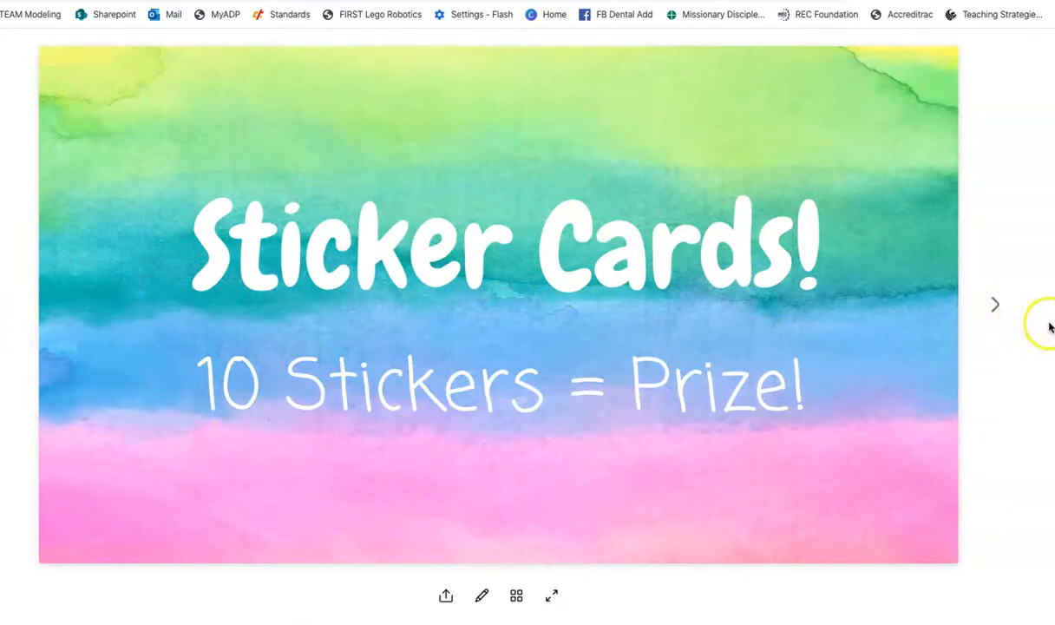
pyautogui.click(996, 308)
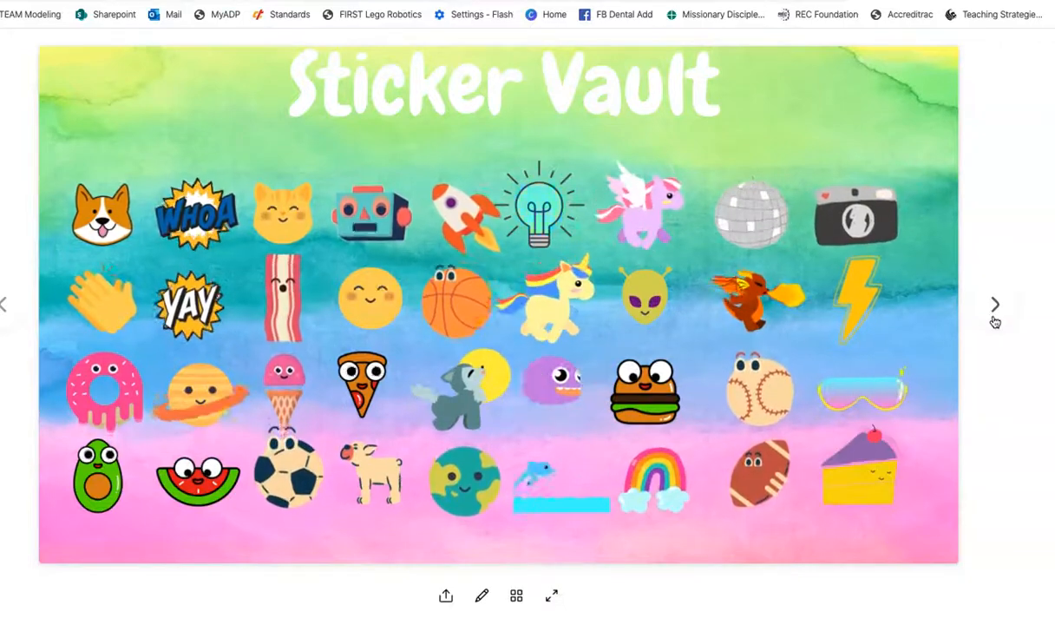
pyautogui.click(998, 308)
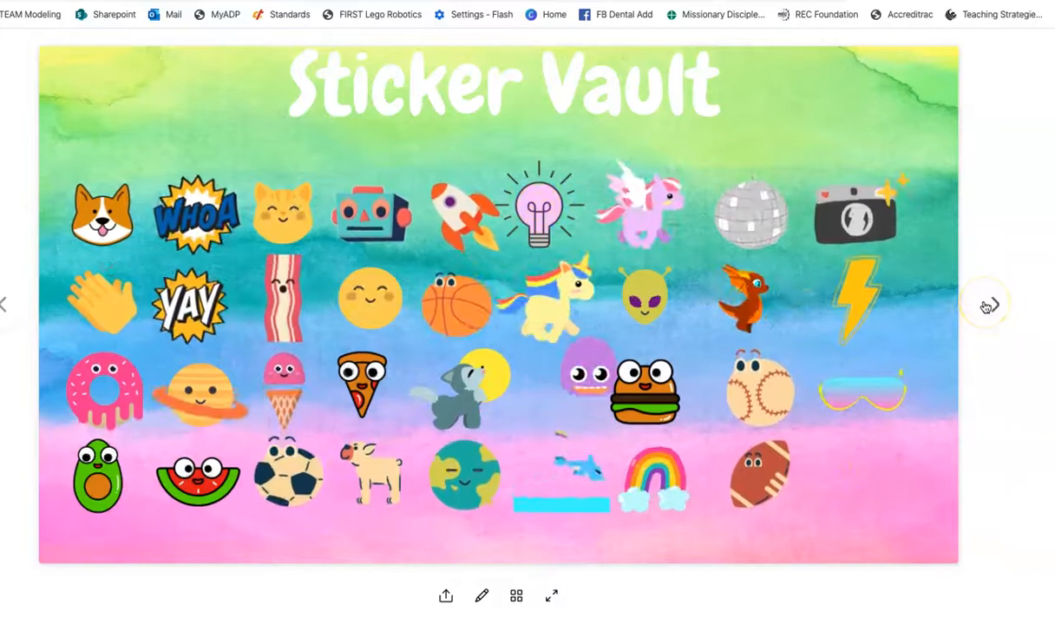
pyautogui.click(991, 302)
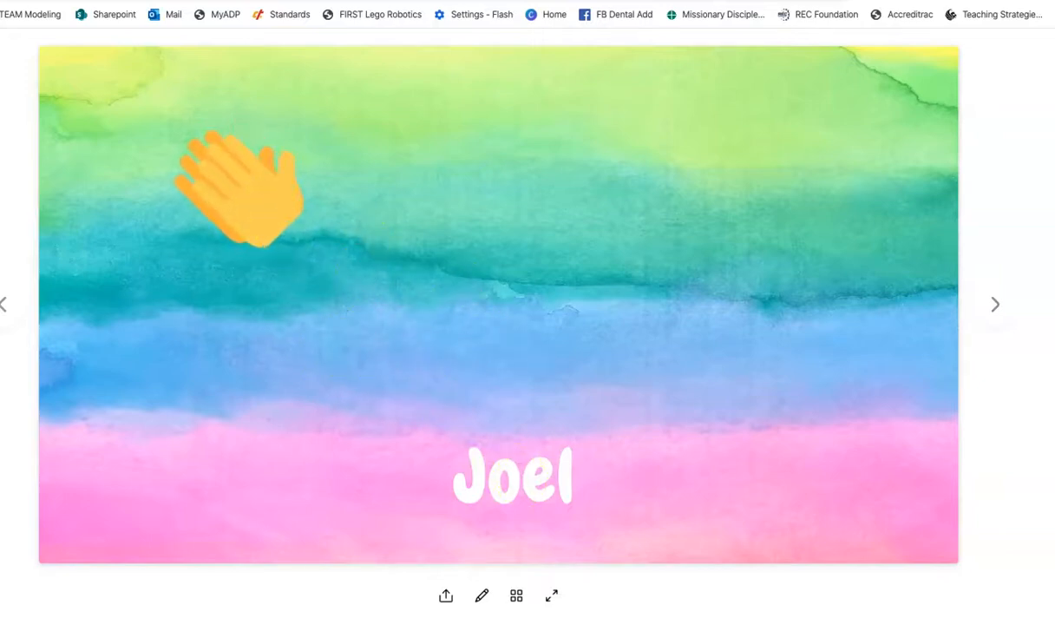
pyautogui.click(993, 304)
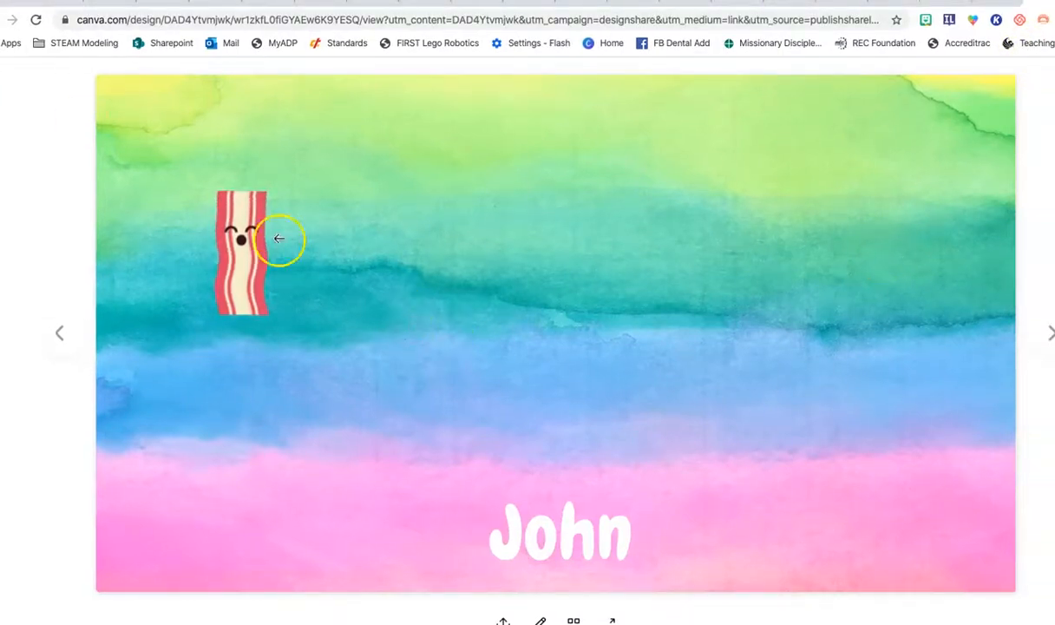
# Switch to Codes for Sticker Chart.pdf and open the student's sticker card through the trophy link on page 12
pyautogui.hotkey('ctrl', 'Up')
pyautogui.click(1007, 152)
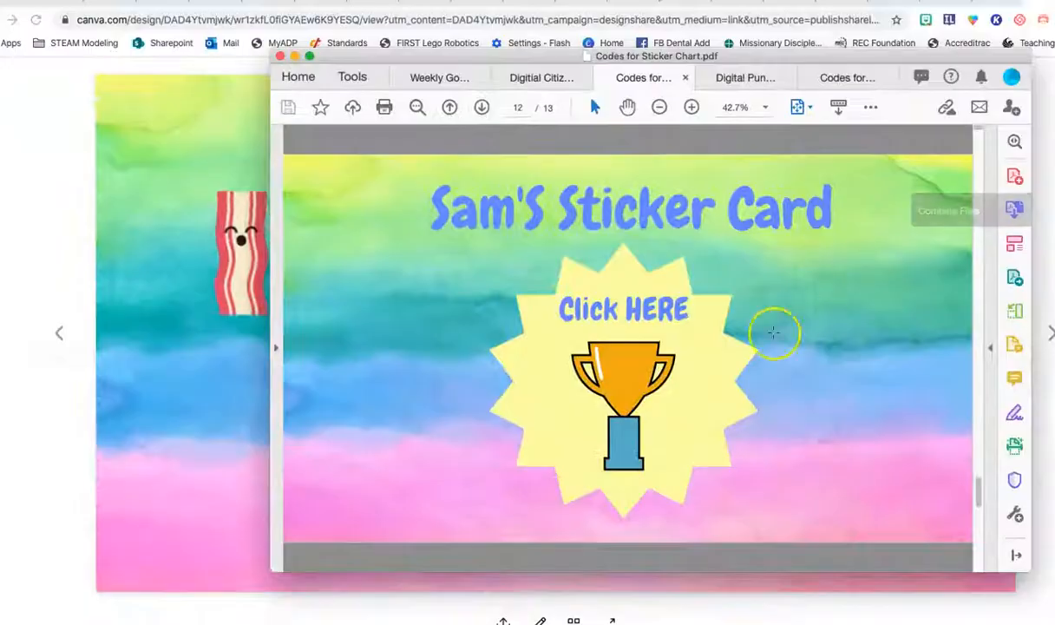
pyautogui.moveTo(659, 56); pyautogui.dragTo(630, 25)
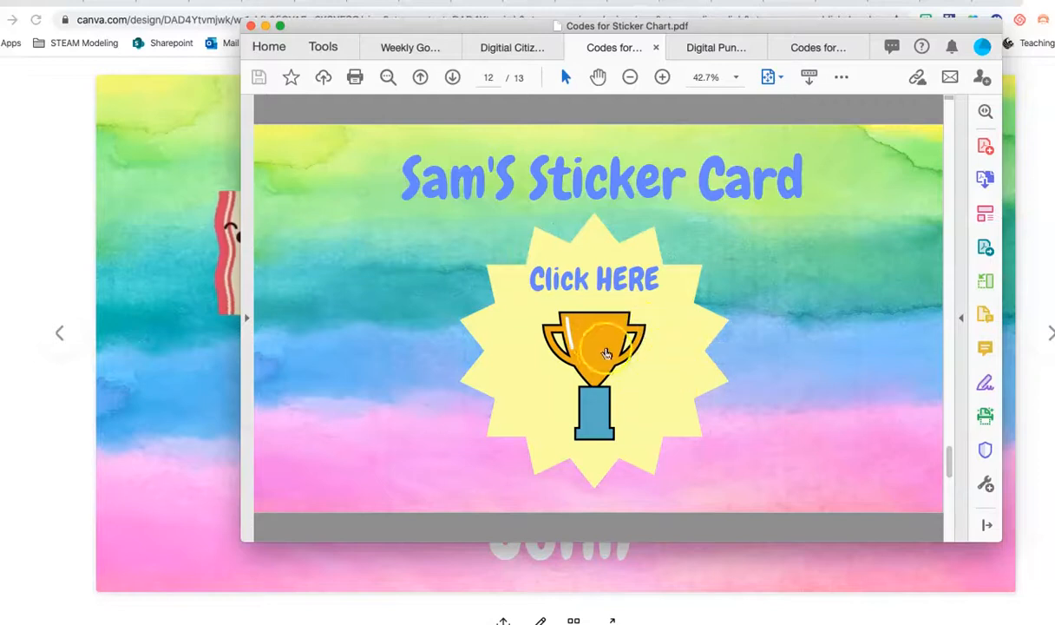
pyautogui.click(603, 348)
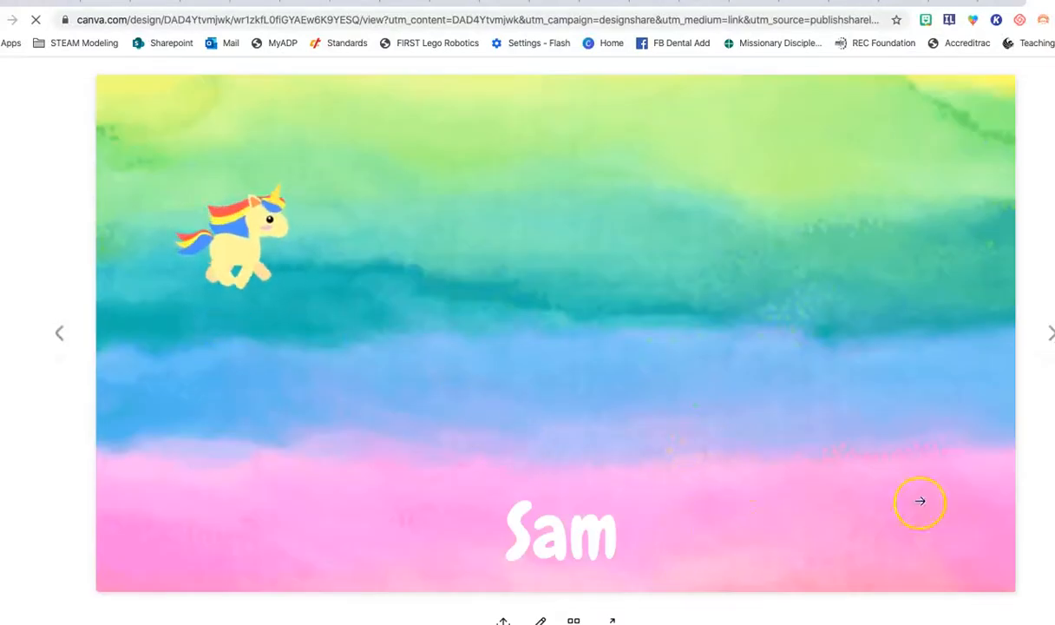
# Switch to the editable Sticker Chart design and copy the planet sticker from the Sticker Vault on page 2
pyautogui.click(404, 2)
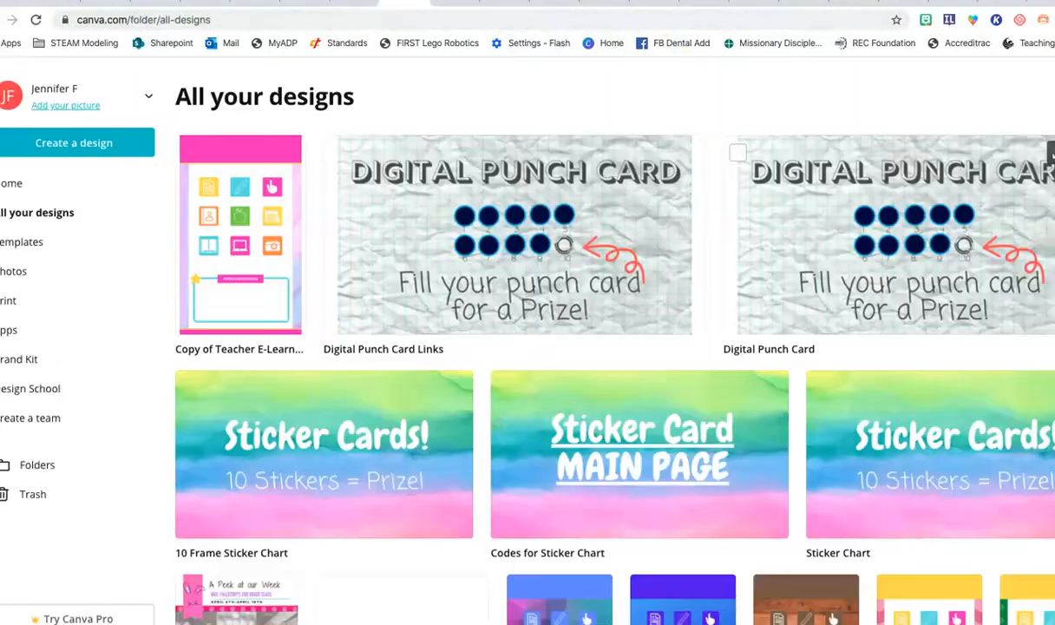
pyautogui.click(232, 2)
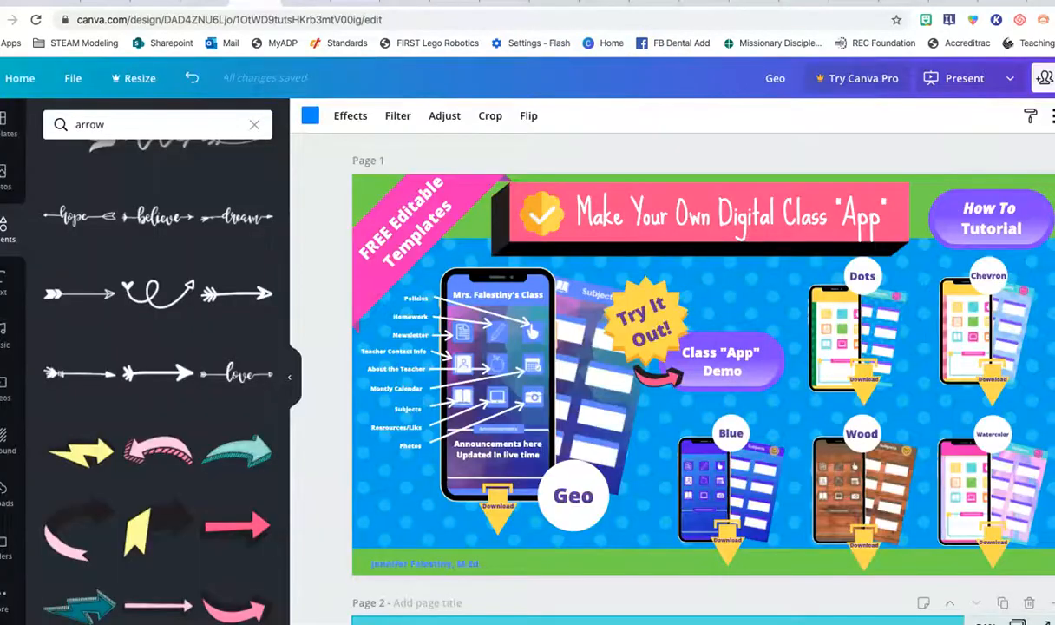
pyautogui.click(304, 2)
pyautogui.scroll(-1, 801, 297)
pyautogui.scroll(-20, 761, 283)
pyautogui.scroll(20, 762, 282)
pyautogui.scroll(-5, 712, 273)
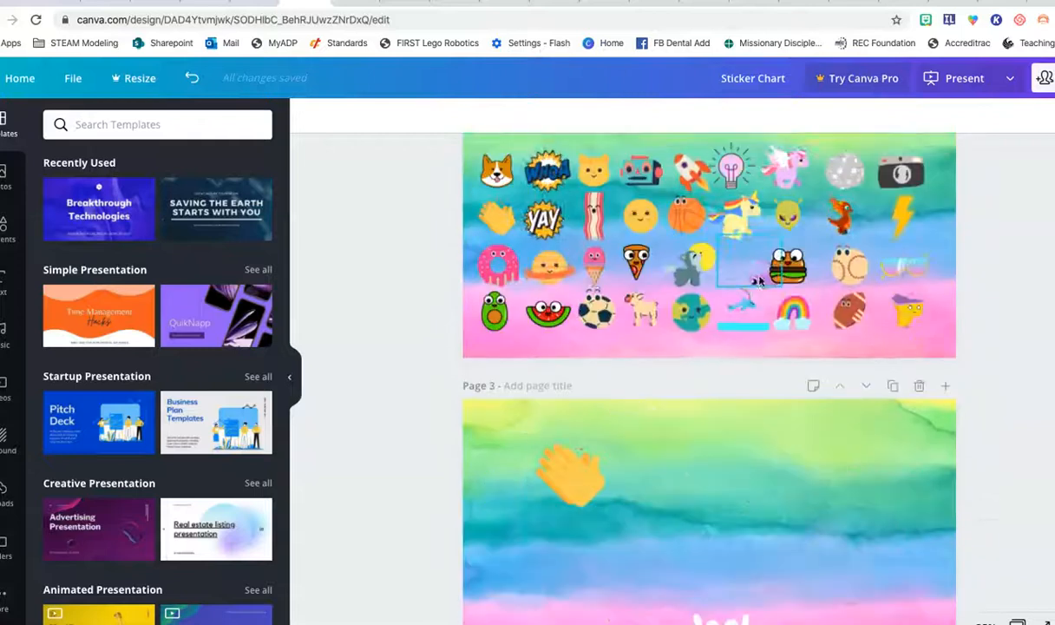
pyautogui.click(694, 271)
# Paste the planet sticker onto the student card on page 12 and place it to the right of the unicorn
pyautogui.scroll(-3, 707, 276)
pyautogui.scroll(-15, 708, 276)
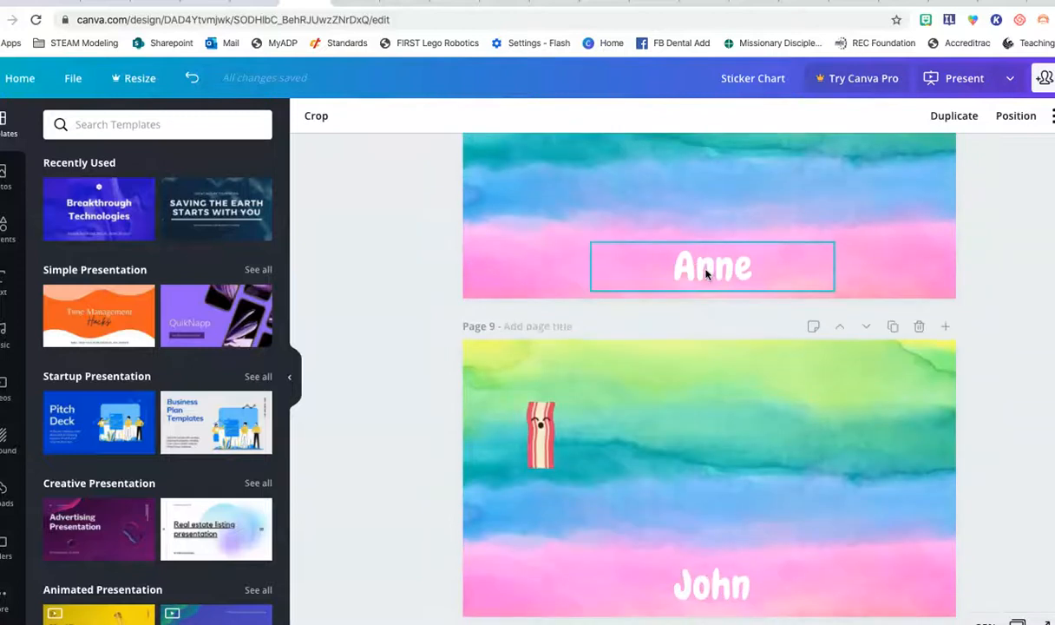
pyautogui.scroll(-9, 706, 274)
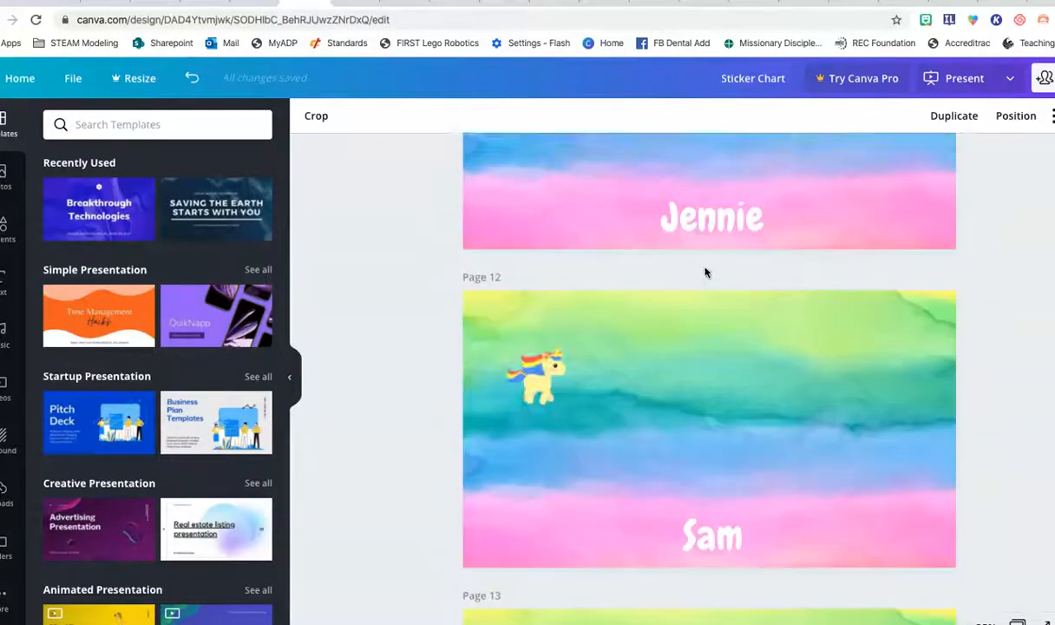
pyautogui.scroll(-3, 706, 273)
pyautogui.scroll(1, 703, 268)
pyautogui.click(694, 244)
pyautogui.press('super+v')
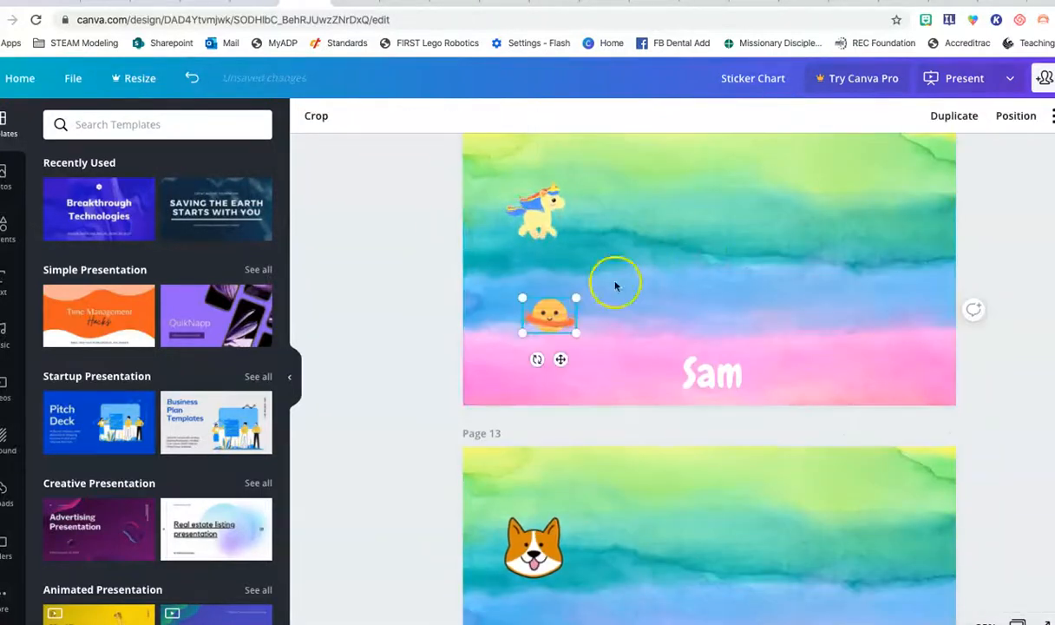
pyautogui.moveTo(551, 315); pyautogui.dragTo(670, 233)
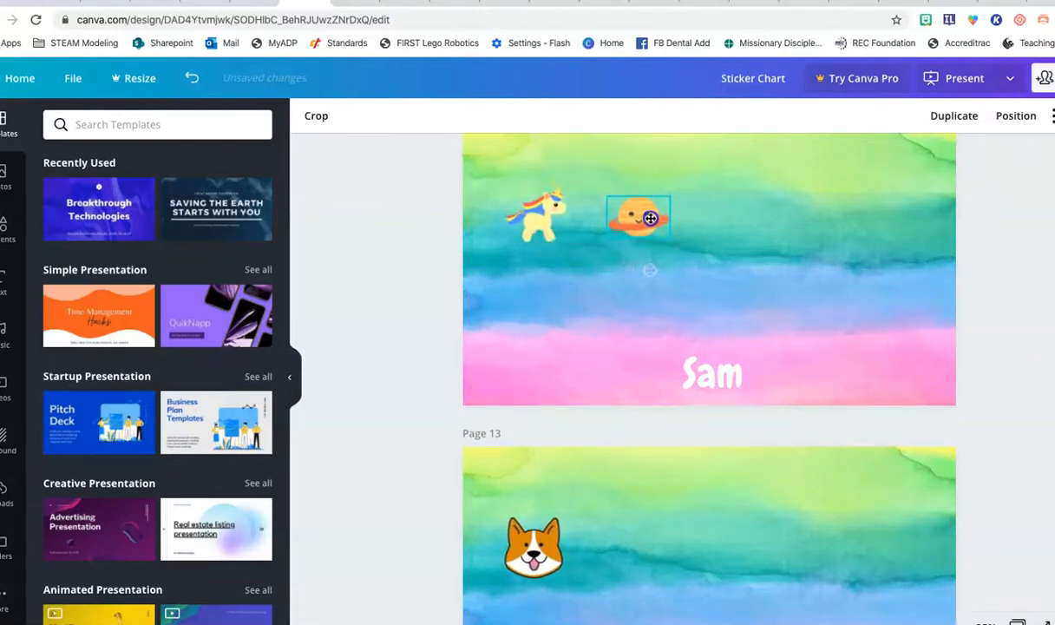
# Return to Codes for Sticker Chart.pdf and reopen the page 12 sticker card link to check the published card
pyautogui.hotkey('ctrl', 'Up')
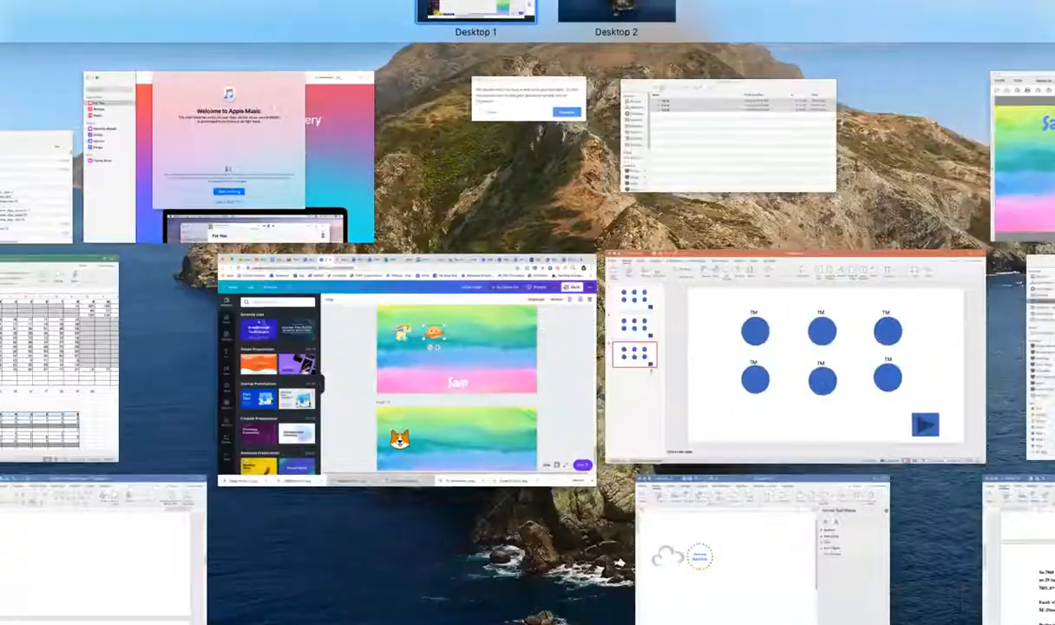
pyautogui.click(1022, 147)
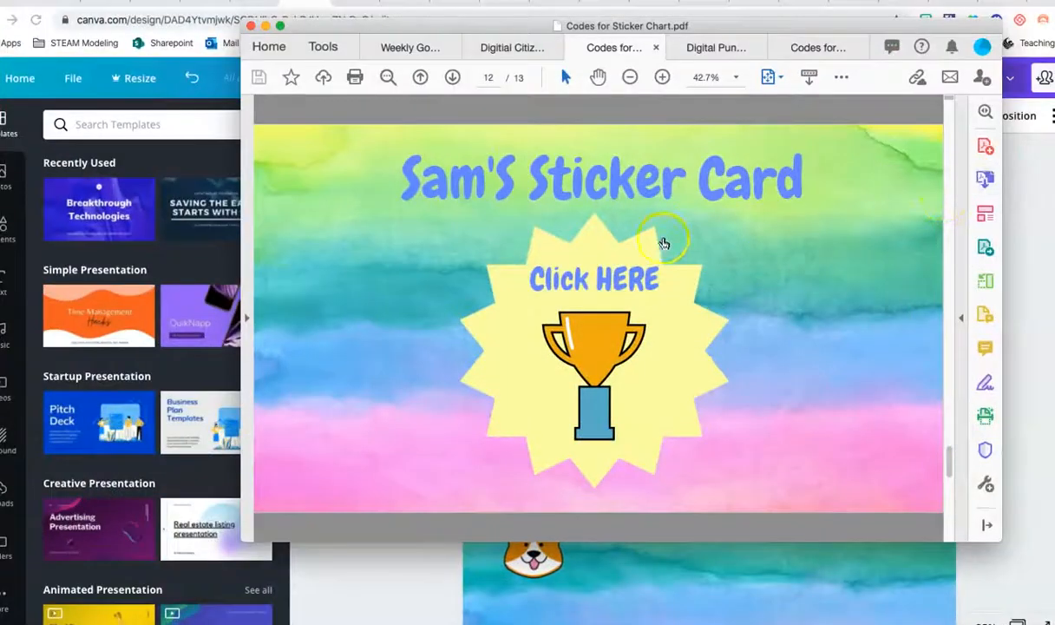
pyautogui.click(603, 340)
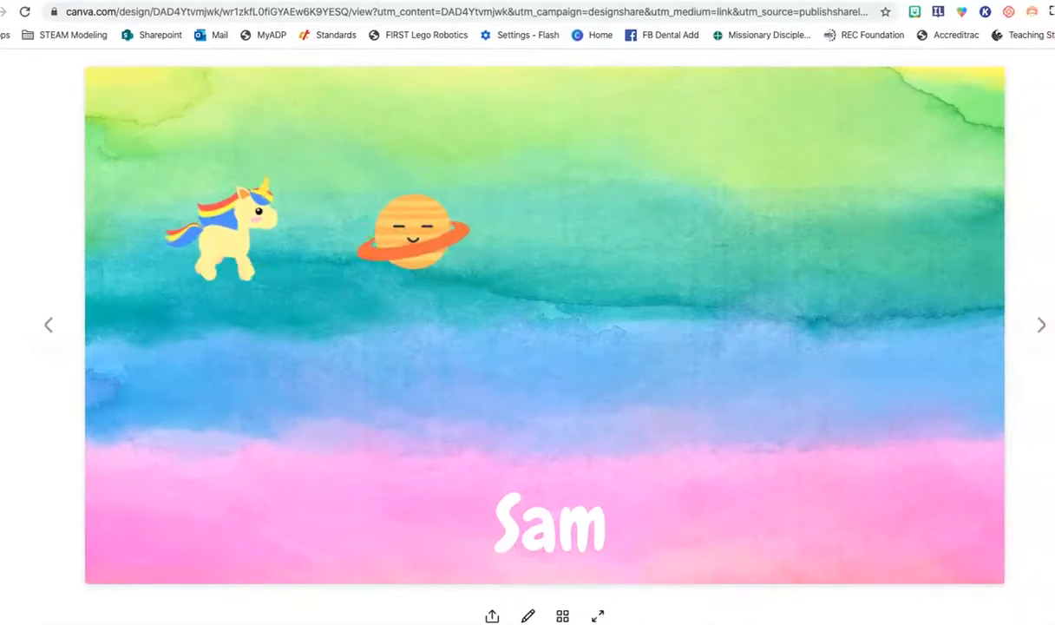
# Browse back and forth between the published card with the unicorn and planet and the neighbouring student cards
pyautogui.click(1039, 327)
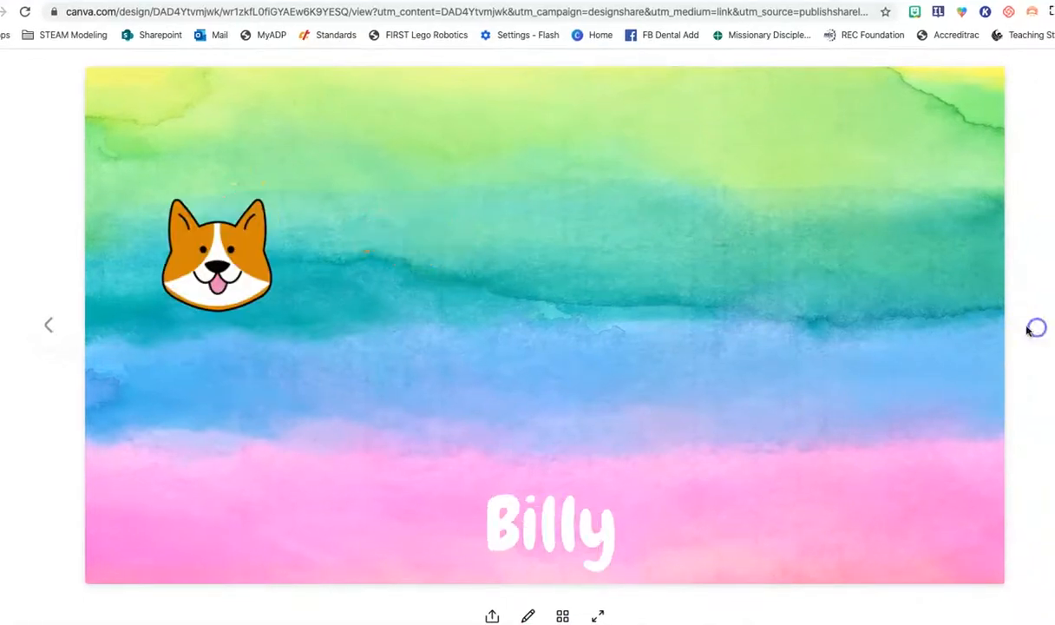
pyautogui.click(54, 328)
pyautogui.click(54, 328)
pyautogui.click(54, 328)
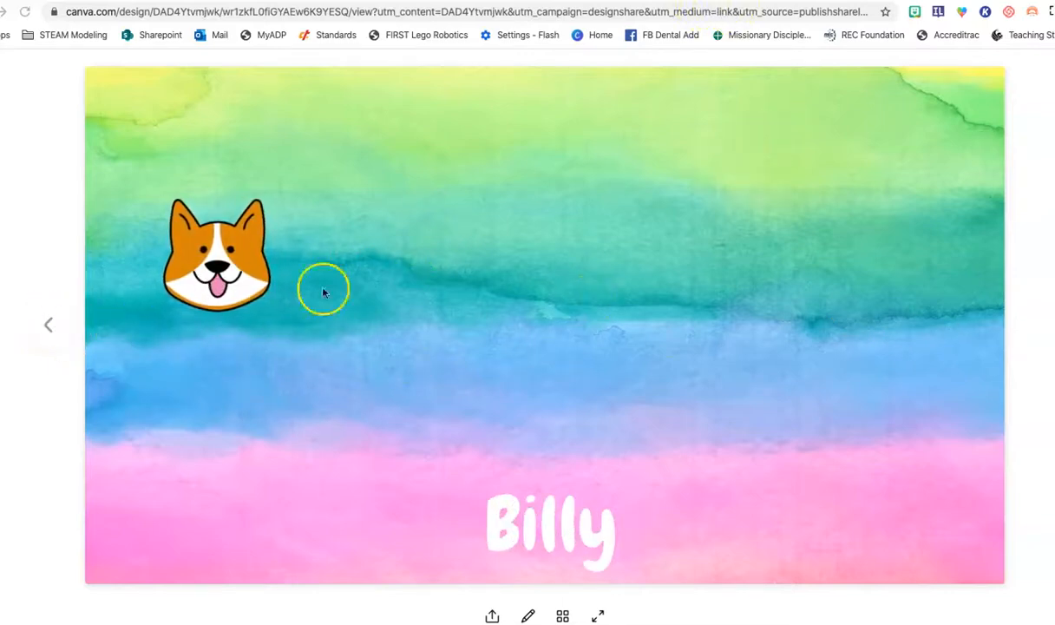
pyautogui.click(50, 324)
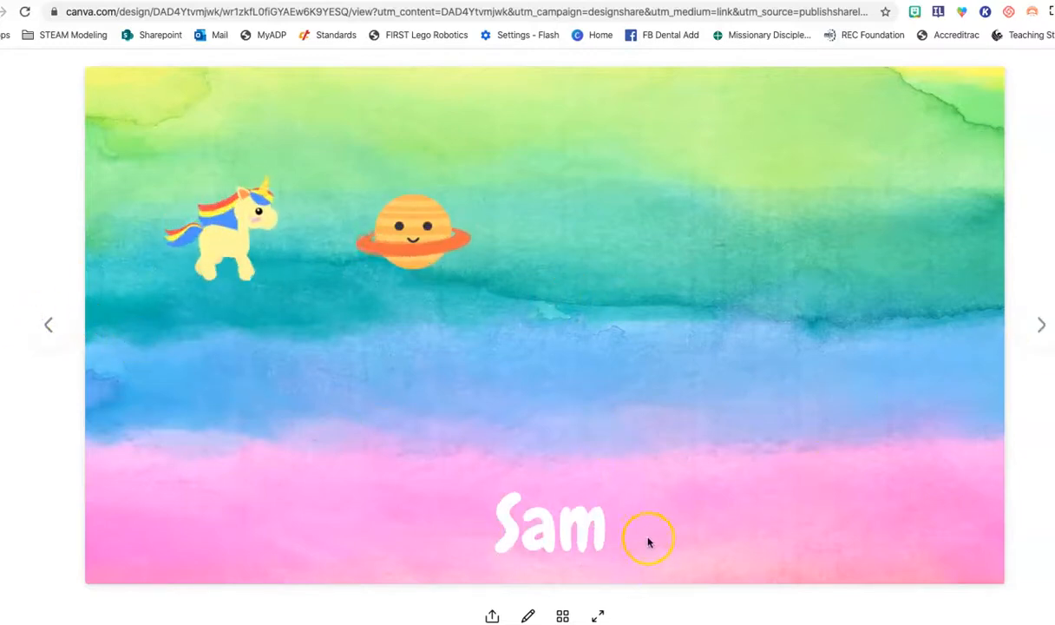
pyautogui.click(1042, 326)
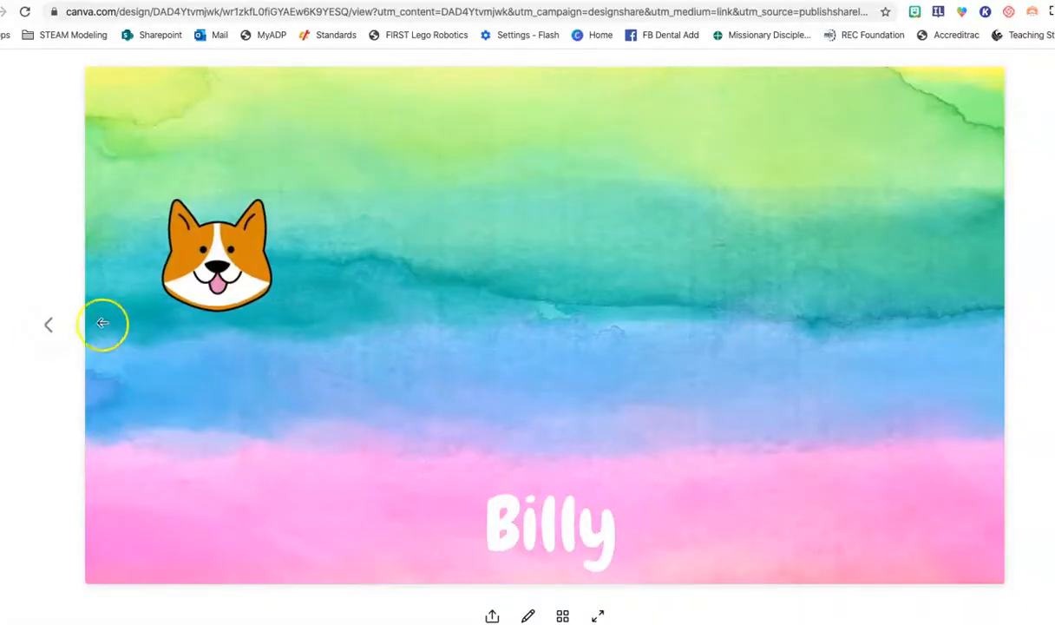
pyautogui.click(52, 326)
pyautogui.click(54, 327)
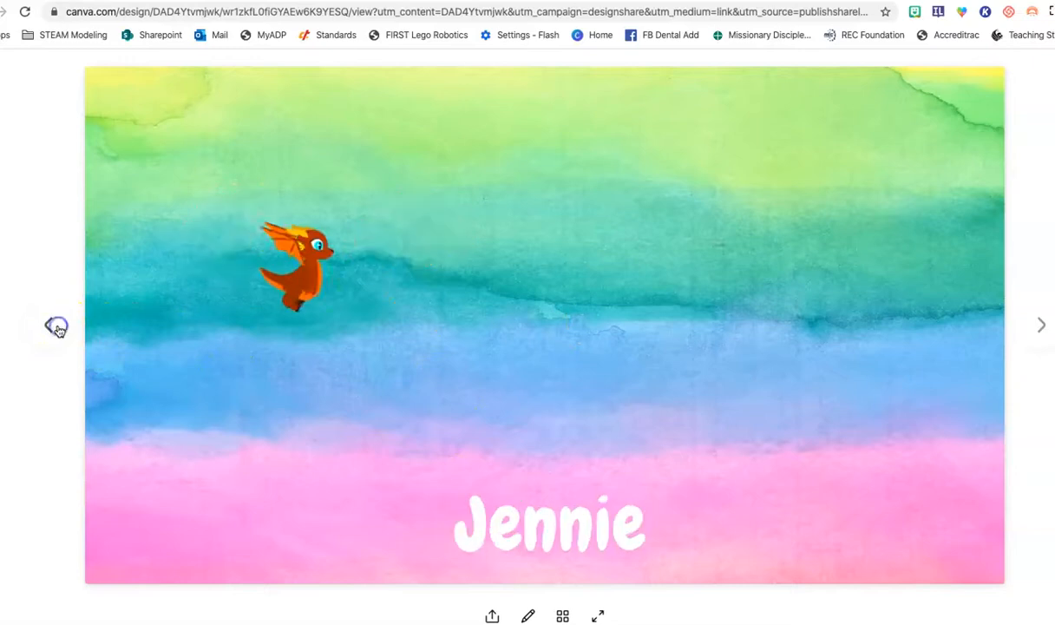
pyautogui.click(1040, 326)
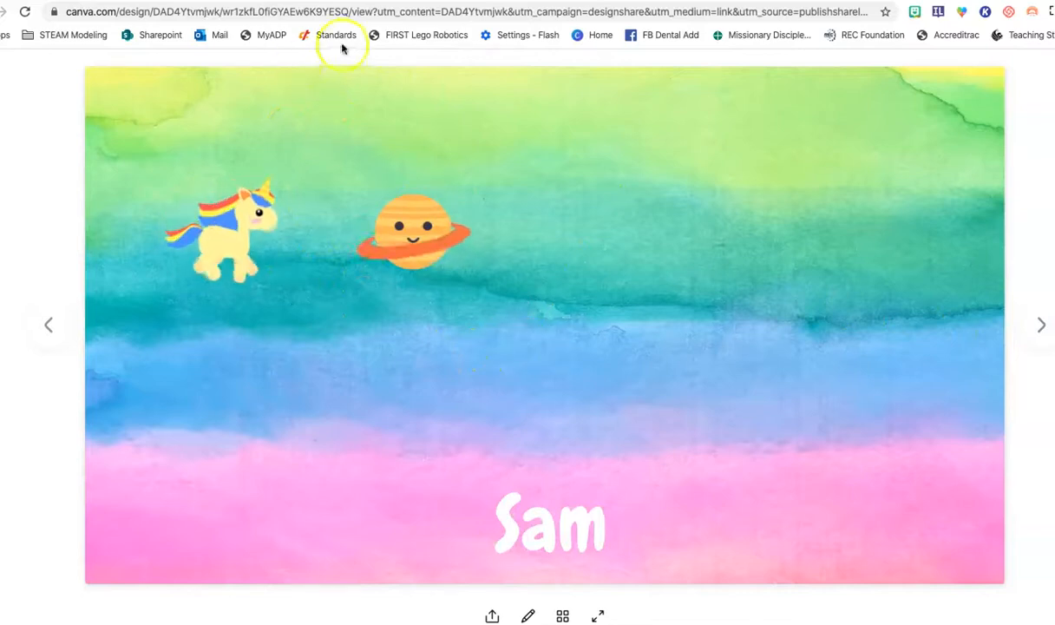
# Return to the editable Sticker Chart design and review its title page and Sticker Vault page
pyautogui.click(346, 1)
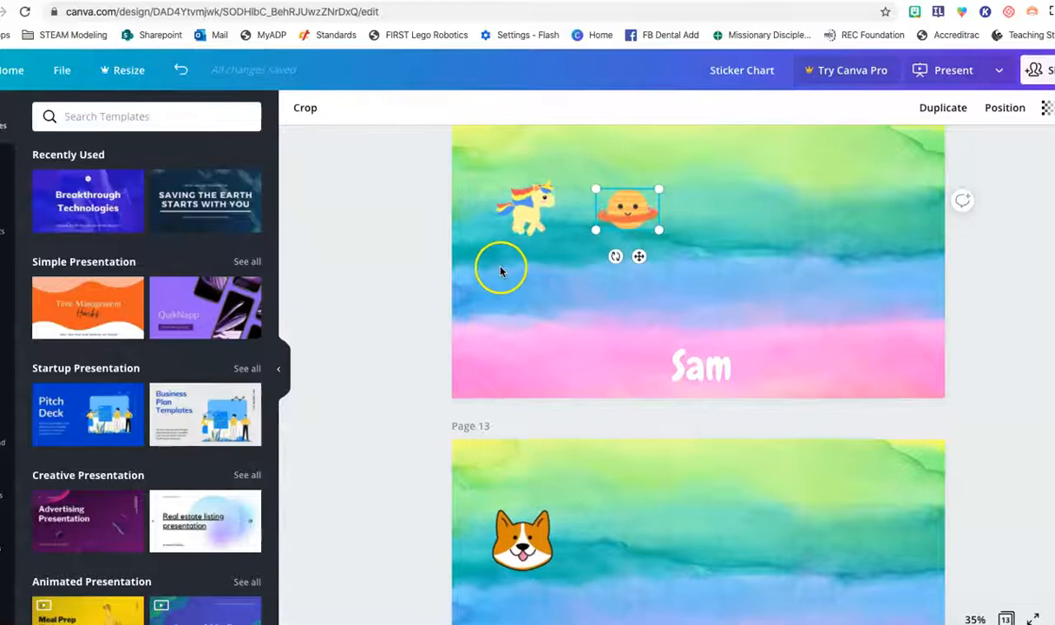
pyautogui.scroll(6, 502, 267)
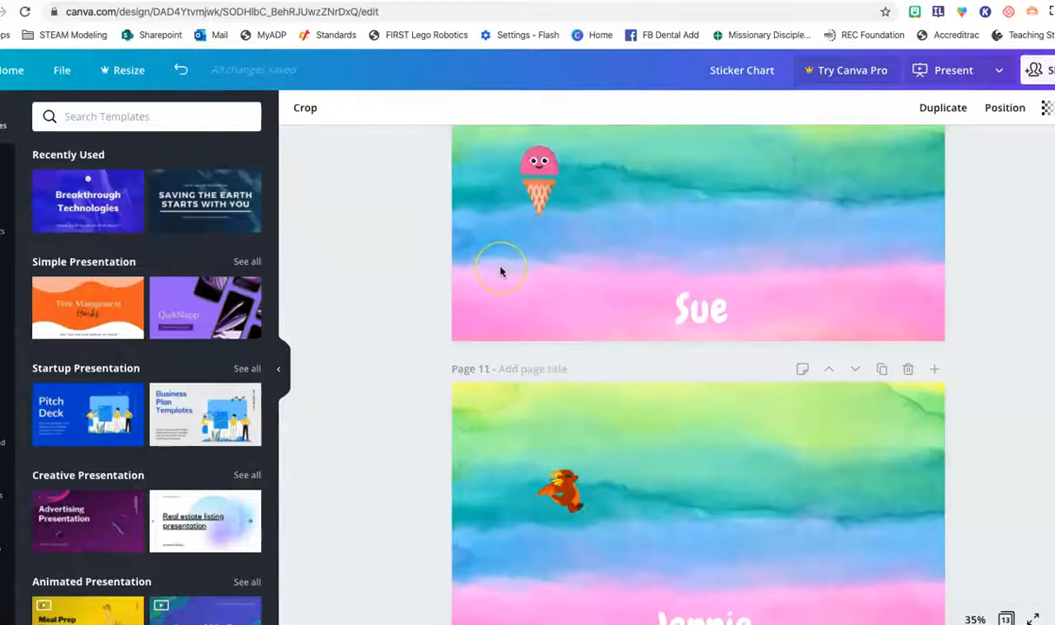
pyautogui.scroll(15, 501, 272)
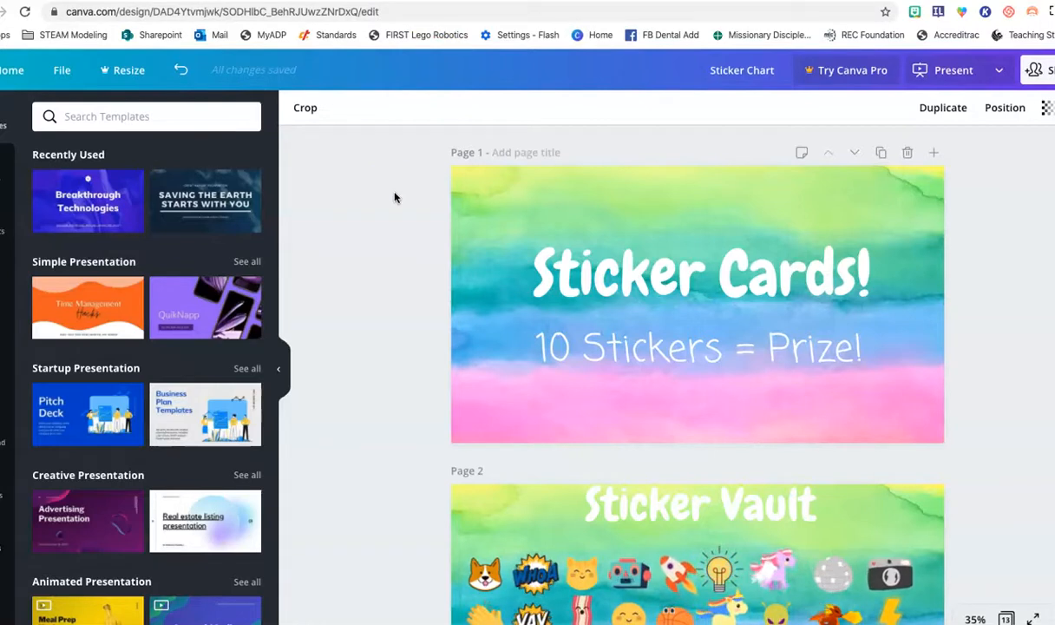
pyautogui.scroll(-2, 395, 198)
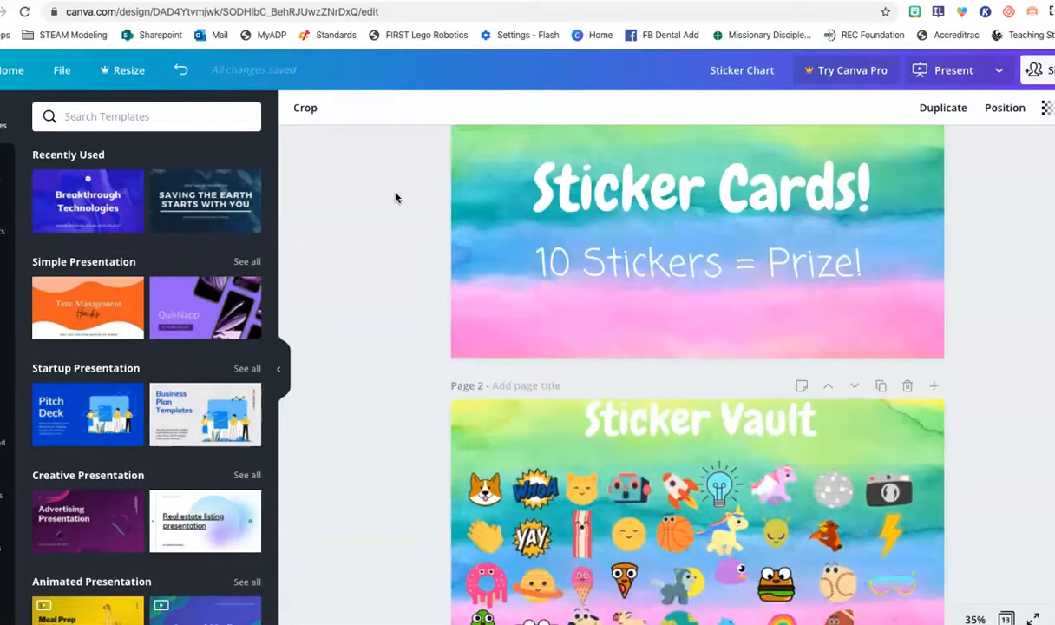
pyautogui.scroll(2, 394, 200)
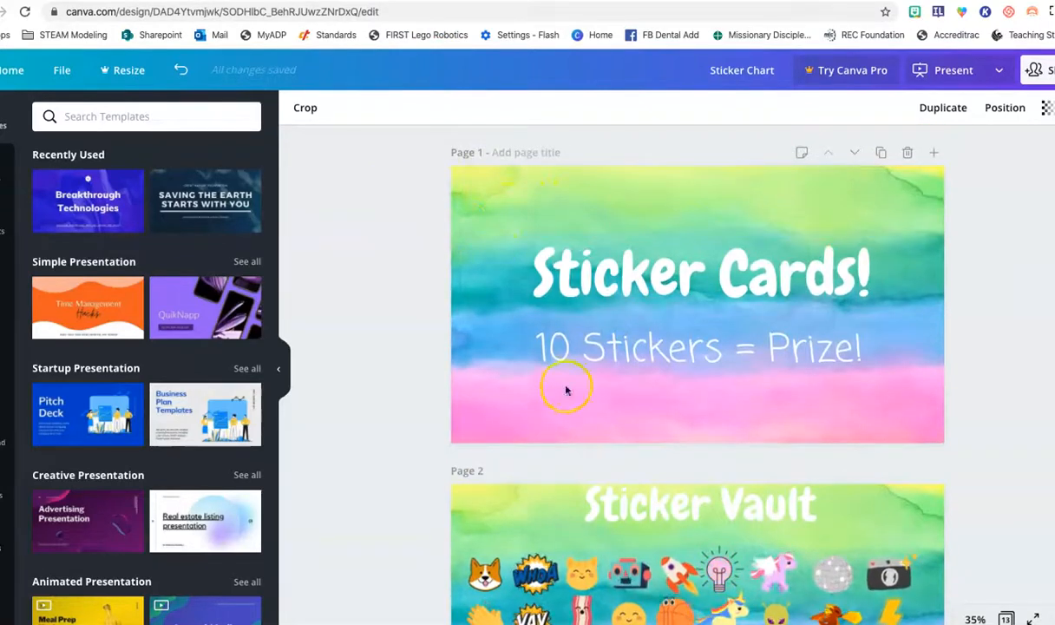
pyautogui.scroll(-5, 590, 318)
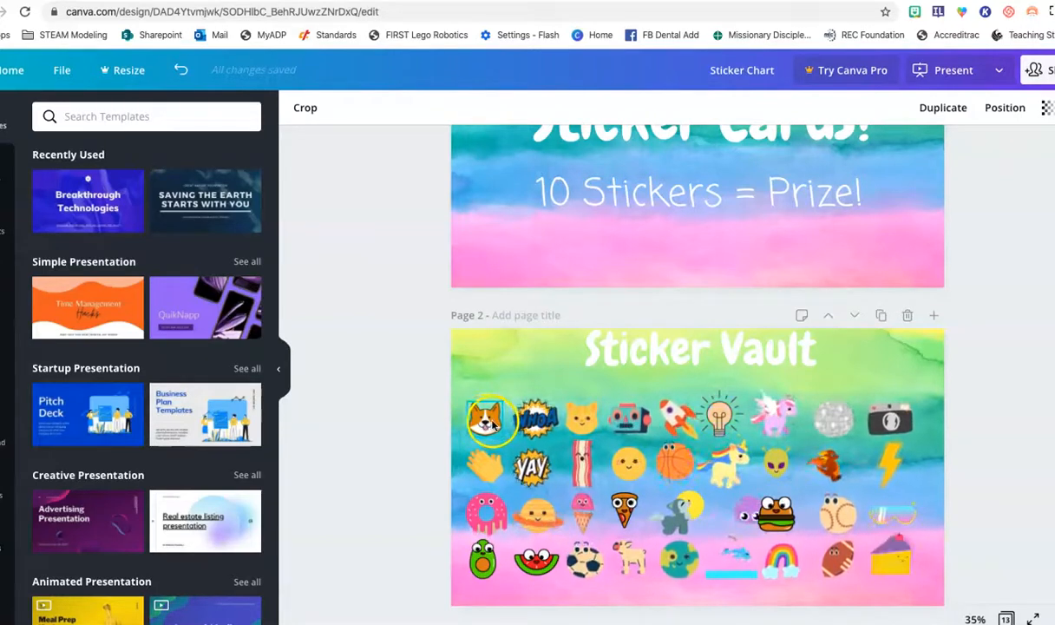
# Examine the stickers and heading on the Sticker Vault page and the first student card on page 3
pyautogui.scroll(-2, 500, 419)
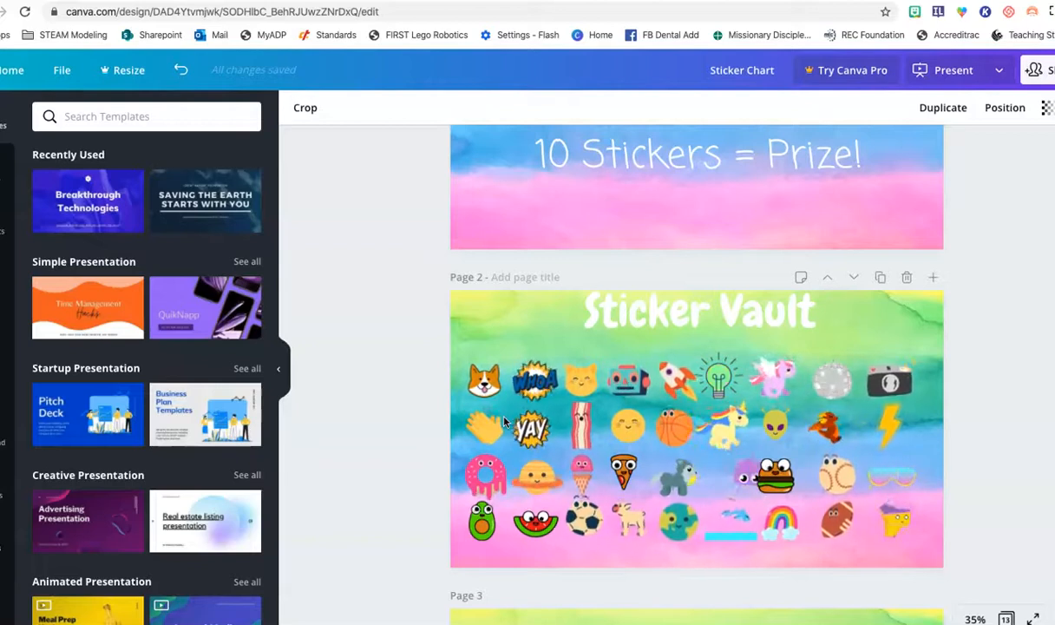
pyautogui.click(624, 372)
pyautogui.click(722, 312)
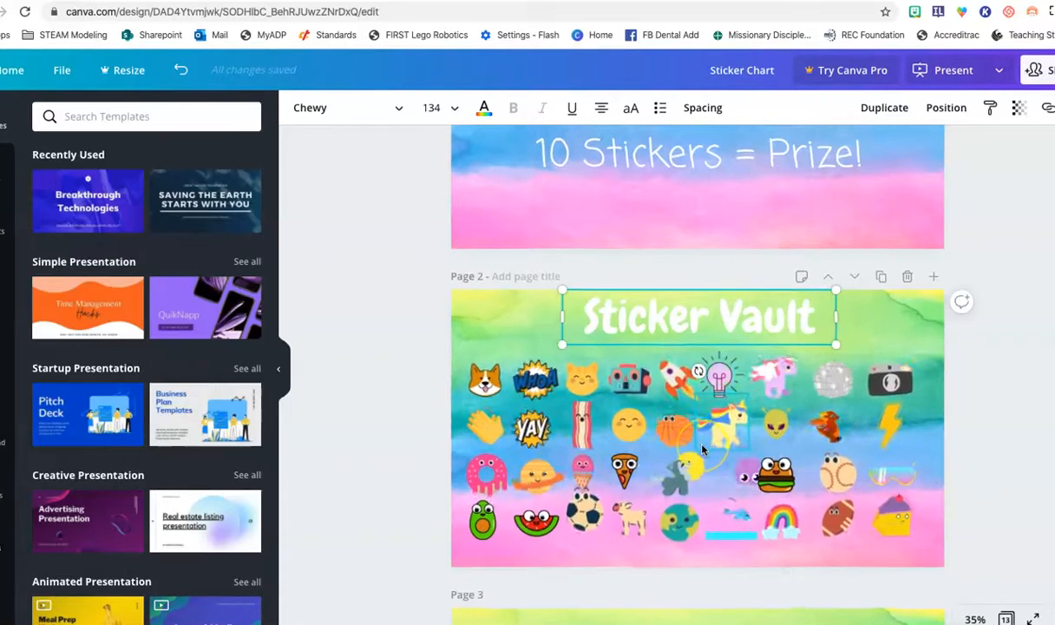
pyautogui.scroll(-2, 703, 450)
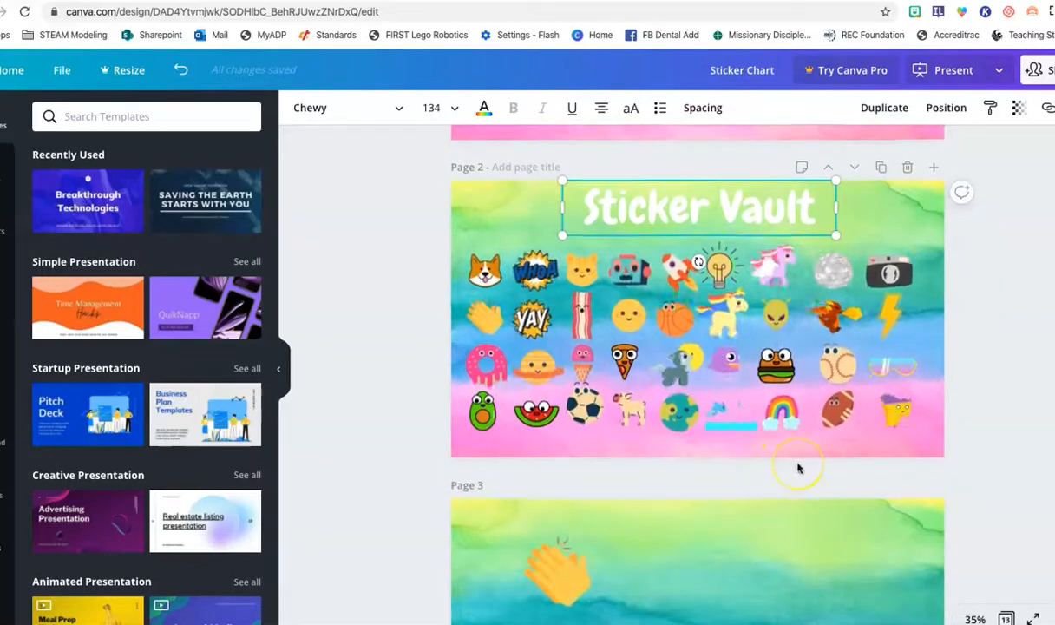
pyautogui.scroll(-3, 797, 468)
pyautogui.scroll(2, 798, 468)
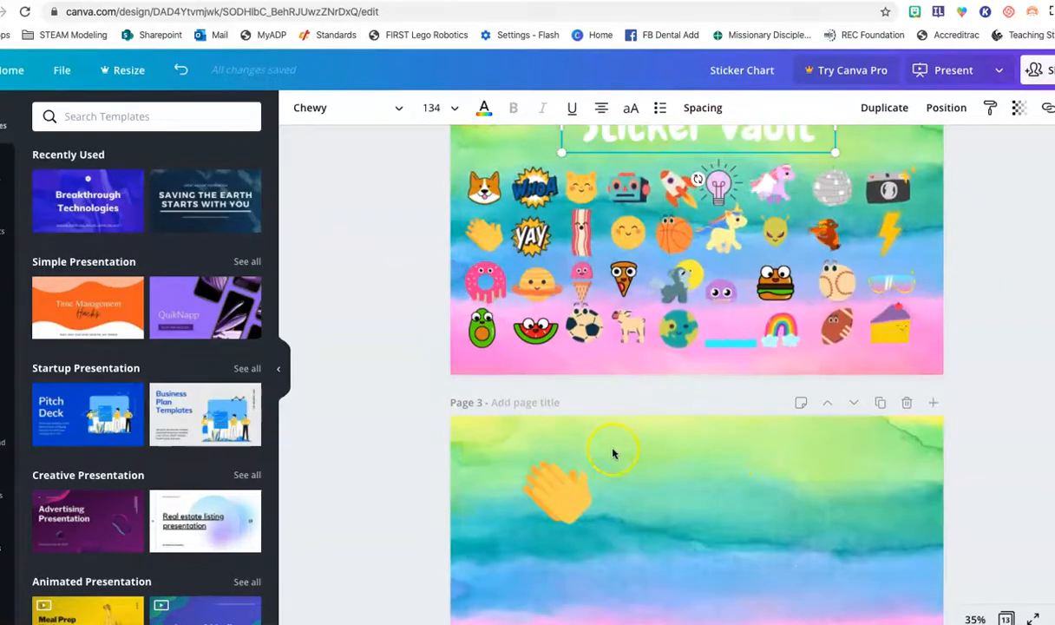
# Review the title page, the Sticker Vault page and the first student's card on page 3
pyautogui.scroll(-2, 655, 477)
pyautogui.scroll(8, 655, 467)
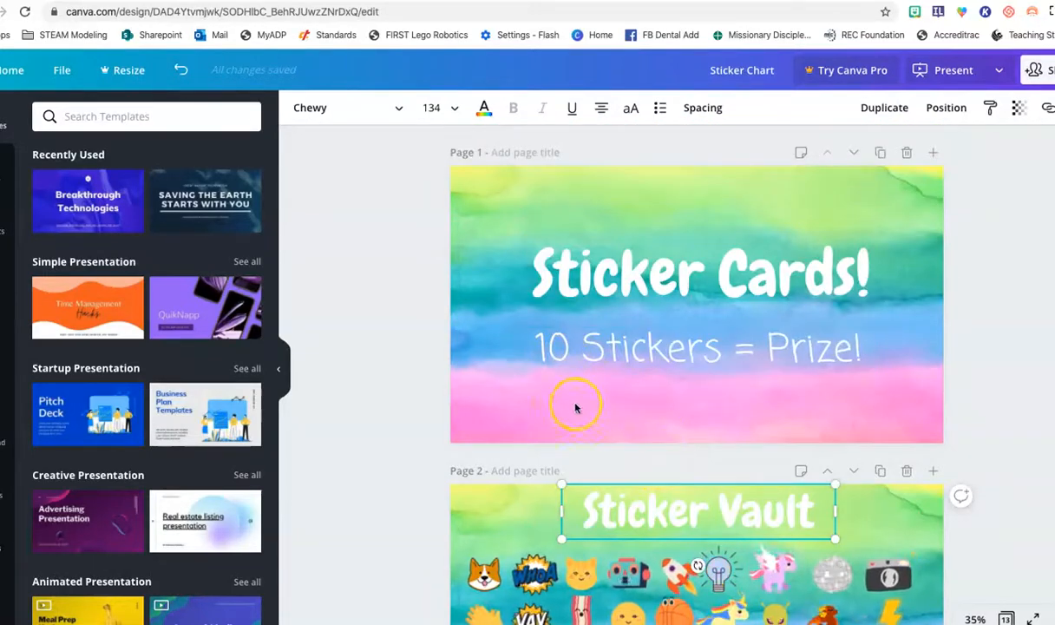
pyautogui.scroll(-7, 556, 413)
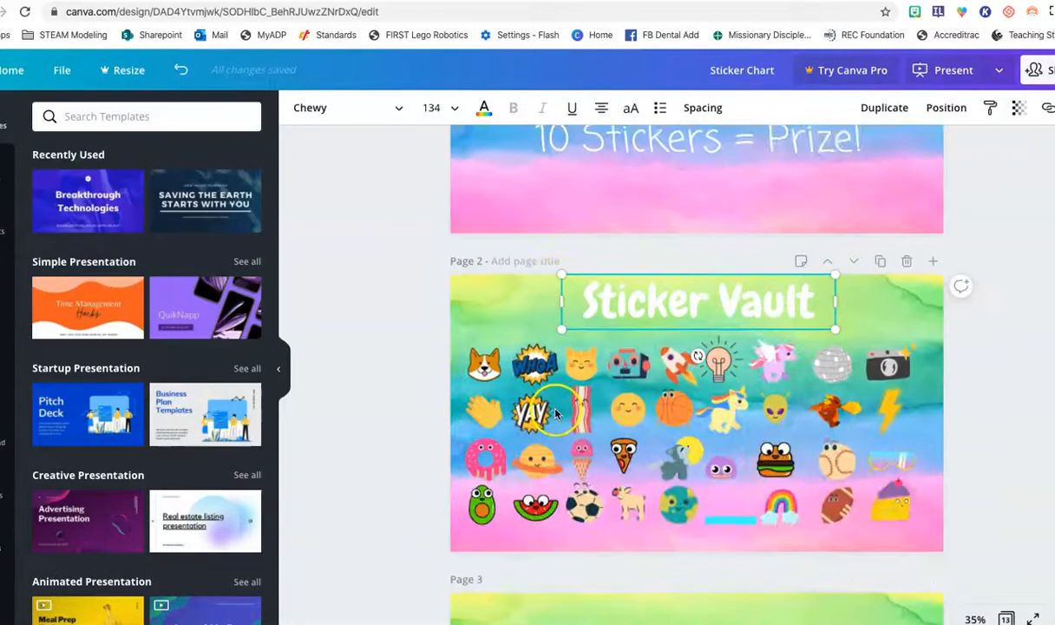
pyautogui.scroll(-2, 556, 413)
pyautogui.scroll(-1, 713, 431)
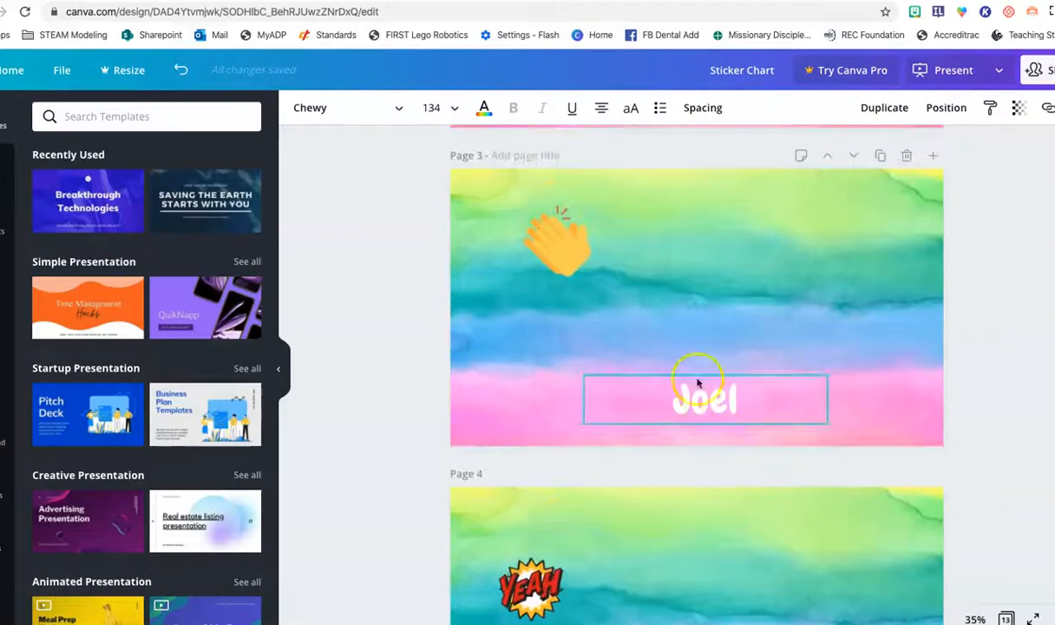
pyautogui.click(772, 269)
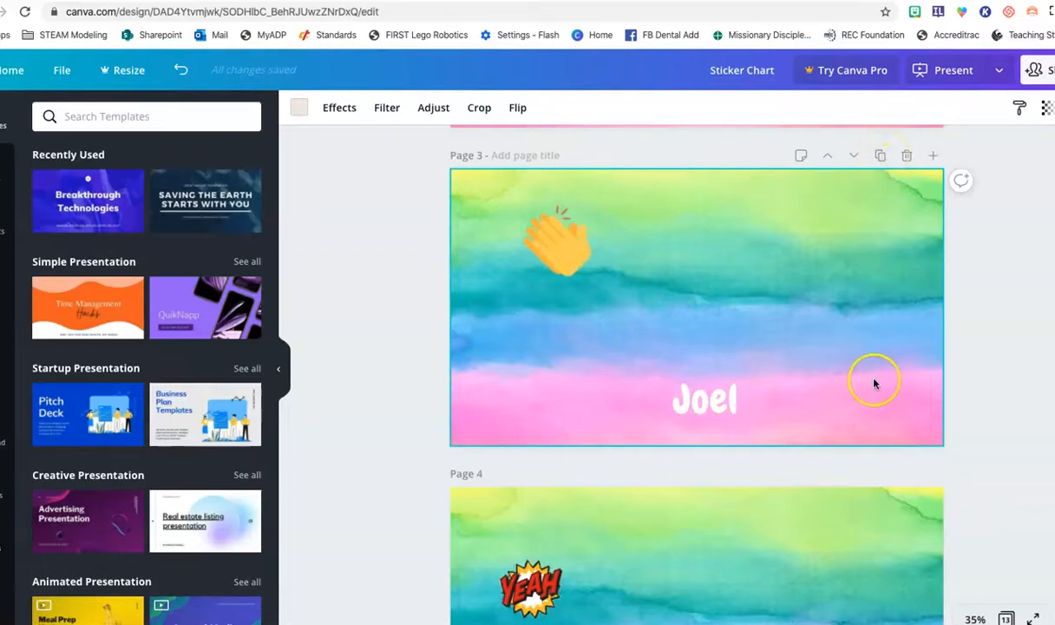
# Look through the remaining student cards, returning to the title and Sticker Vault pages
pyautogui.scroll(-3, 865, 377)
pyautogui.scroll(-15, 700, 510)
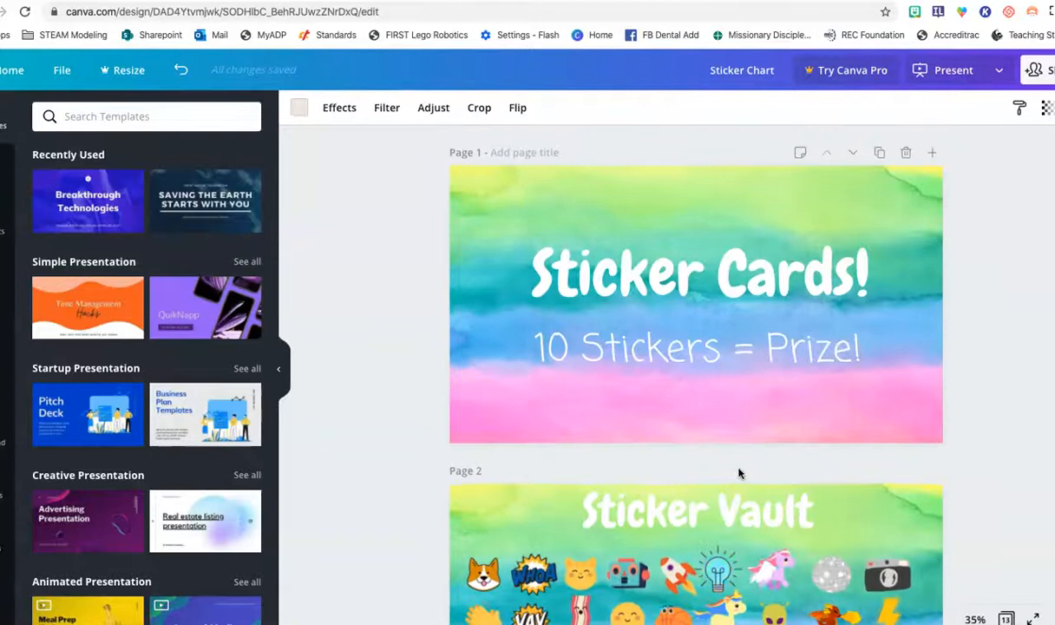
pyautogui.scroll(-1, 677, 442)
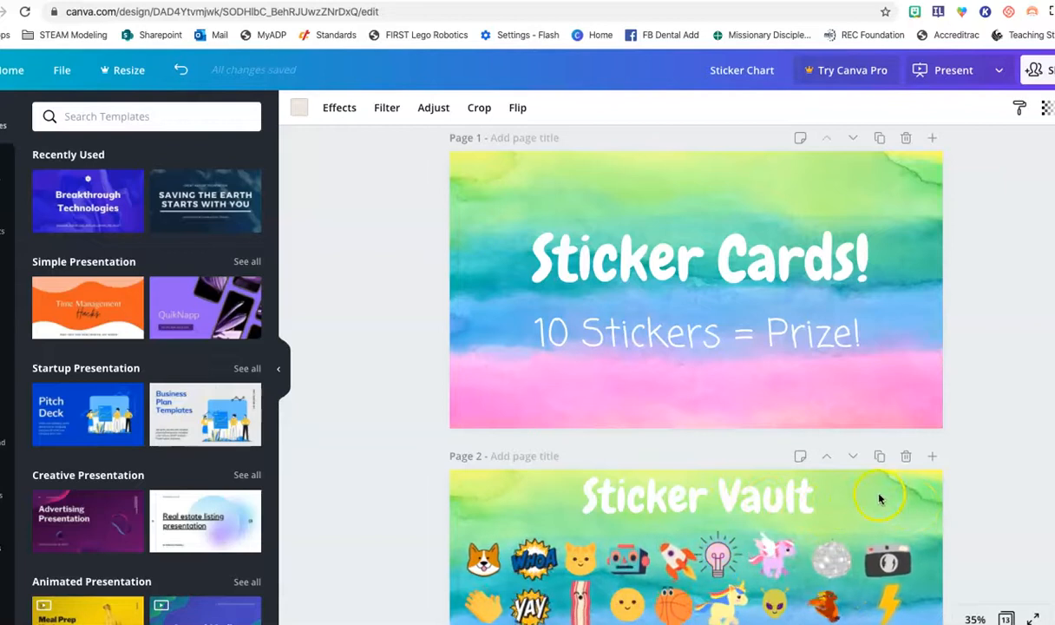
pyautogui.scroll(-1, 870, 499)
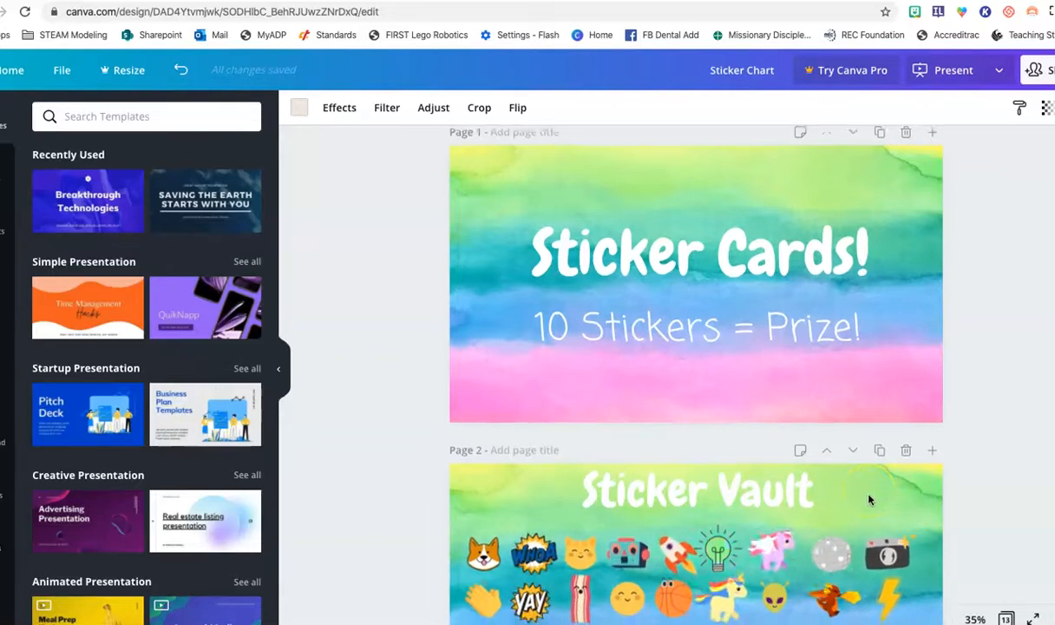
pyautogui.scroll(-3, 870, 499)
pyautogui.scroll(-1, 935, 522)
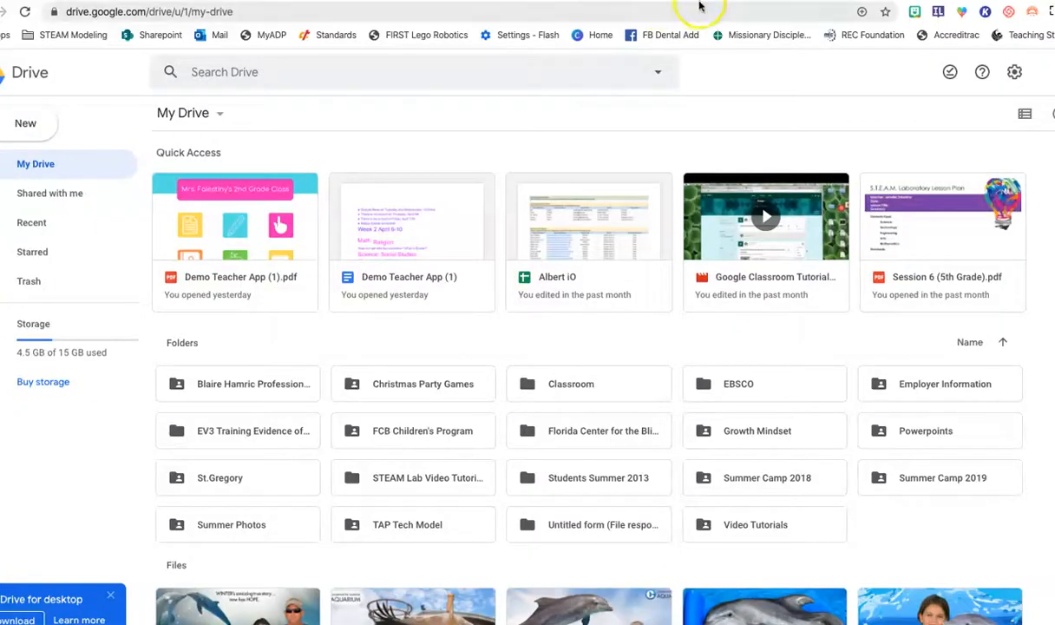
# Switch to the other account in Google Drive and open the Sticker Chart Templates folder
pyautogui.click(1051, 72)
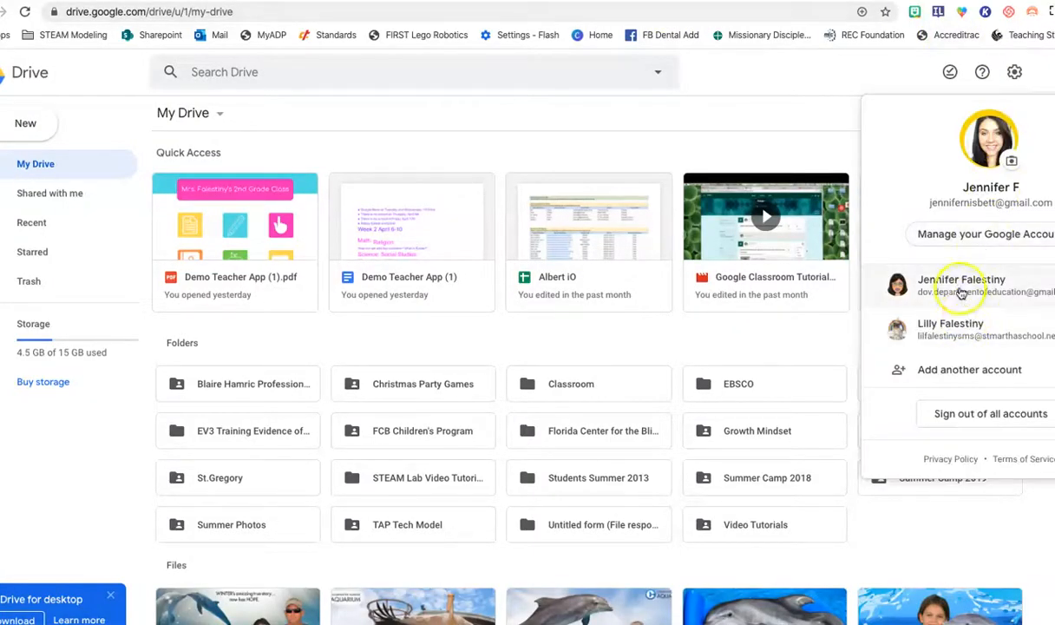
pyautogui.click(903, 346)
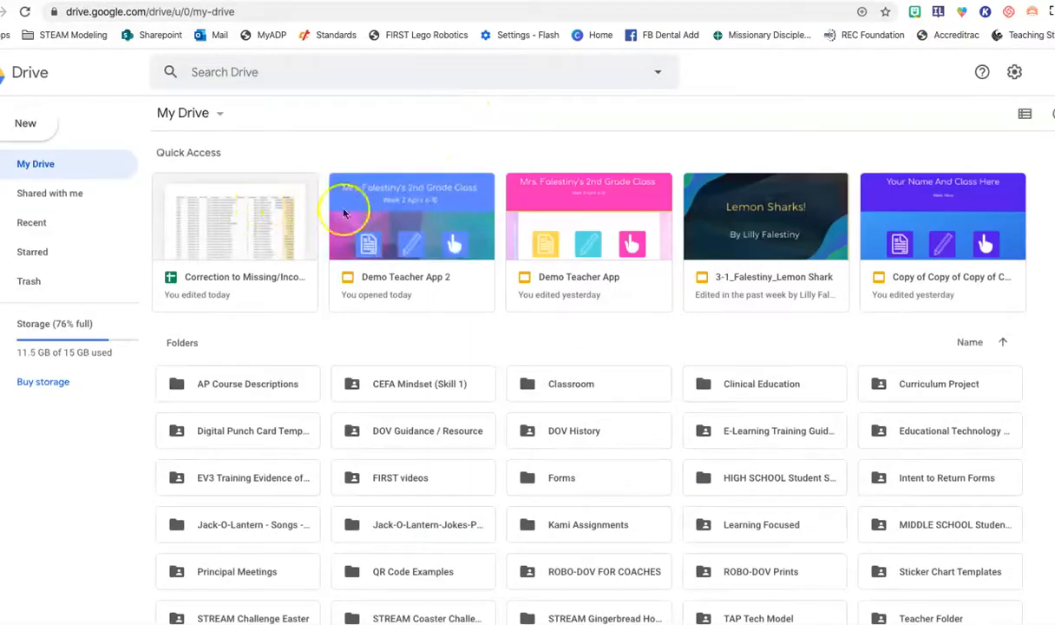
pyautogui.scroll(-4, 776, 344)
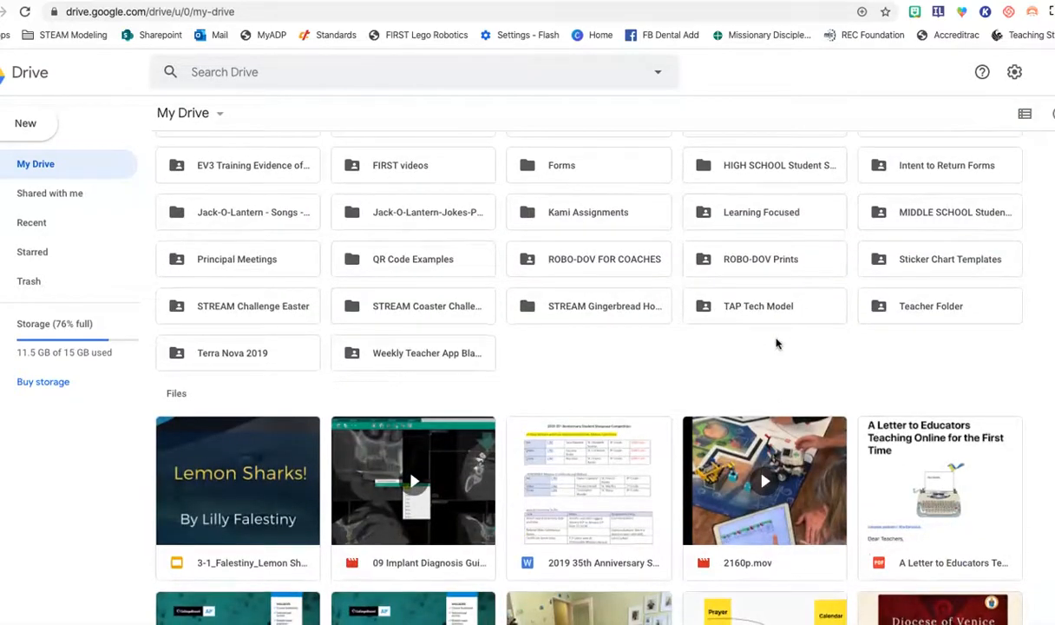
pyautogui.doubleClick(899, 254)
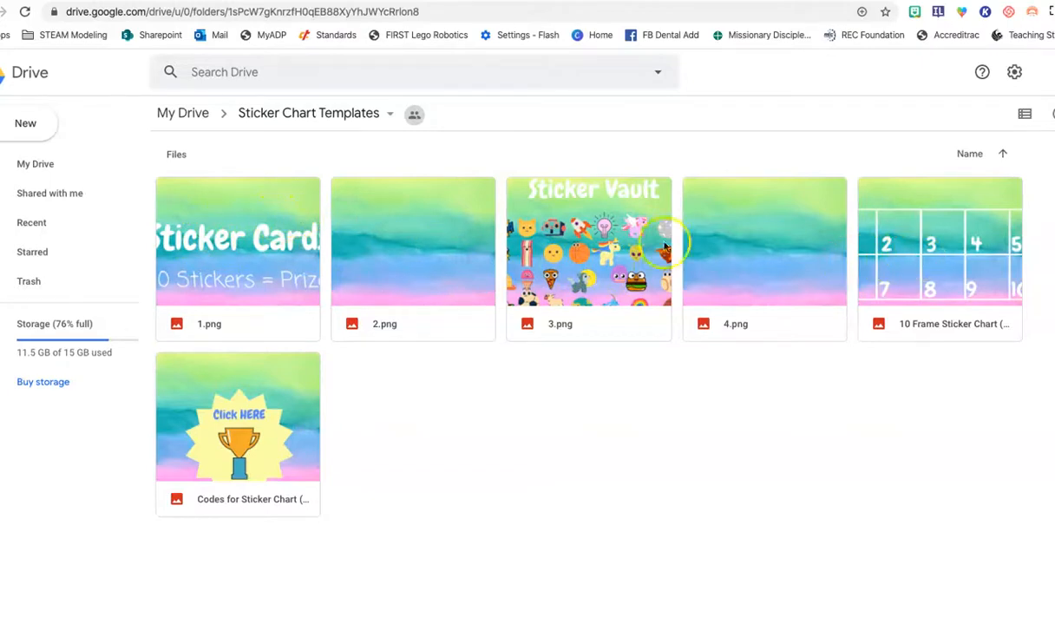
# Preview the template images in the folder, from 2.png through the 10 Frame Sticker Chart to Codes for Sticker Chart
pyautogui.doubleClick(399, 233)
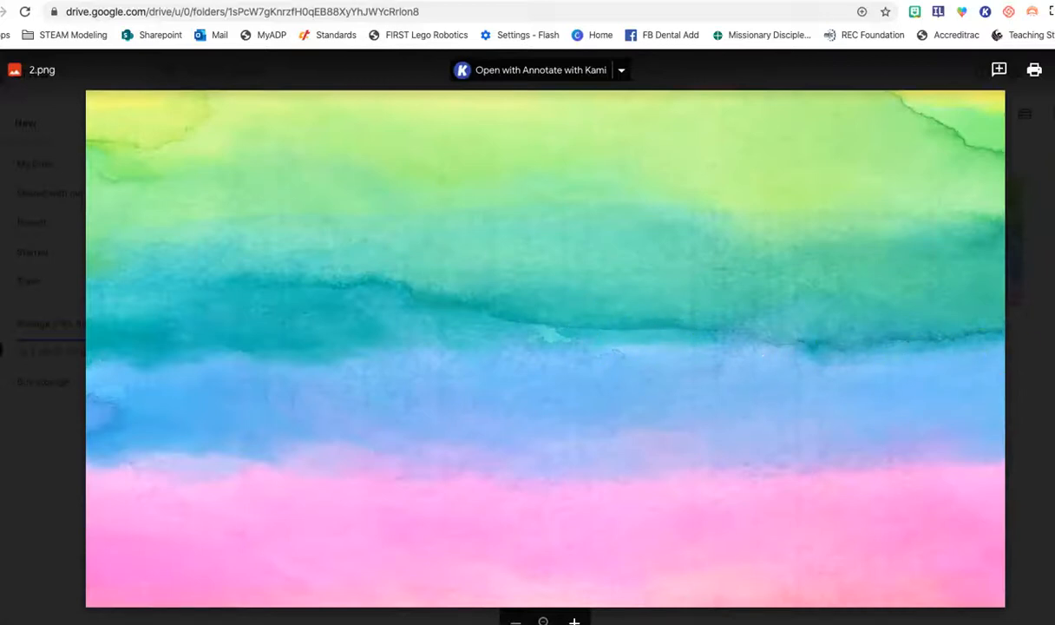
pyautogui.press('Right')
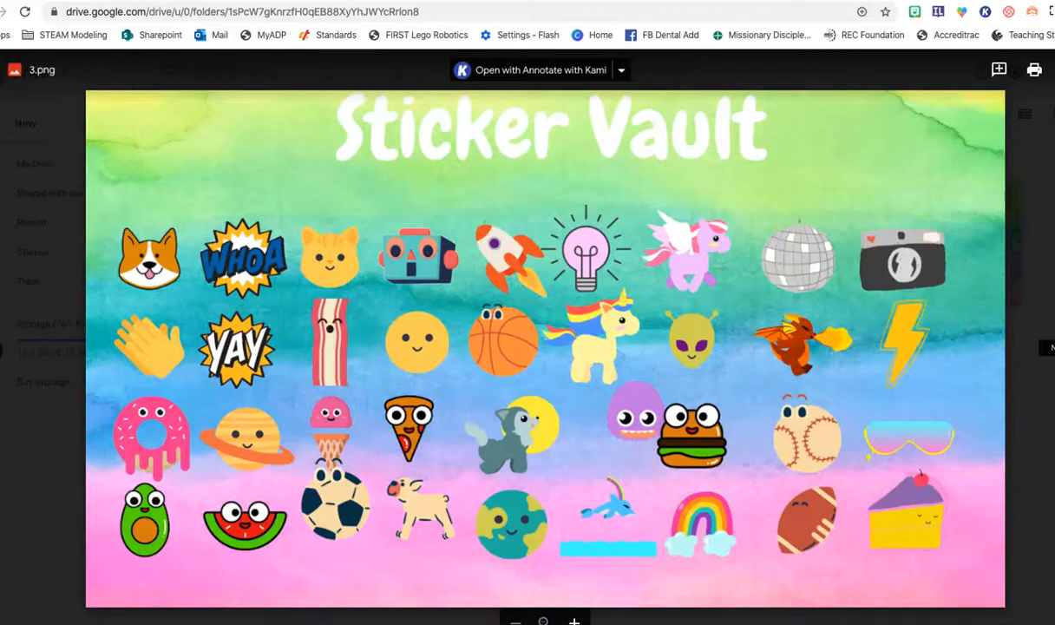
pyautogui.press('Right')
pyautogui.press('Right')
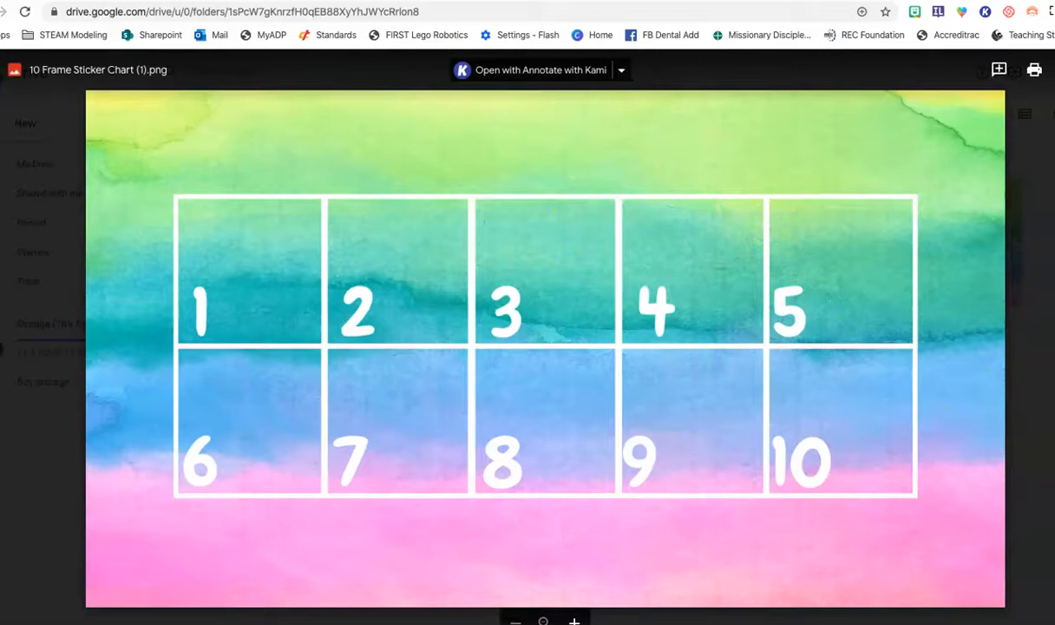
pyautogui.press('Right')
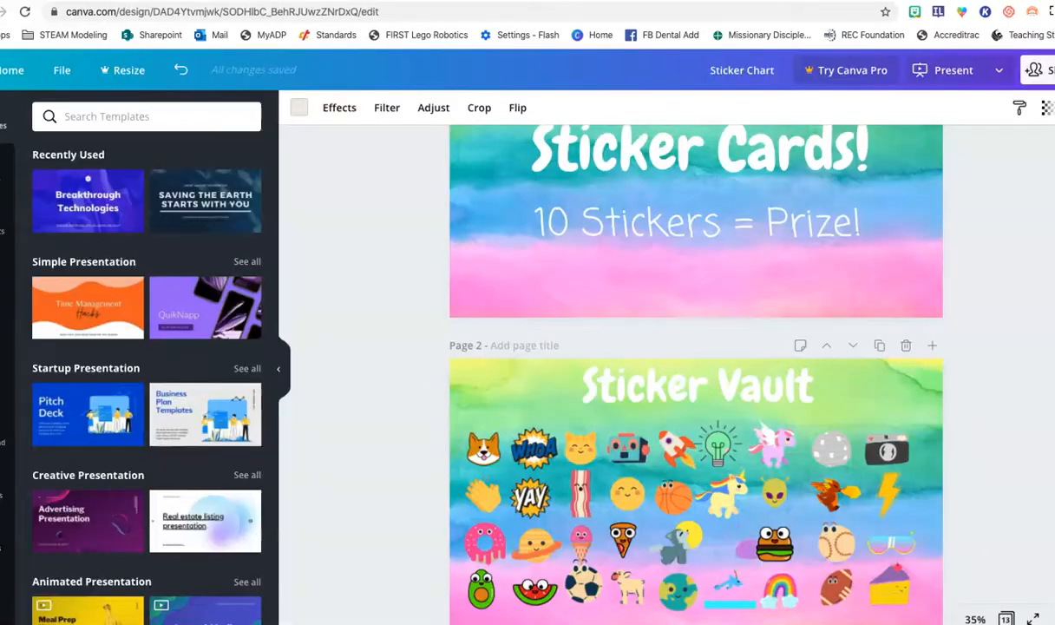
# Return to the Sticker Chart design in Canva and look over its title, Sticker Vault and page 3 card
pyautogui.click(959, 335)
pyautogui.scroll(-1, 960, 335)
pyautogui.scroll(-5, 864, 313)
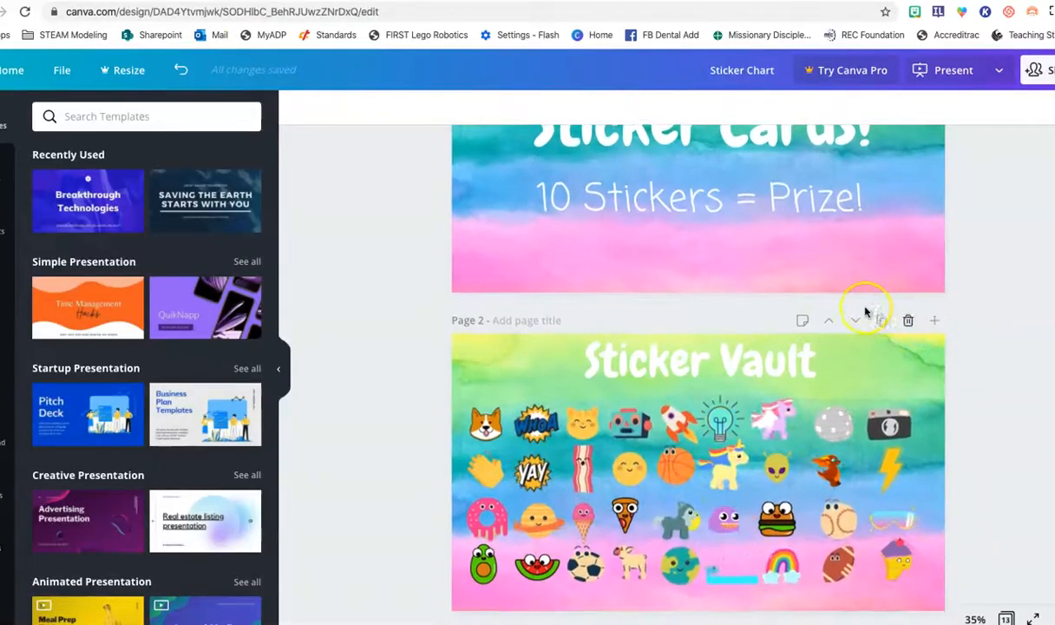
pyautogui.scroll(7, 862, 313)
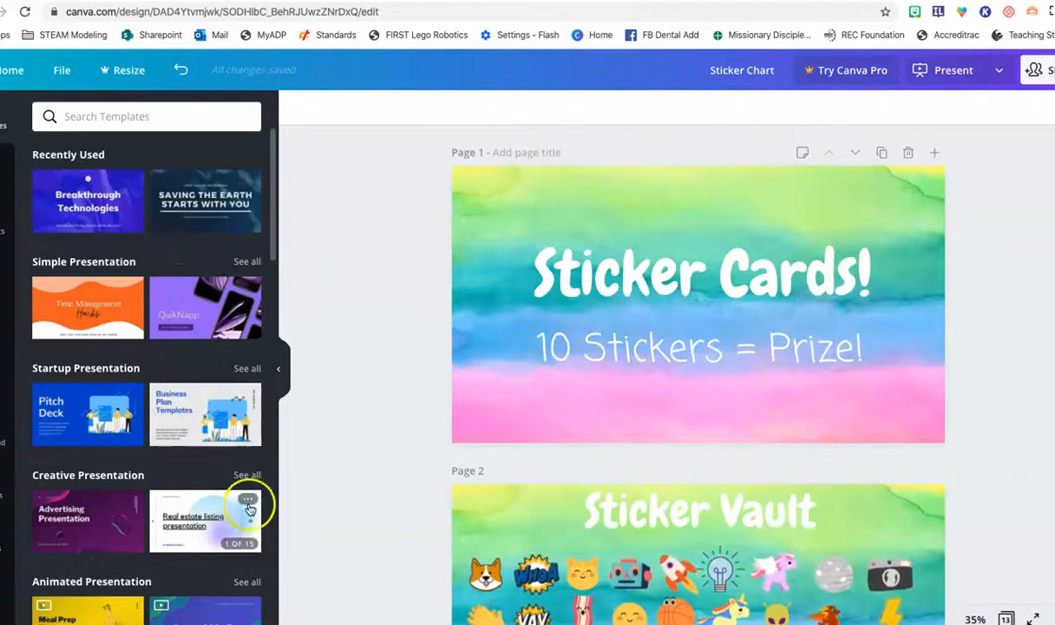
pyautogui.scroll(-3, 608, 436)
pyautogui.scroll(-3, 593, 427)
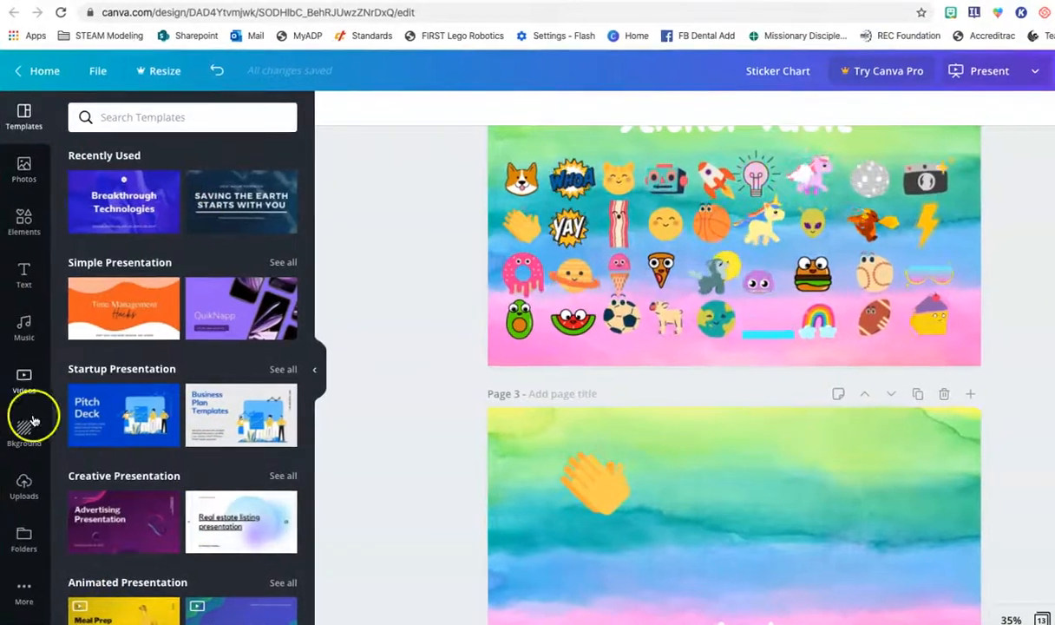
# Browse the uploaded images for the sticker card cover with the trophy
pyautogui.click(22, 486)
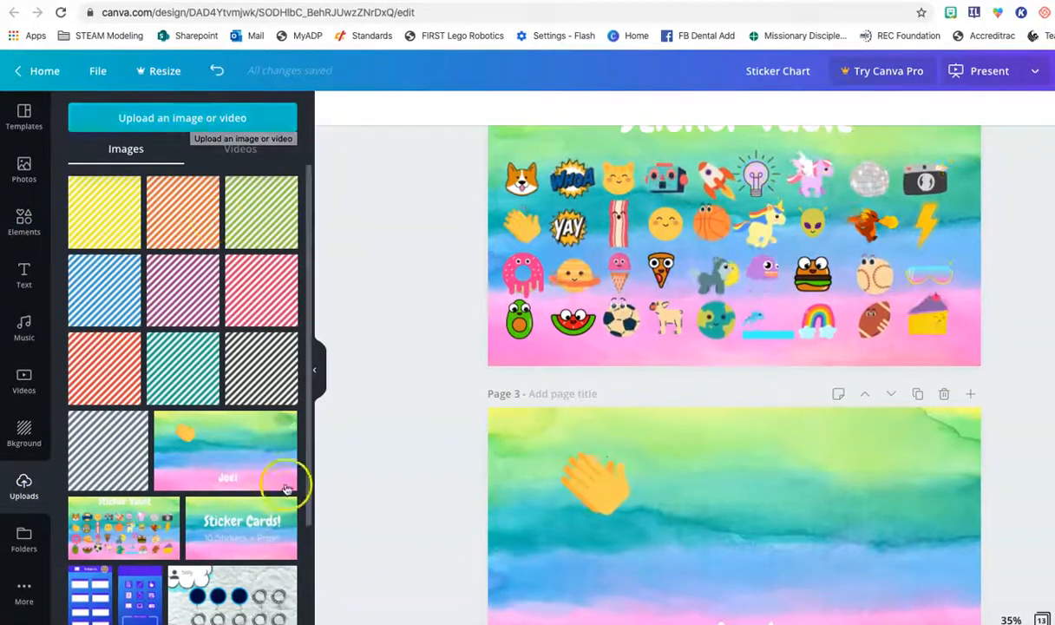
pyautogui.scroll(-4, 236, 434)
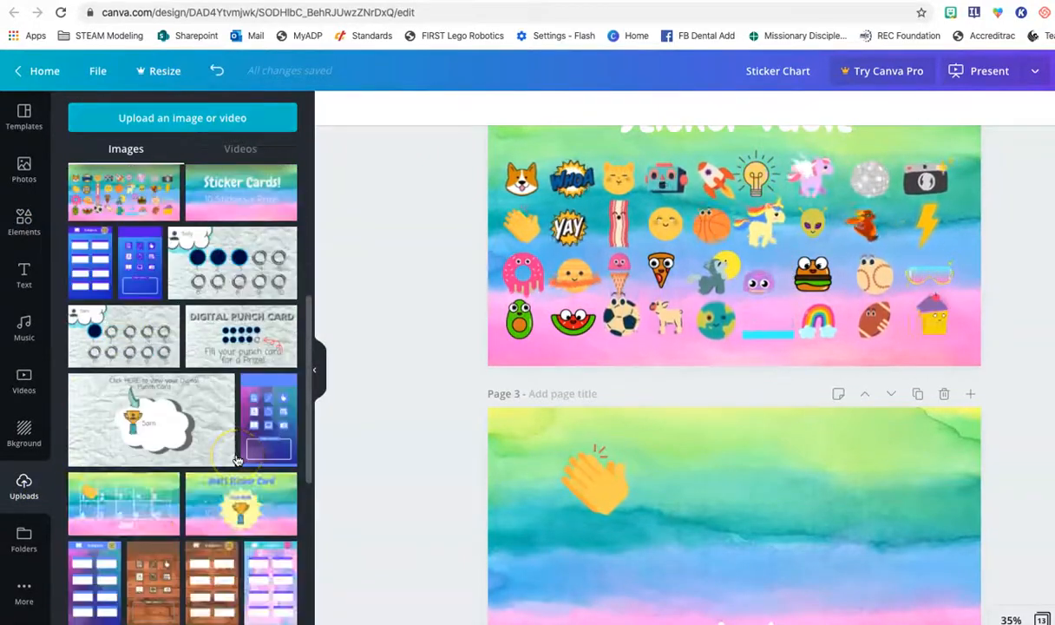
pyautogui.scroll(-1, 233, 467)
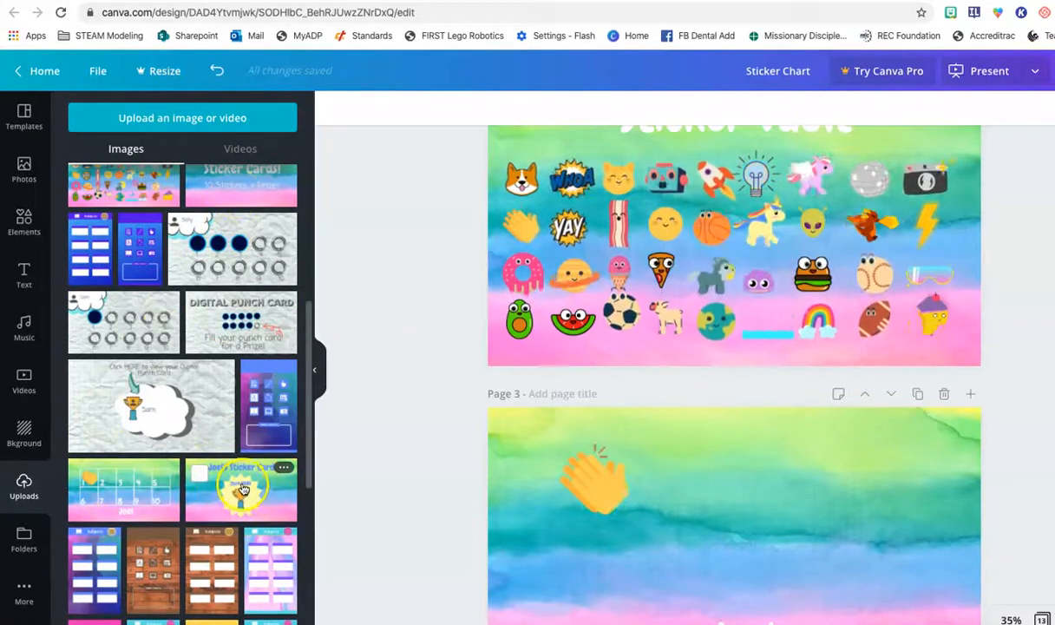
# Duplicate page 3, then delete the clapping hands sticker and the student's name from the original page
pyautogui.click(920, 399)
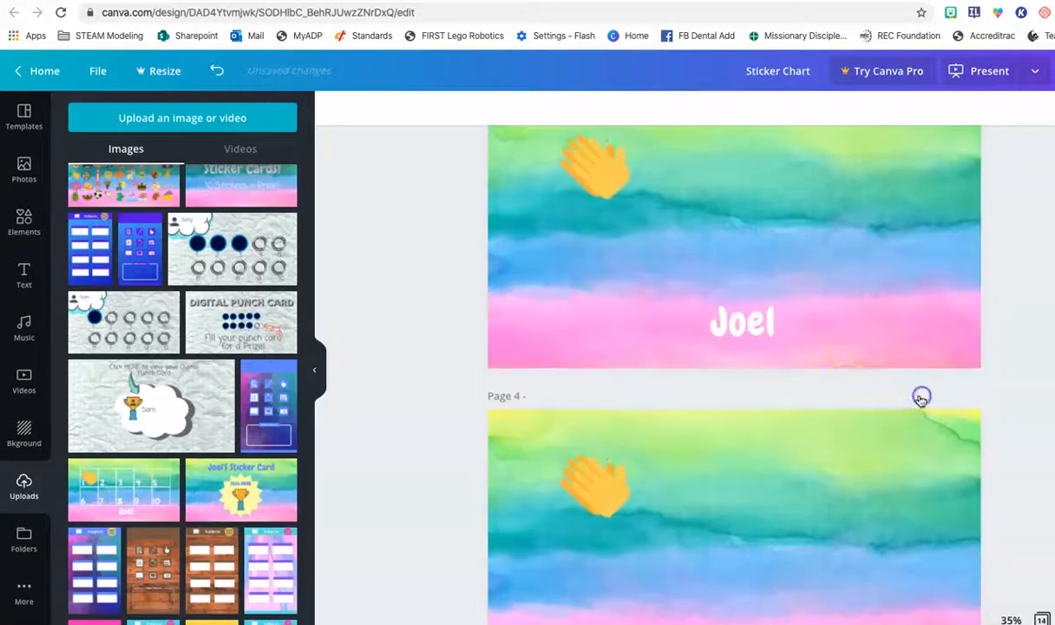
pyautogui.scroll(4, 762, 408)
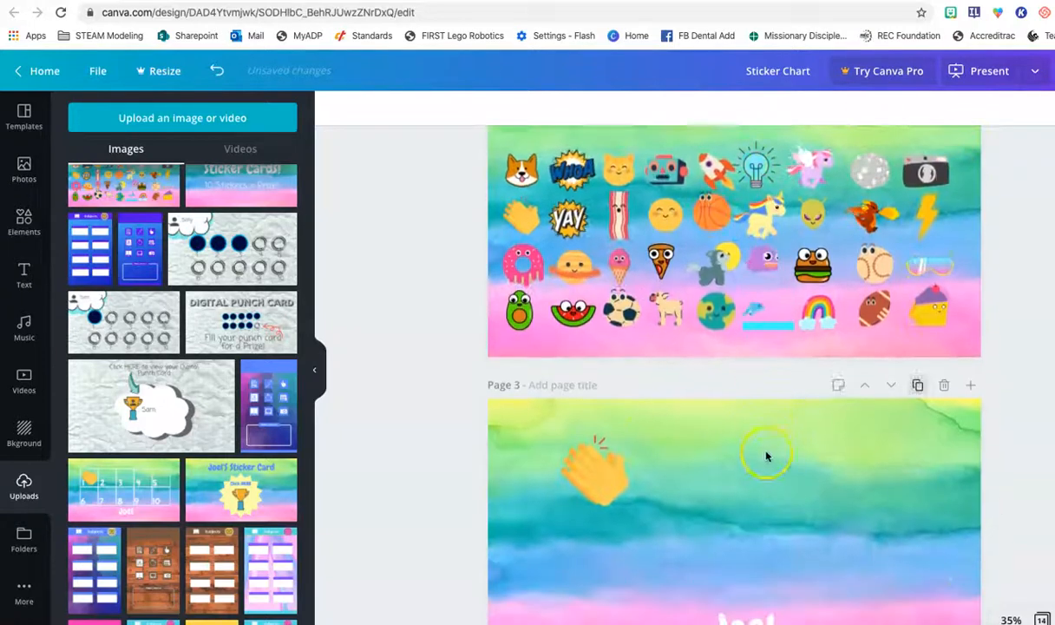
pyautogui.click(612, 463)
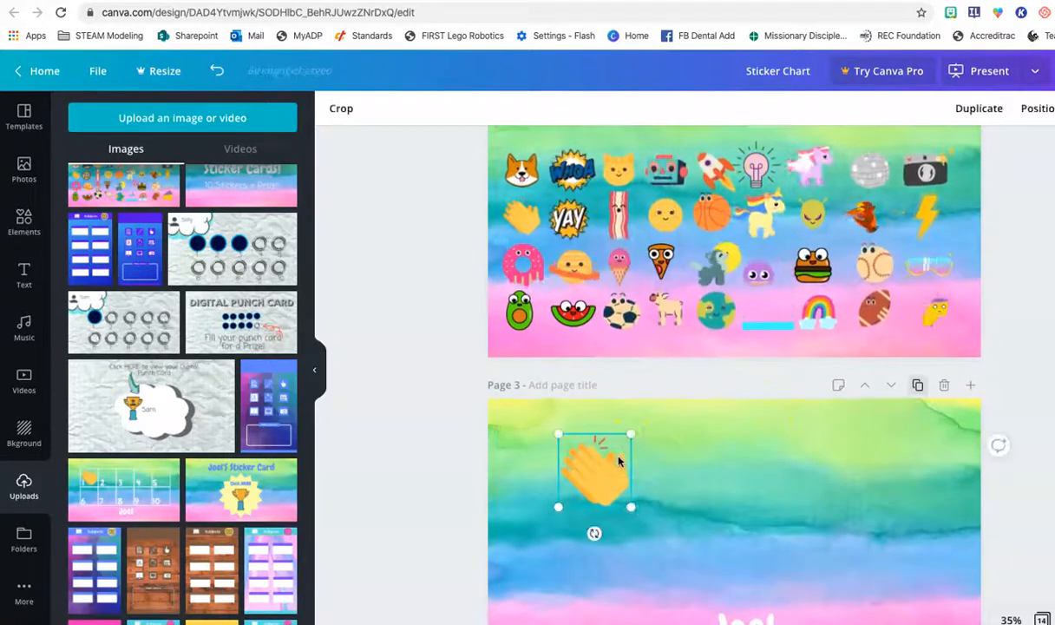
pyautogui.press('Delete')
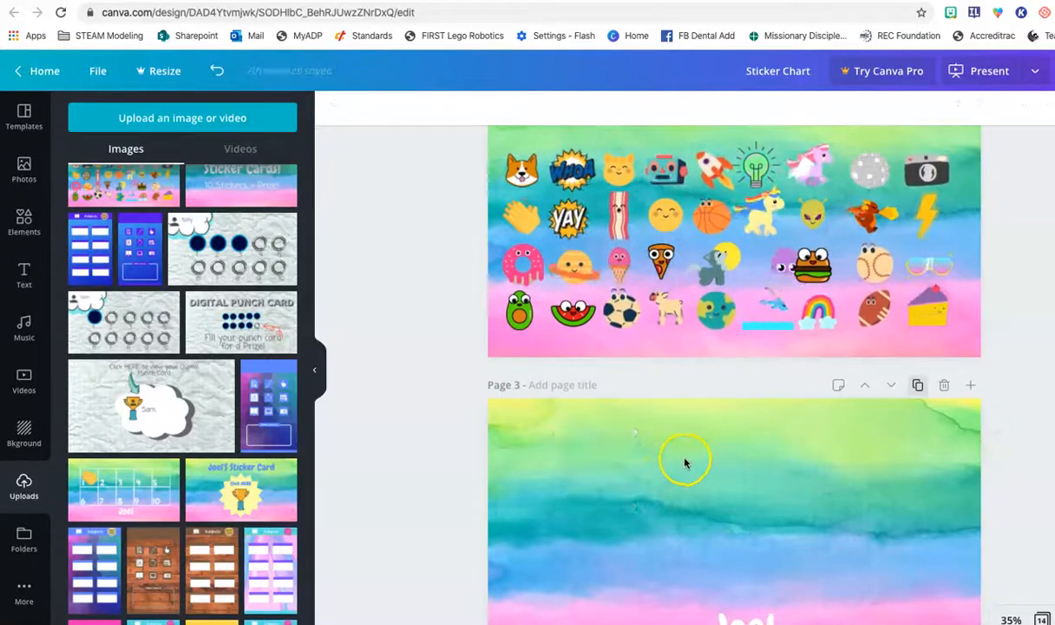
pyautogui.scroll(-2, 686, 460)
pyautogui.click(758, 543)
pyautogui.press('Delete')
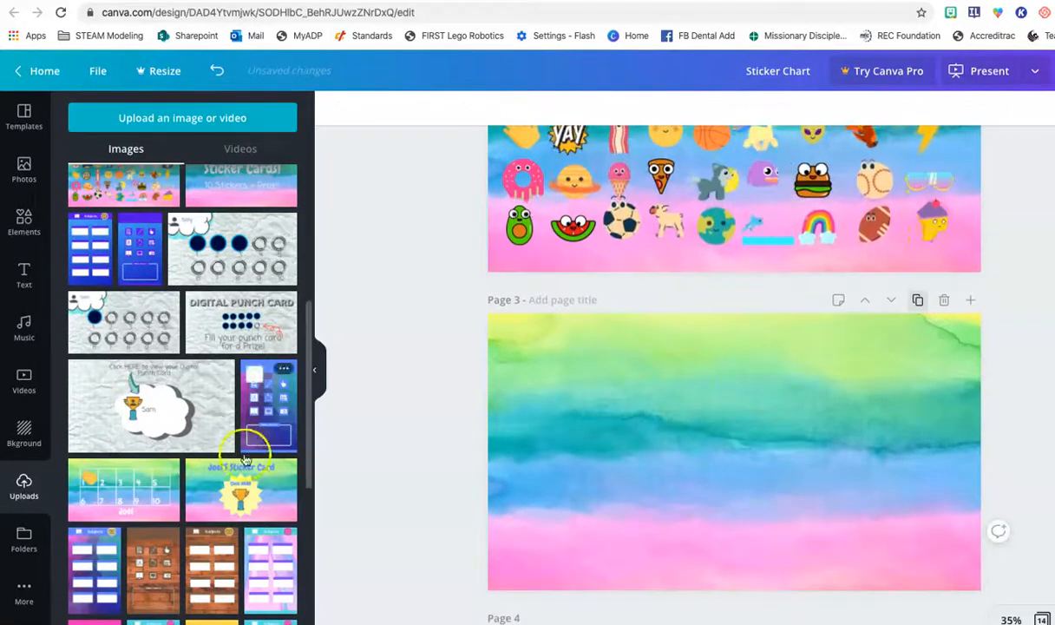
# Place the uploaded trophy sticker card cover on page 3 as its full-page background
pyautogui.moveTo(258, 486); pyautogui.dragTo(607, 391)
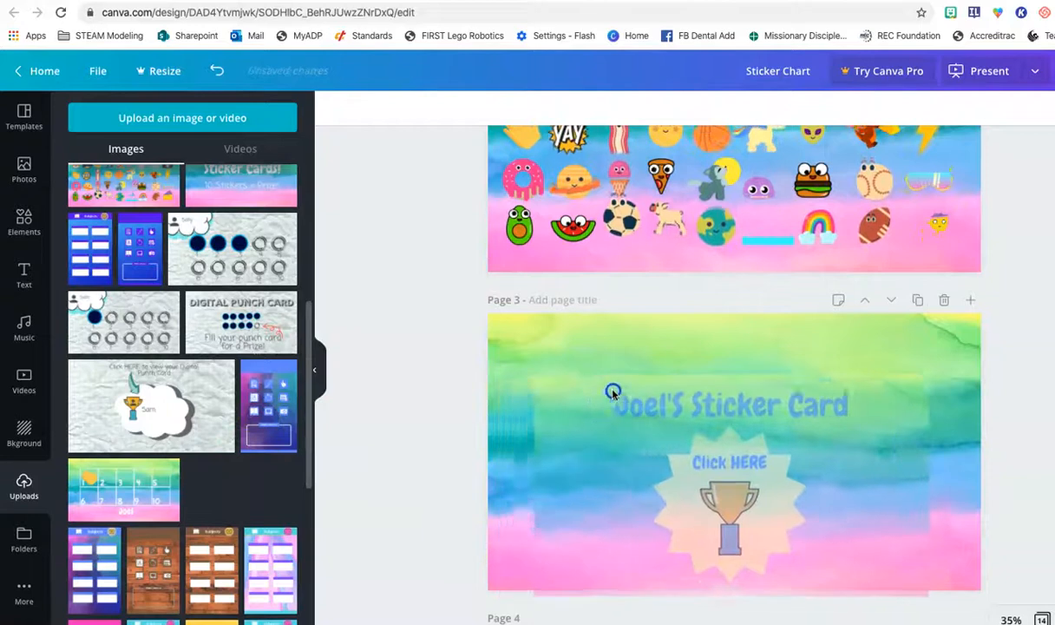
pyautogui.moveTo(500, 337); pyautogui.dragTo(539, 332)
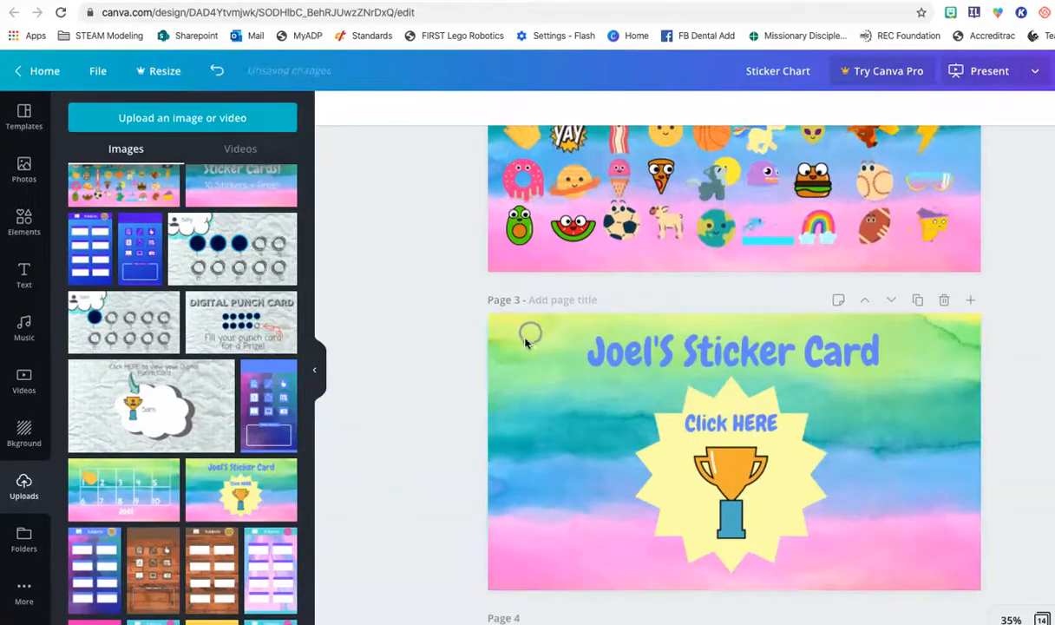
# Add a circle shape to page 3, shrink it and center it over the trophy starburst
pyautogui.click(24, 218)
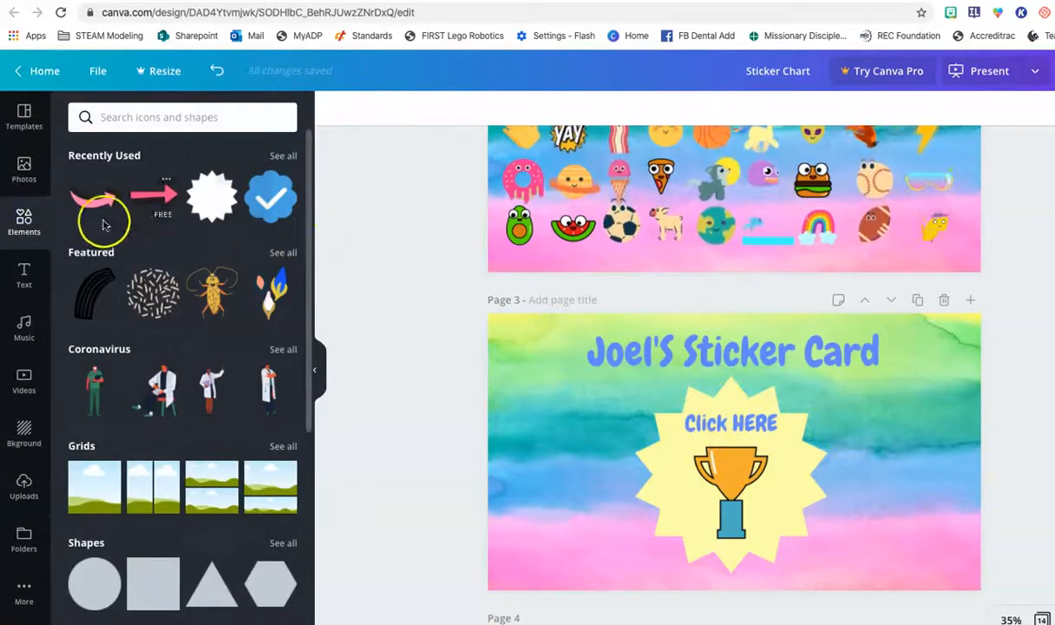
pyautogui.click(92, 580)
pyautogui.moveTo(755, 441); pyautogui.dragTo(758, 460)
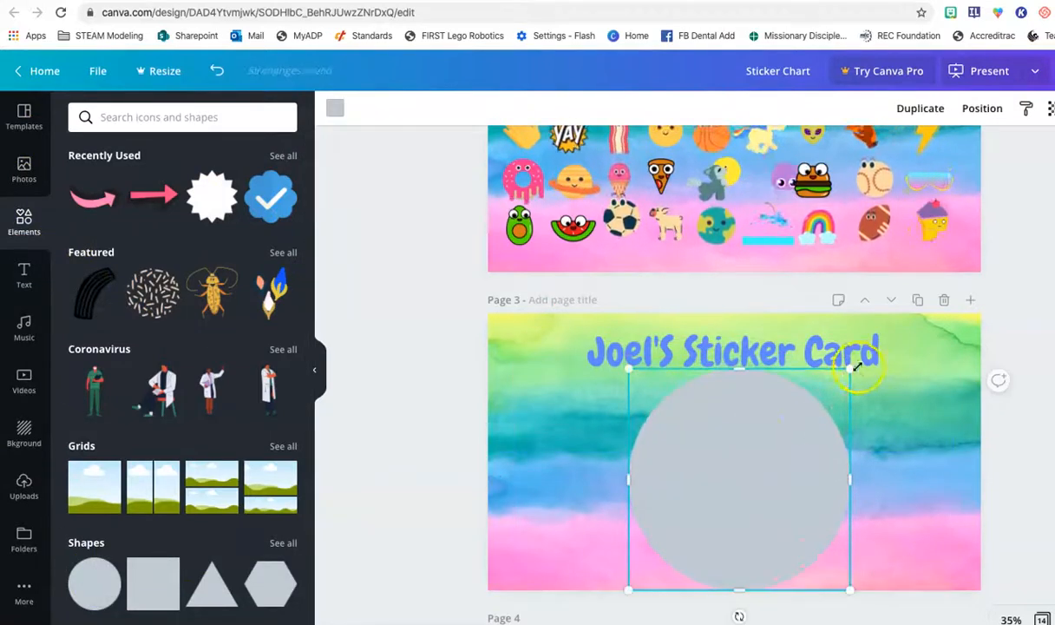
pyautogui.moveTo(857, 367); pyautogui.dragTo(812, 384)
pyautogui.moveTo(733, 459)
pyautogui.mouseDown()
pyautogui.moveTo(746, 459)
pyautogui.moveTo(738, 458)
pyautogui.mouseUp()
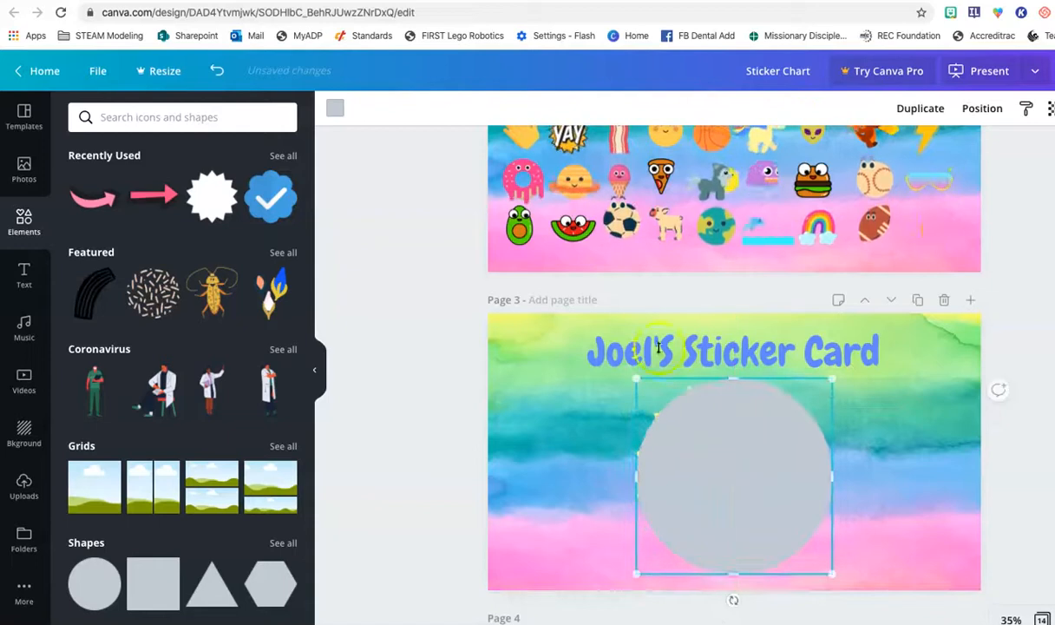
# Recolor the circle white, bring up its transparency setting and deselect the circle
pyautogui.click(335, 108)
pyautogui.click(162, 256)
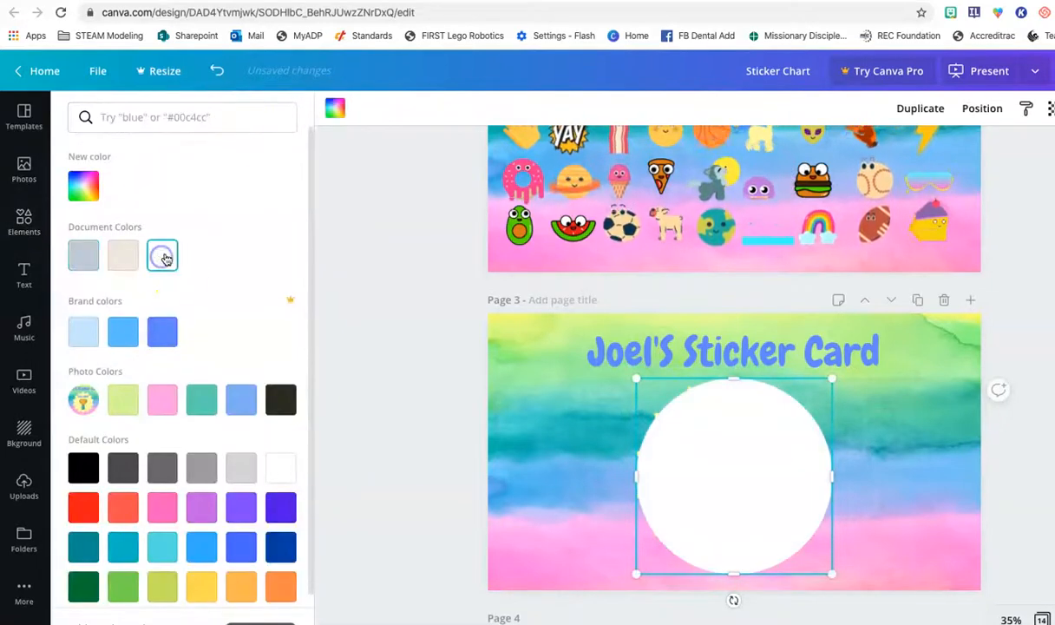
pyautogui.click(1049, 110)
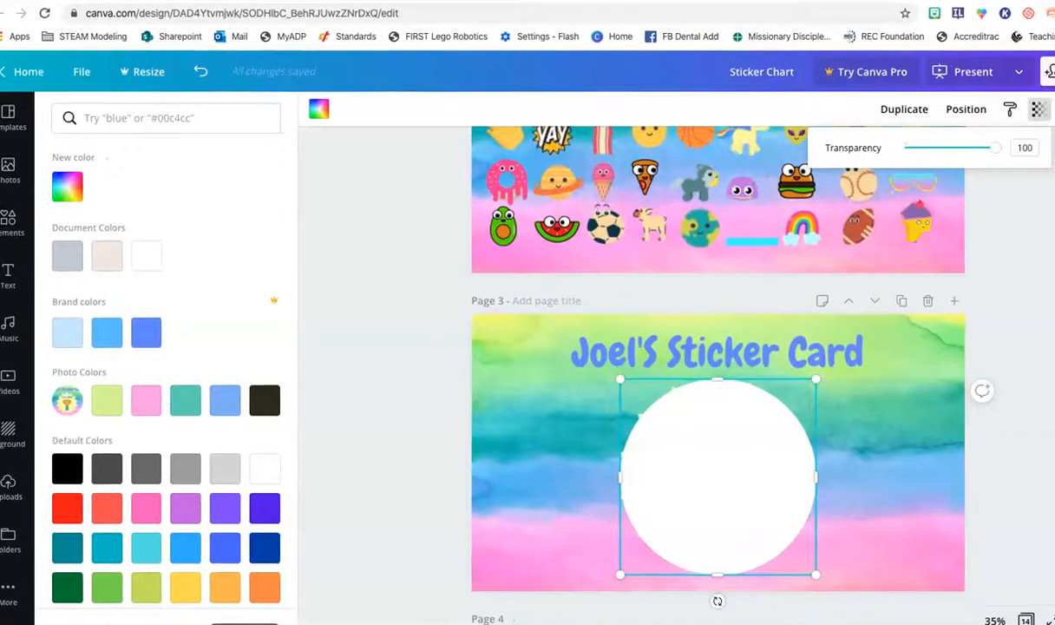
pyautogui.click(1054, 109)
pyautogui.click(1002, 304)
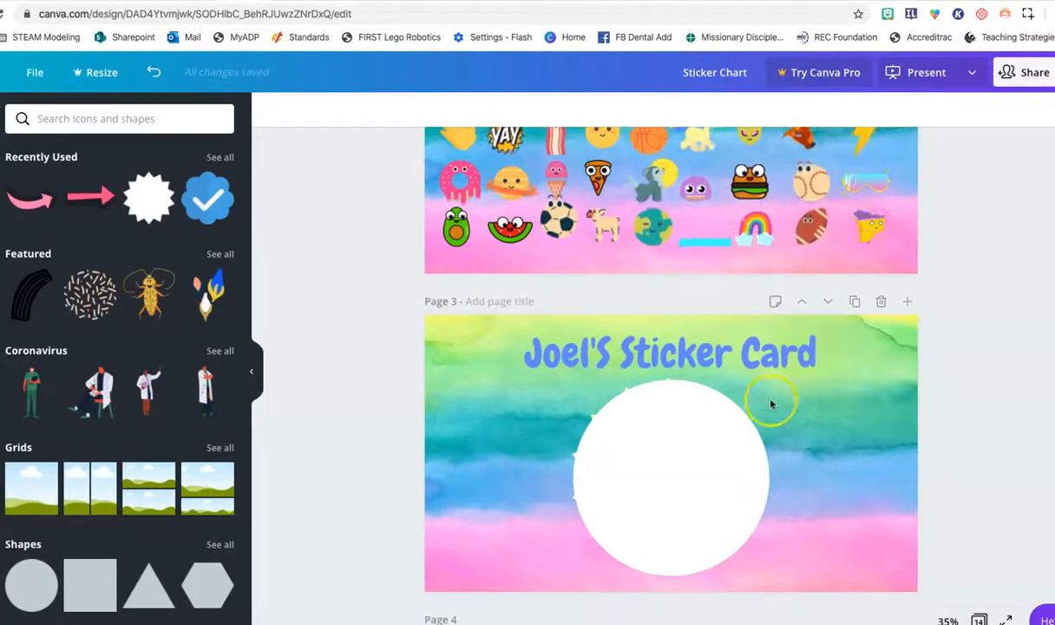
# Set the transparency of page 3's white circle to 0, bring up its link entry and deselect the circle
pyautogui.click(700, 434)
pyautogui.click(991, 110)
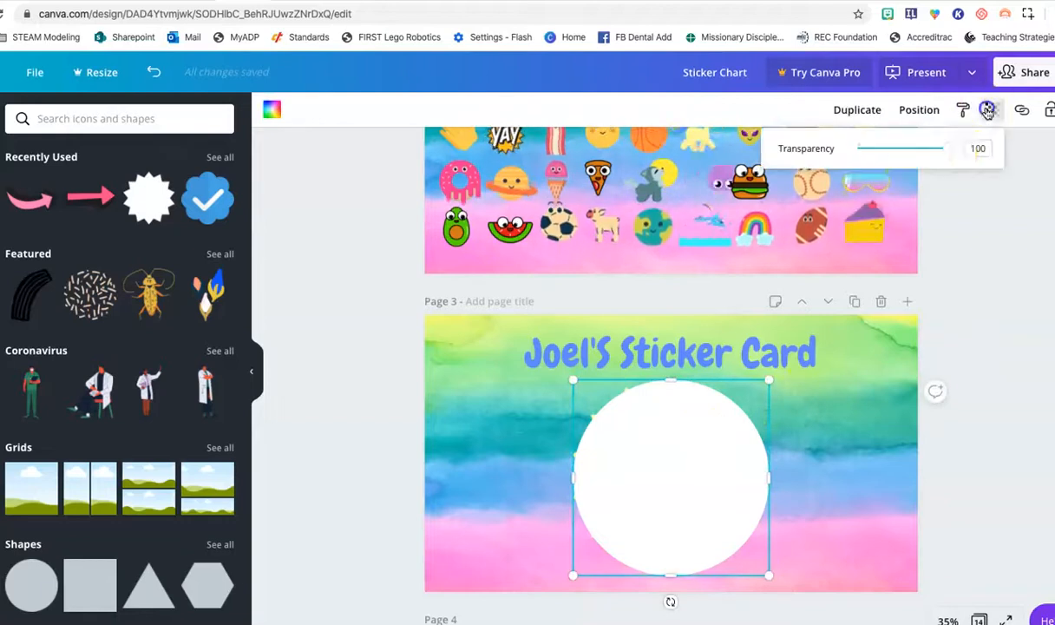
pyautogui.moveTo(949, 149); pyautogui.dragTo(829, 153)
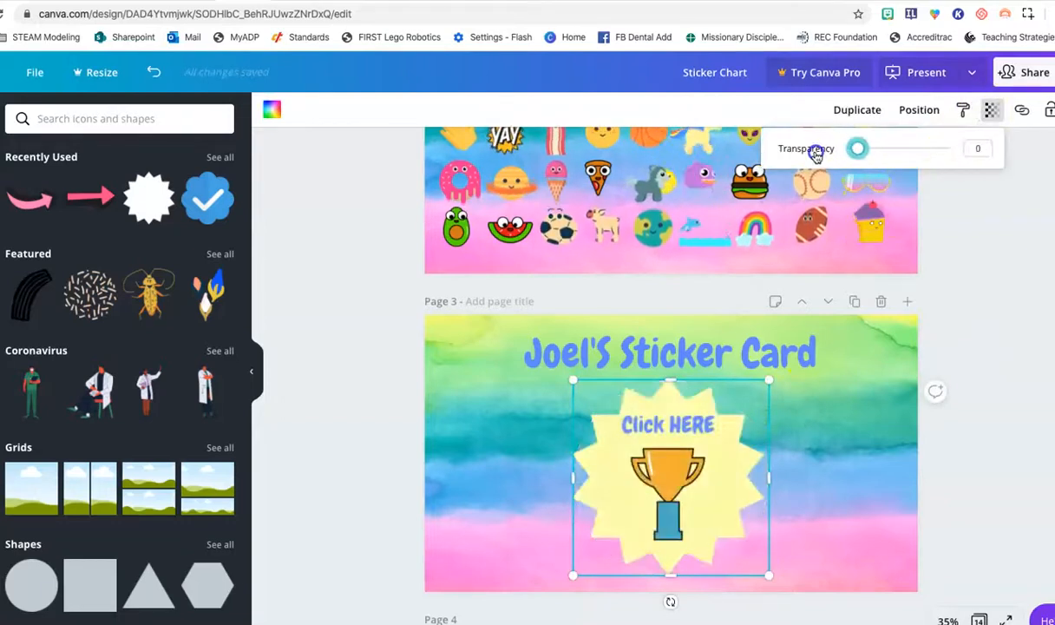
pyautogui.click(859, 381)
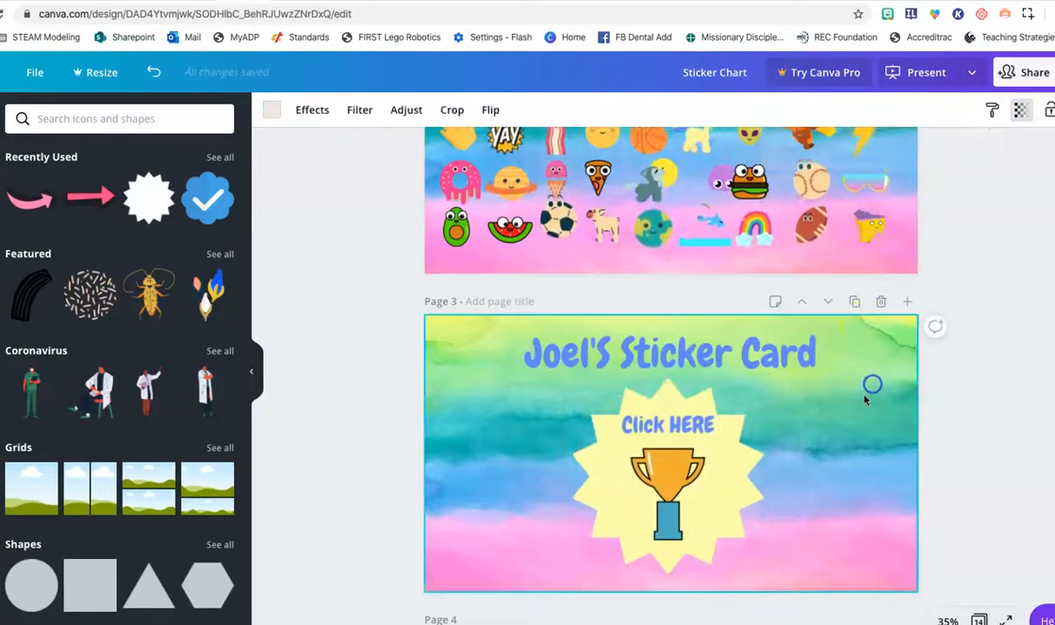
pyautogui.click(696, 443)
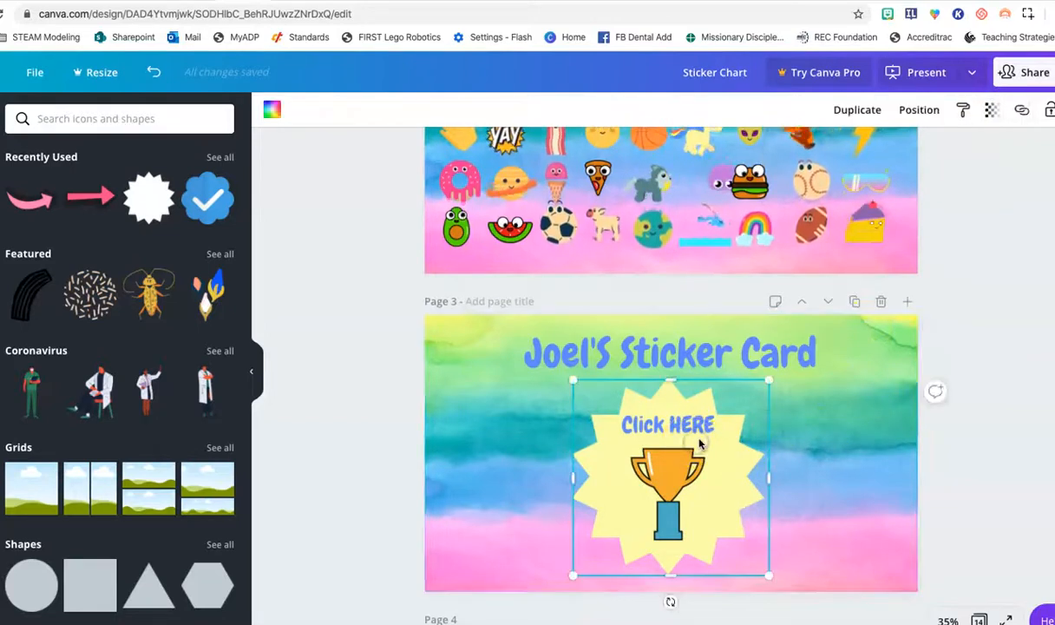
pyautogui.click(1022, 110)
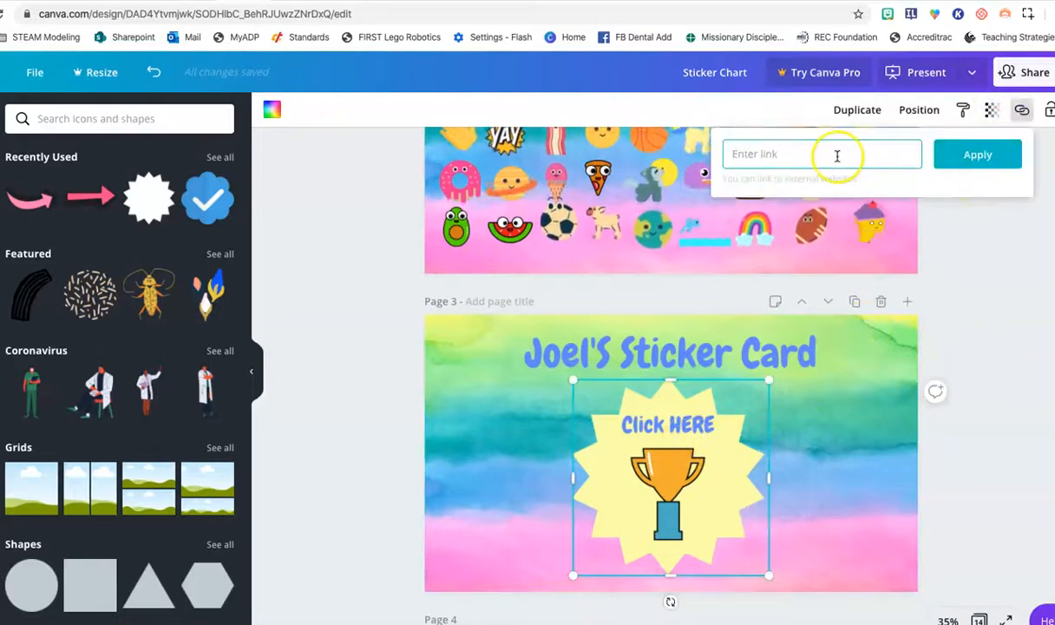
pyautogui.click(902, 345)
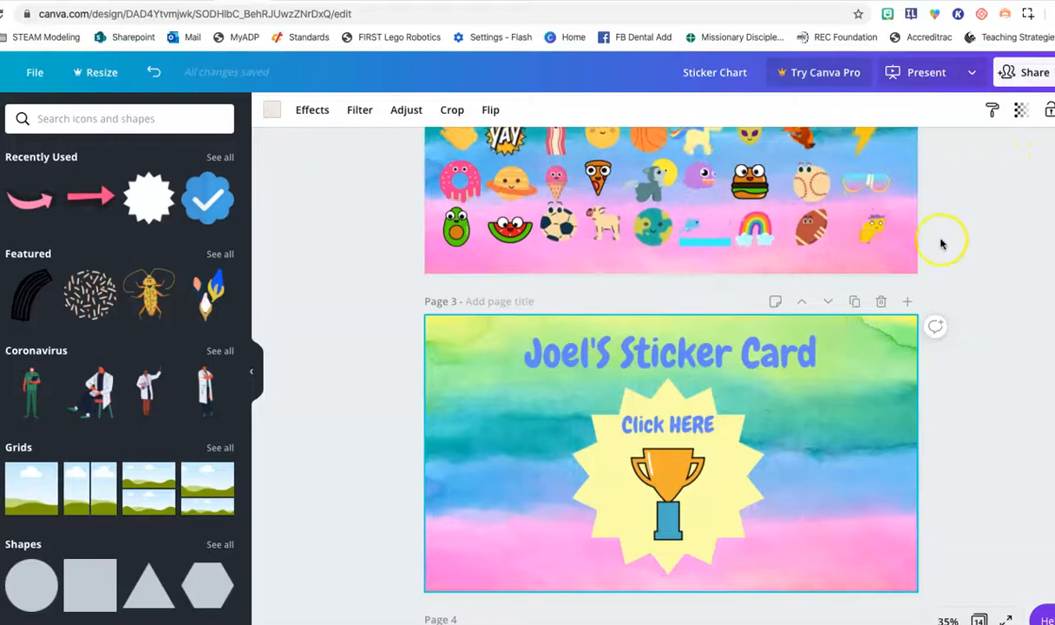
# Delete the trophy sticker card cover page and look through the remaining pages of the design
pyautogui.click(884, 303)
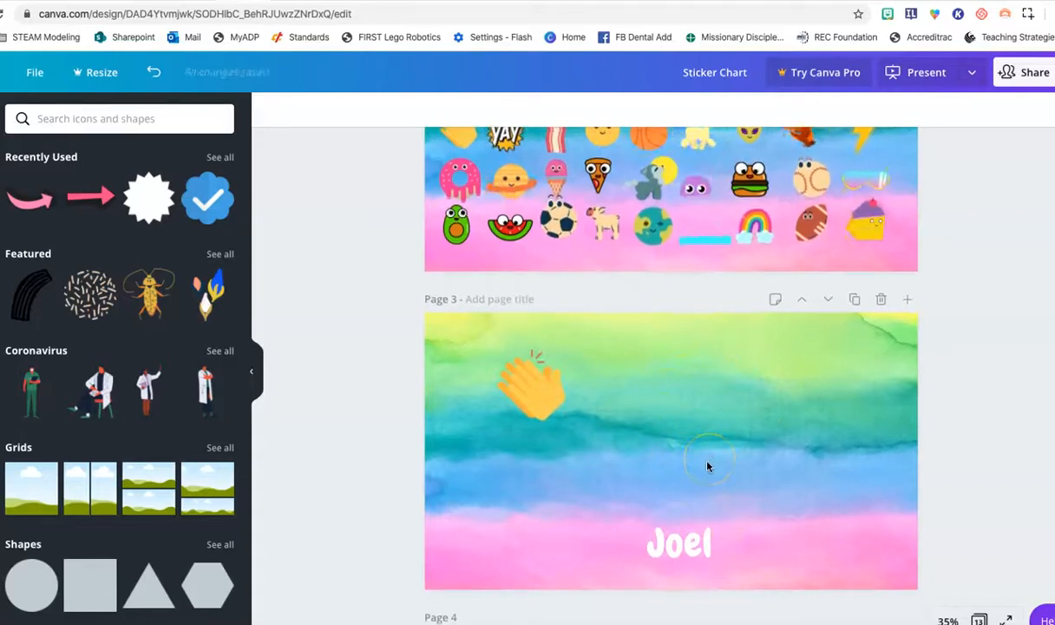
pyautogui.scroll(9, 718, 417)
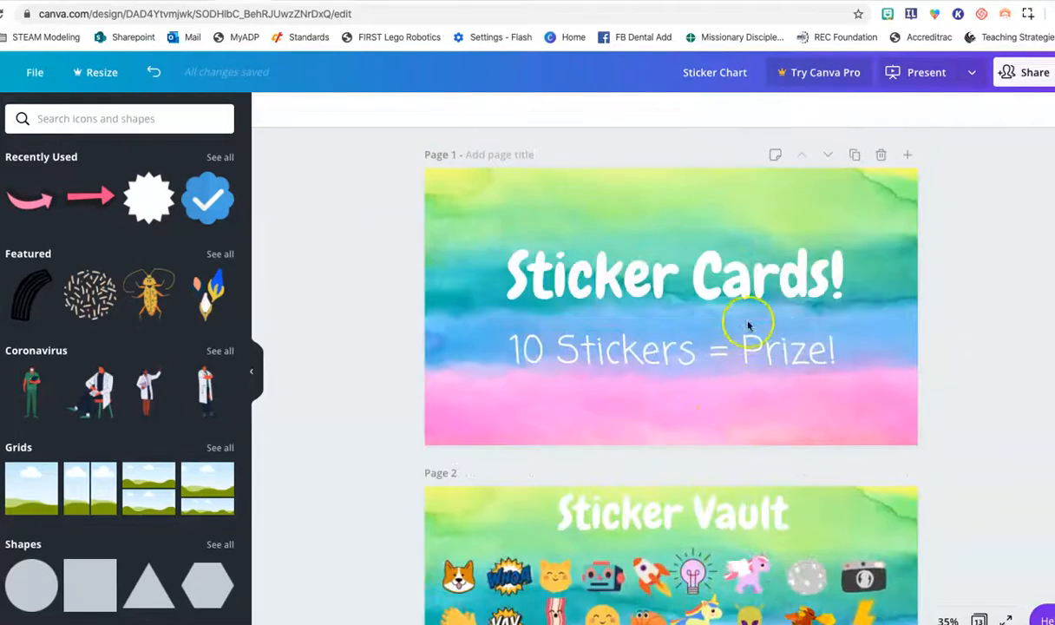
pyautogui.scroll(-15, 663, 482)
pyautogui.scroll(-10, 608, 290)
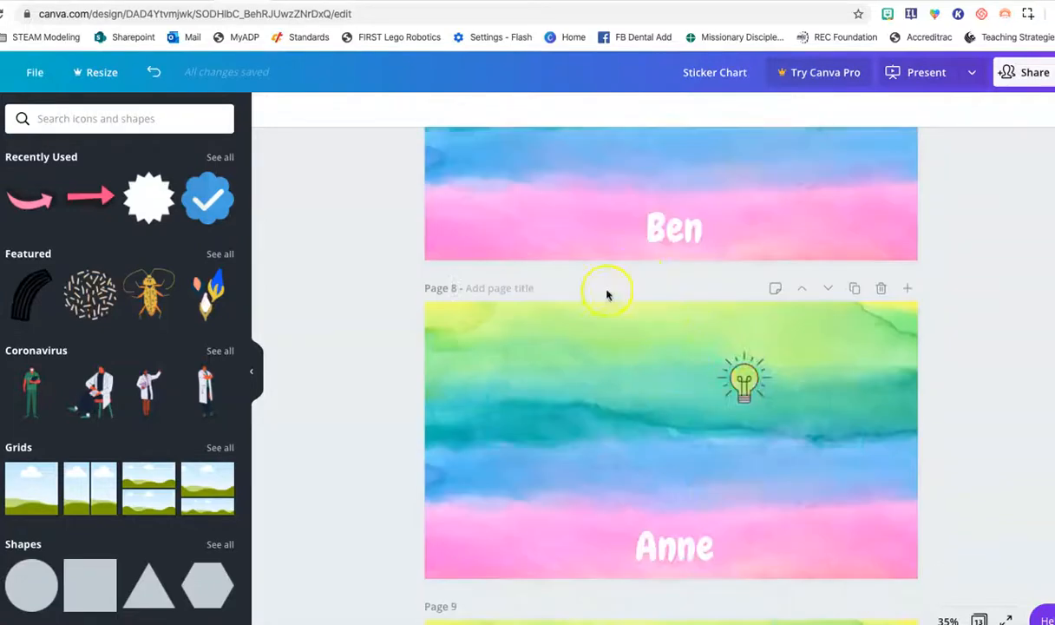
pyautogui.scroll(-10, 599, 464)
pyautogui.scroll(7, 615, 448)
pyautogui.scroll(20, 615, 448)
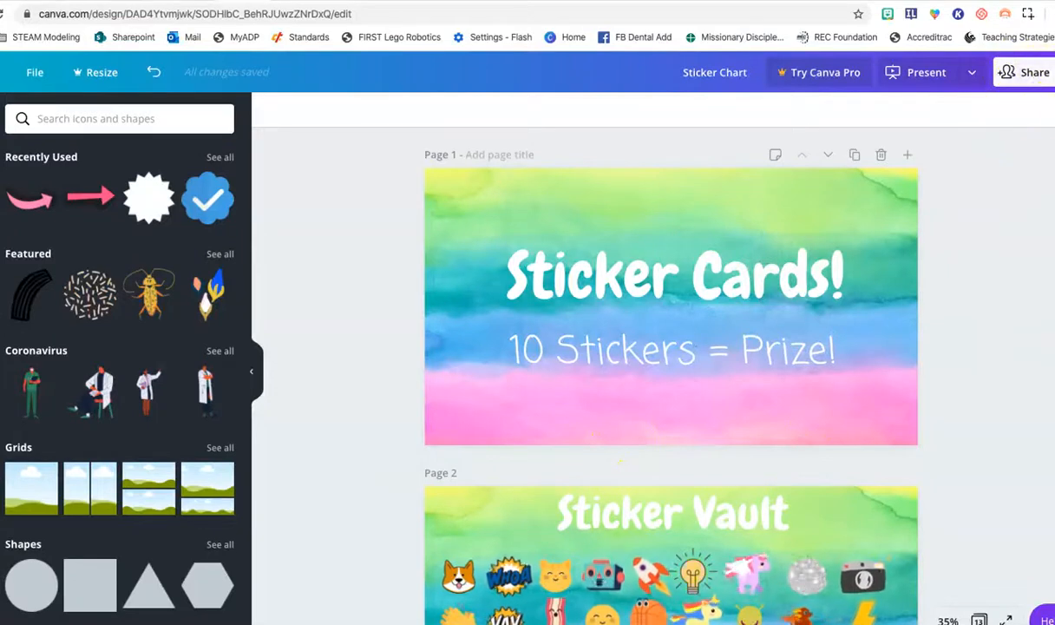
# Look at the Website publishing option for the design and close it
pyautogui.click(1038, 77)
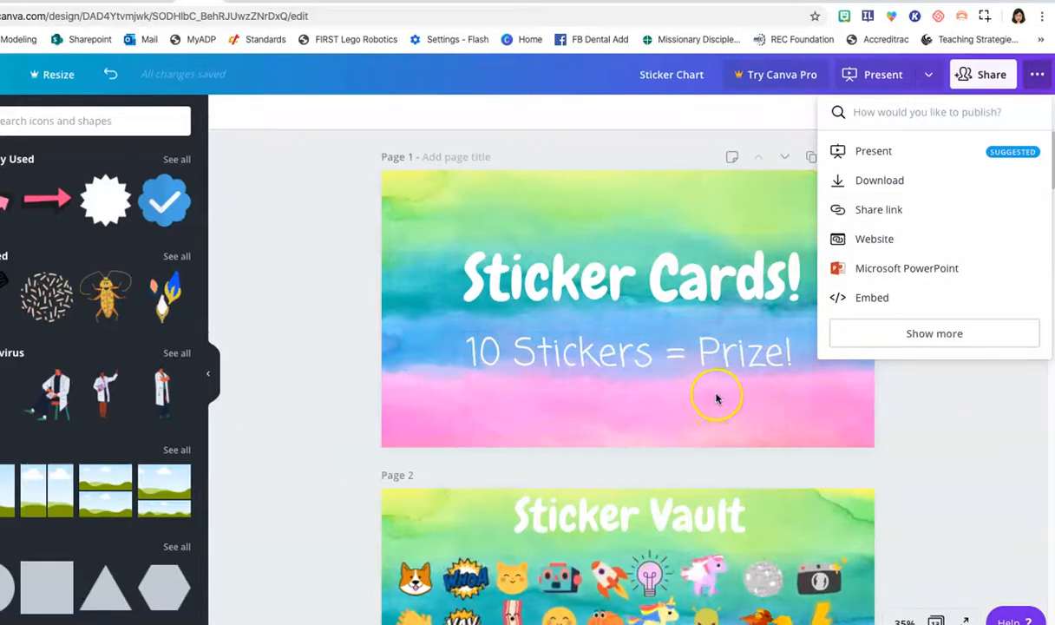
pyautogui.scroll(-1, 717, 399)
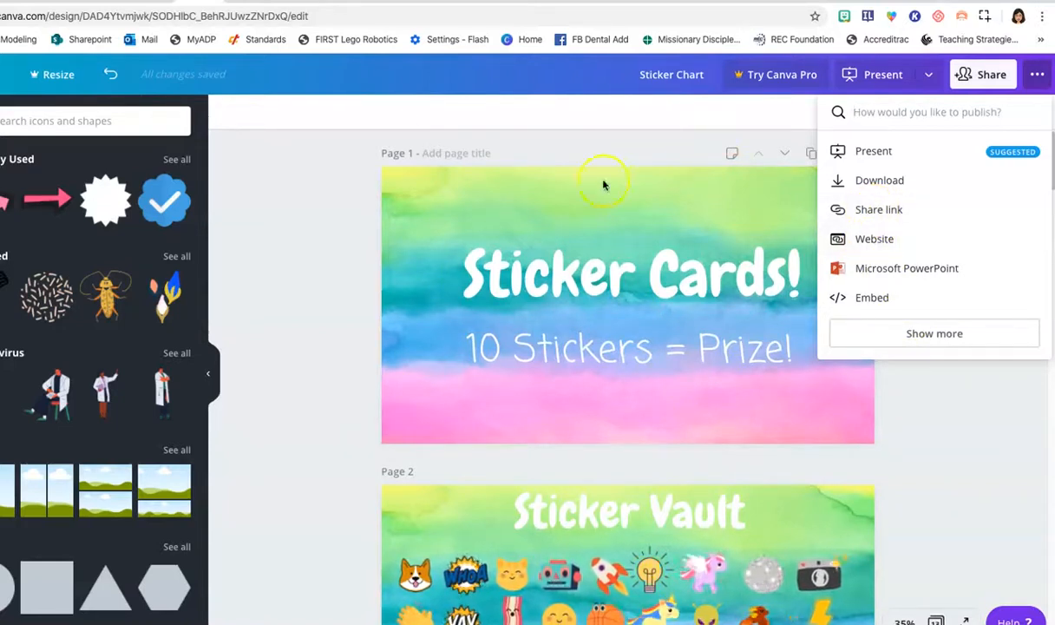
pyautogui.click(878, 247)
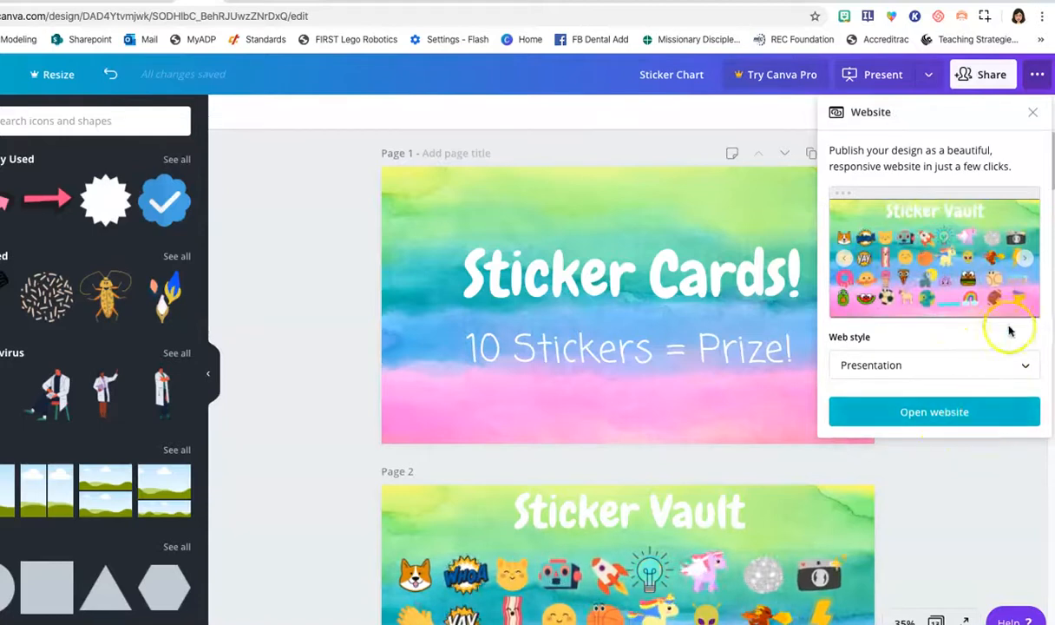
pyautogui.click(1032, 114)
# Copy the design's view-only share link
pyautogui.click(1040, 87)
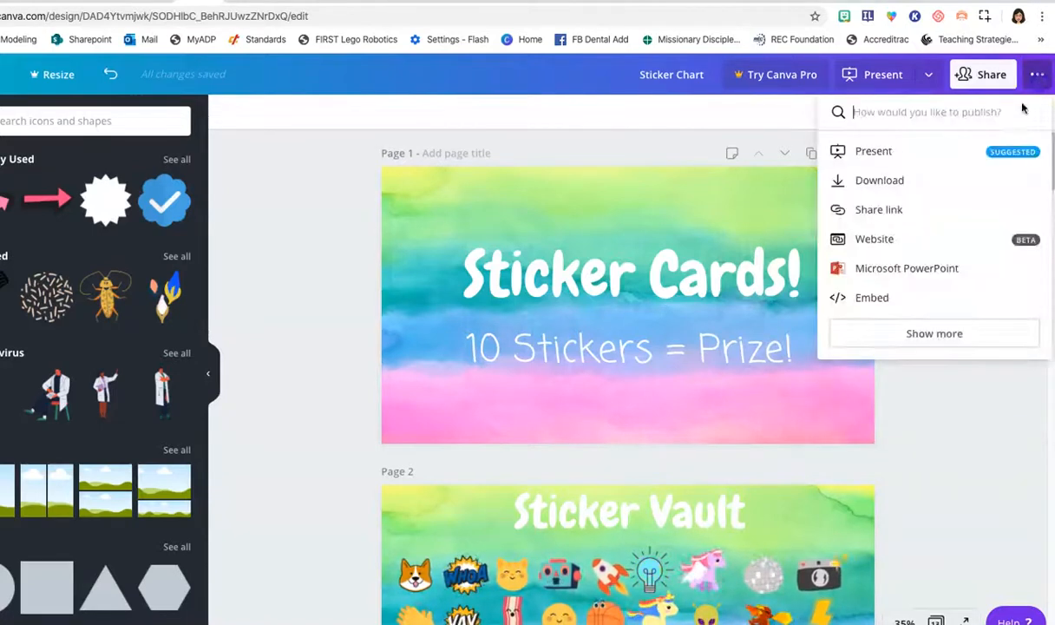
pyautogui.click(890, 211)
pyautogui.click(937, 195)
pyautogui.click(1016, 195)
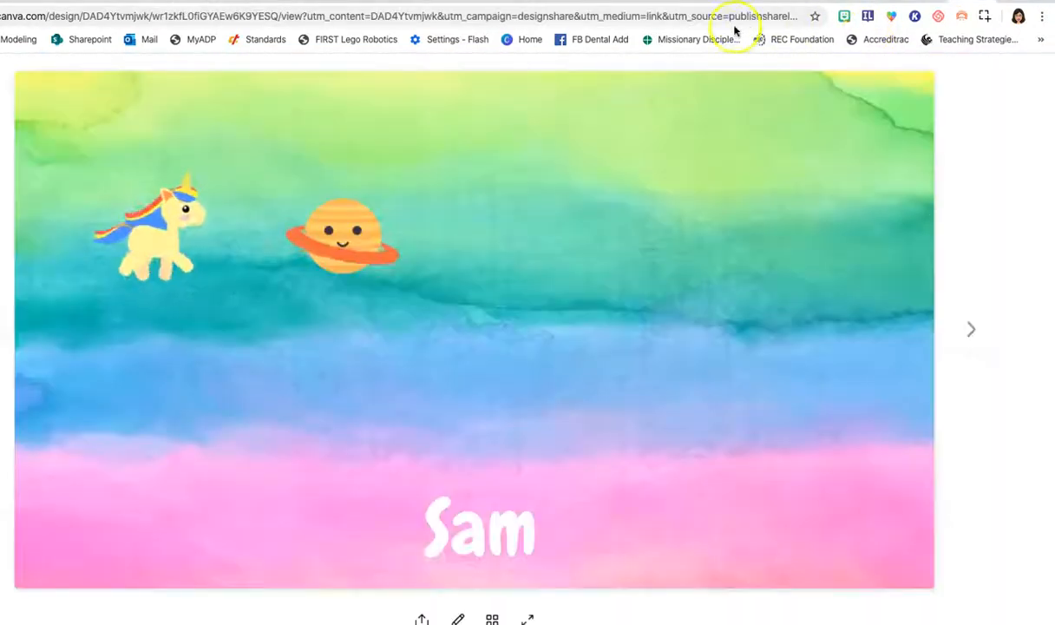
# Load the copied share link in the browser tab that shows the published view
pyautogui.click(737, 17)
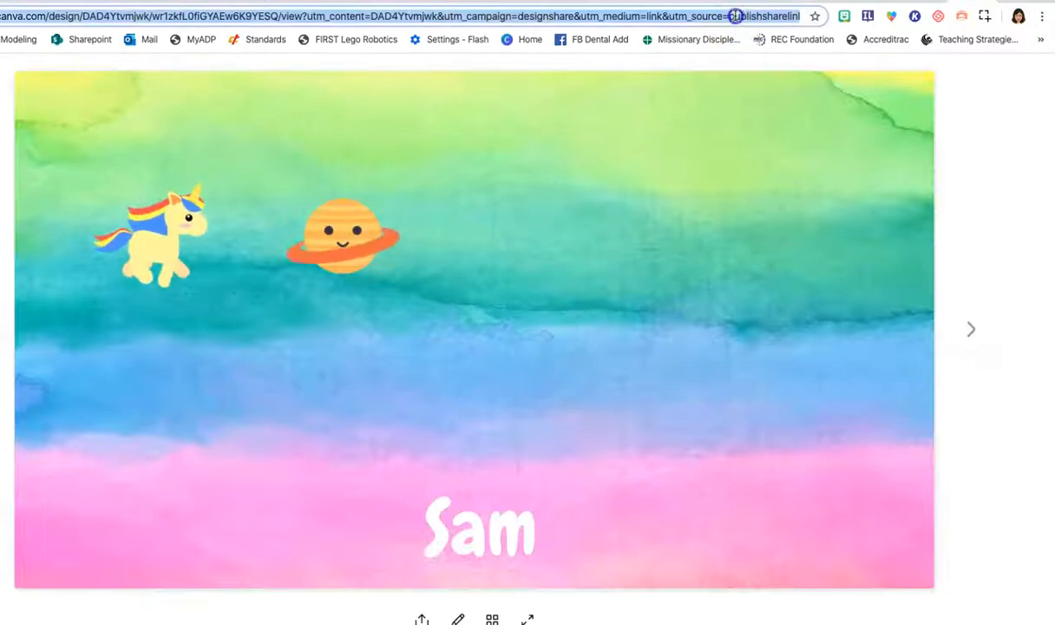
pyautogui.press('super+v')
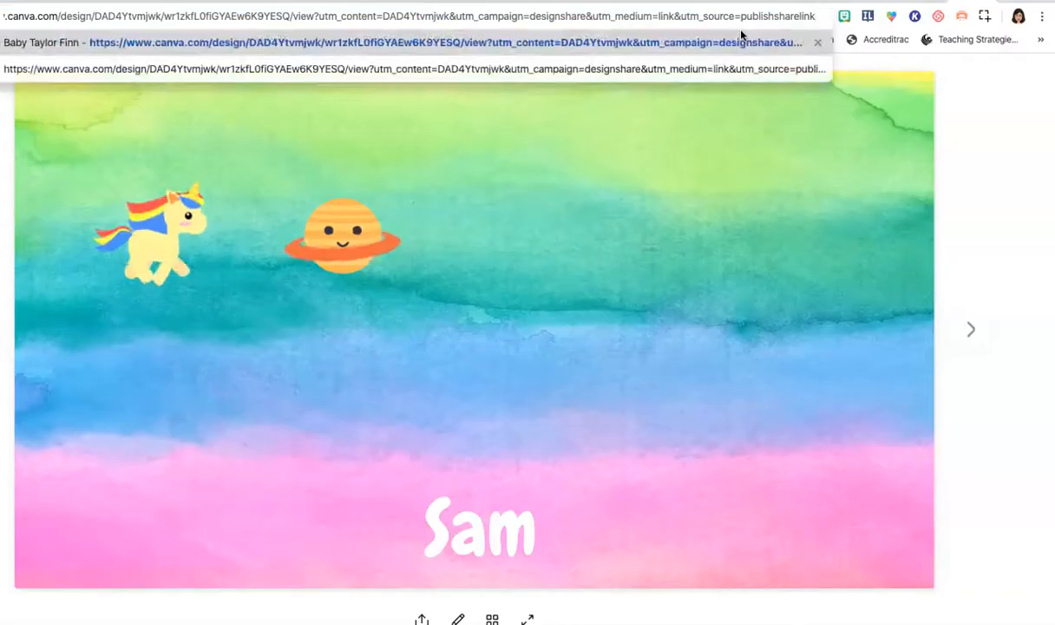
pyautogui.press('Return')
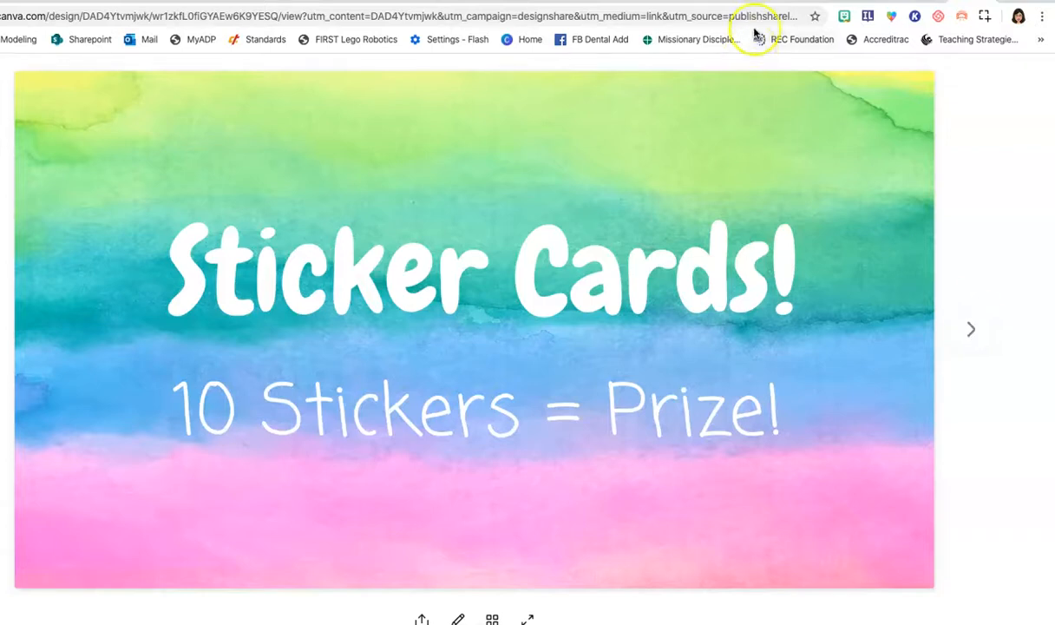
# Page through the shared view from the cover to the third page, checking the end of the web address on each page
pyautogui.moveTo(754, 16); pyautogui.dragTo(870, 26)
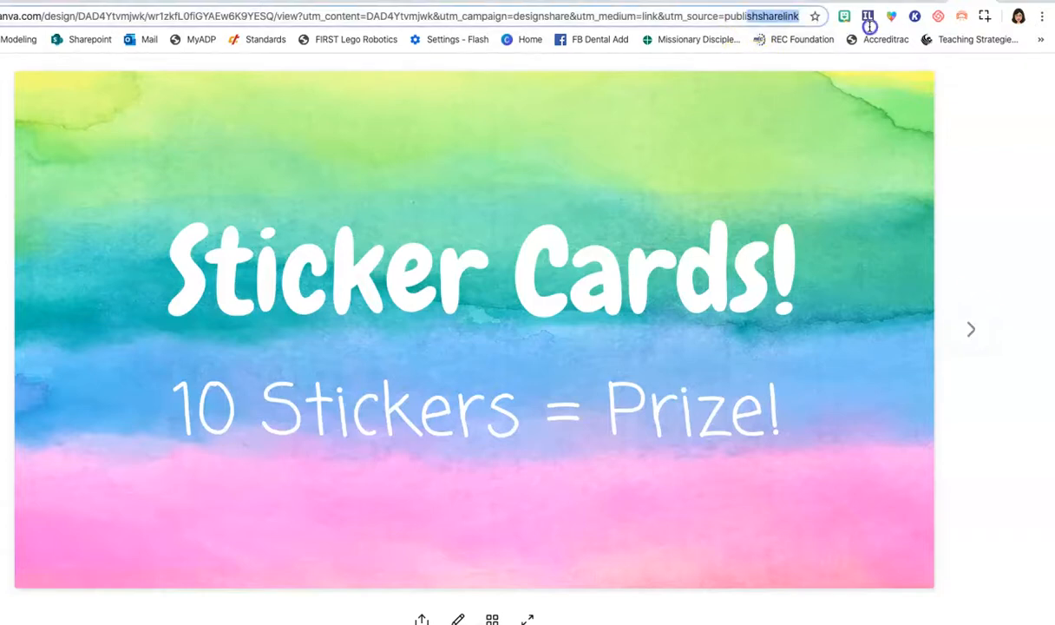
pyautogui.click(800, 16)
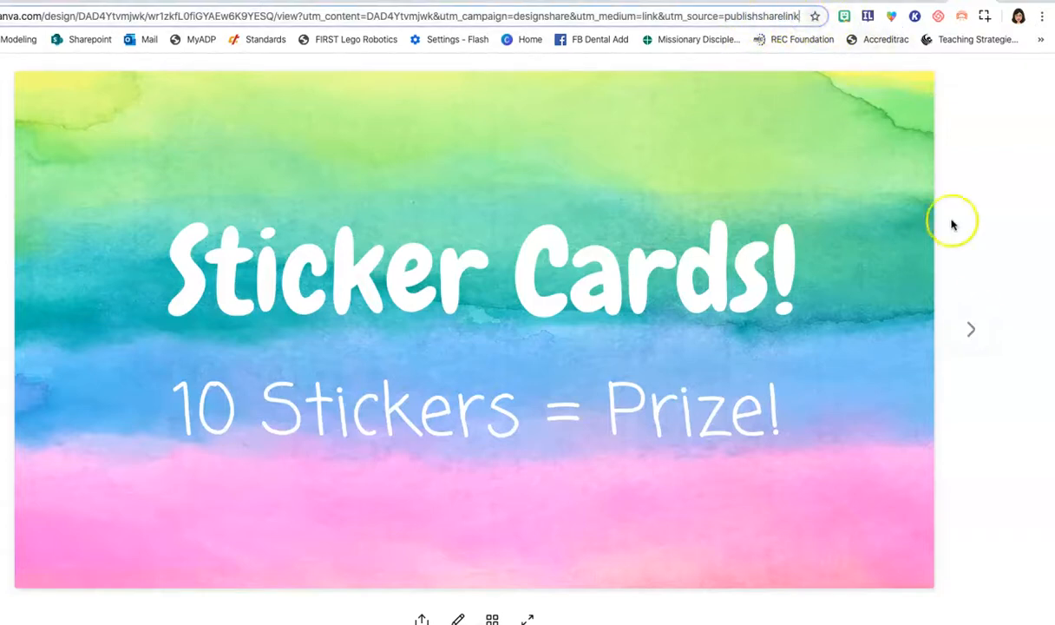
pyautogui.click(972, 328)
pyautogui.moveTo(746, 15); pyautogui.dragTo(874, 26)
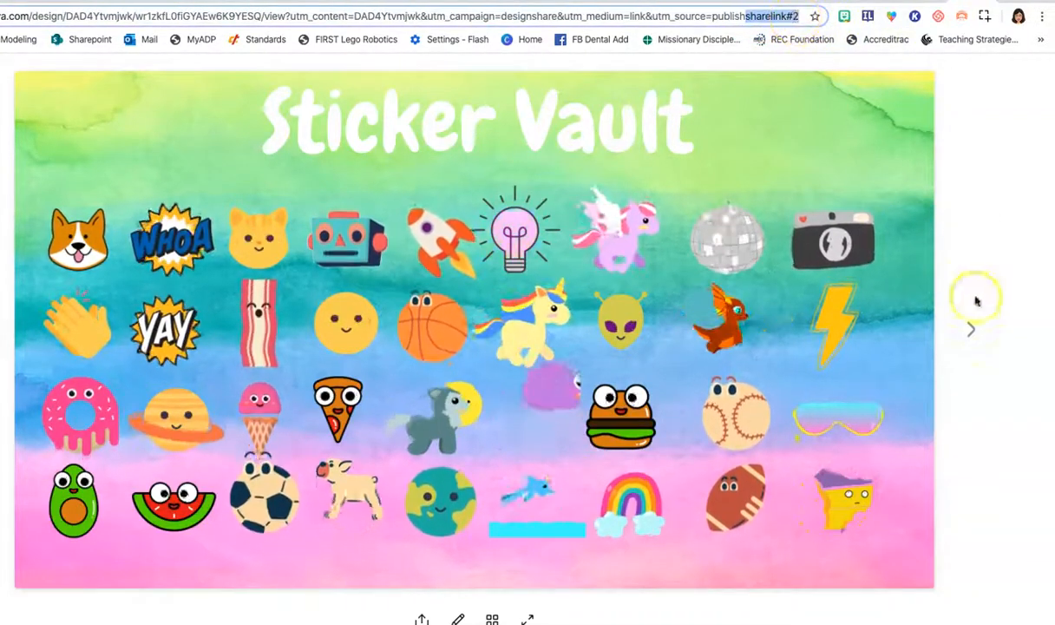
pyautogui.click(972, 329)
pyautogui.moveTo(767, 15); pyautogui.dragTo(857, 22)
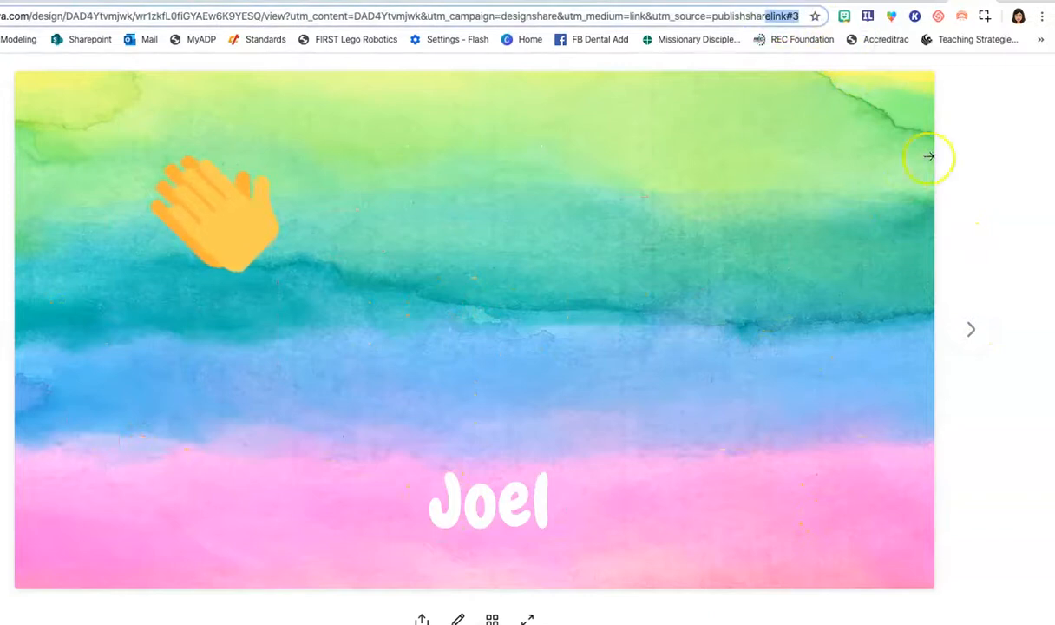
# Switch back to the browser tab with the Sticker Chart design and dismiss its share link pop-up
pyautogui.click(882, 2)
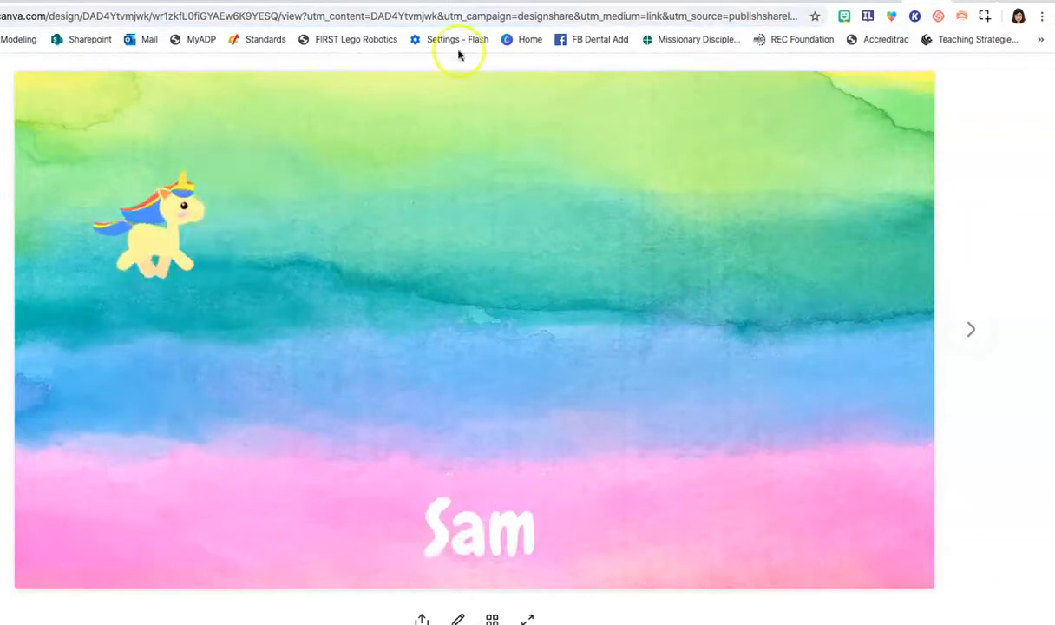
pyautogui.click(337, 2)
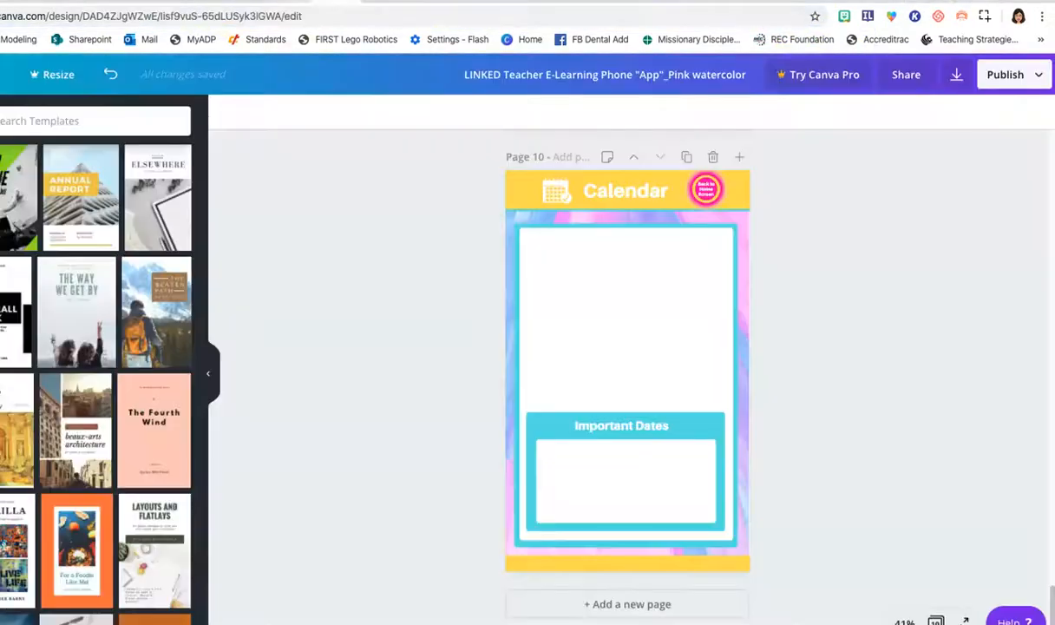
pyautogui.click(424, 2)
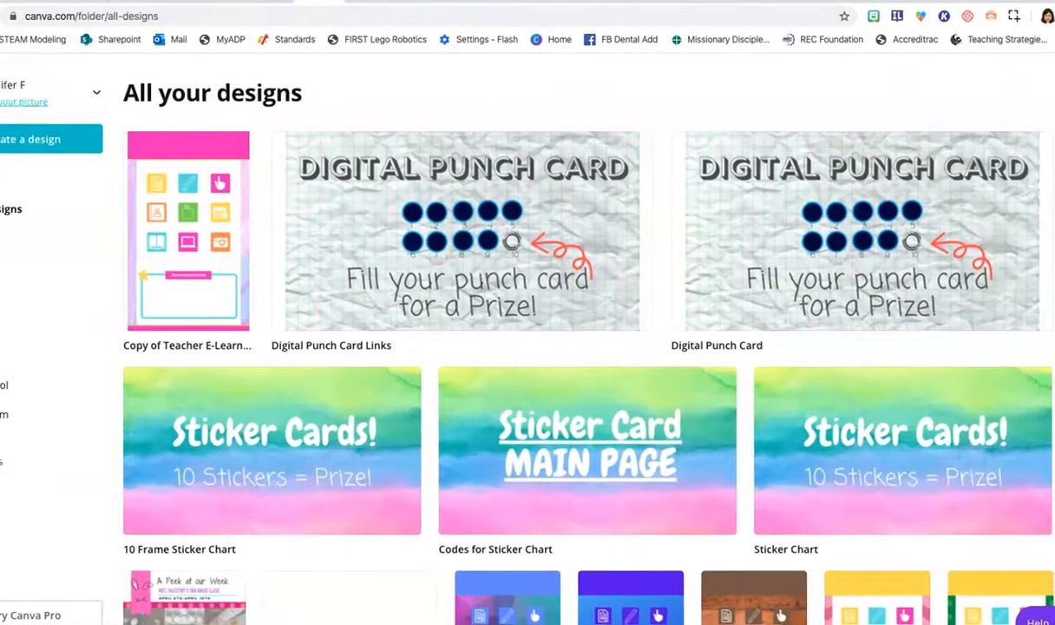
pyautogui.click(184, 6)
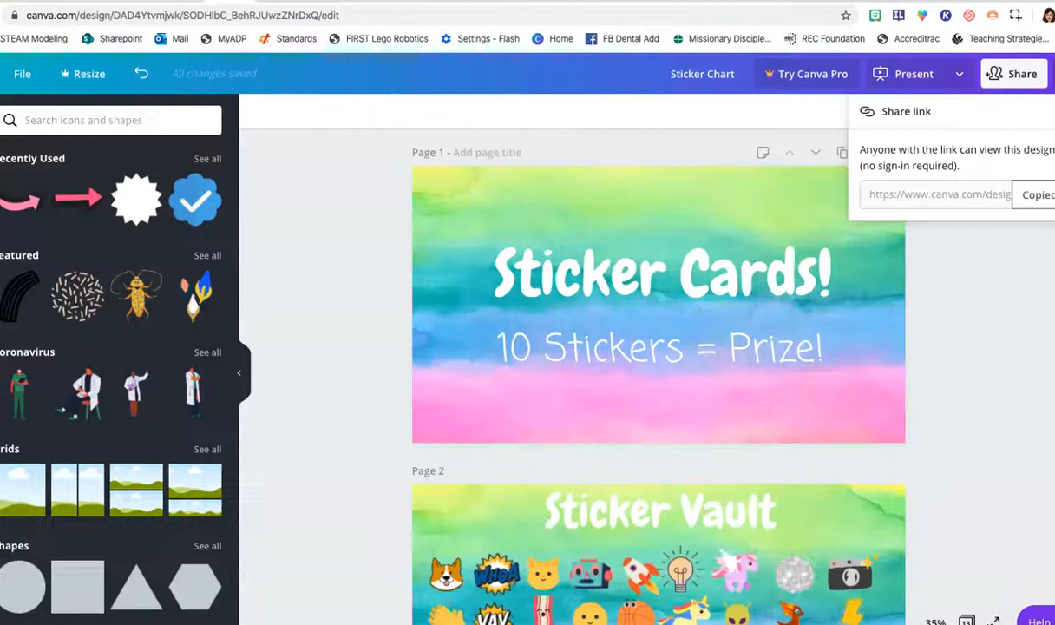
pyautogui.click(848, 415)
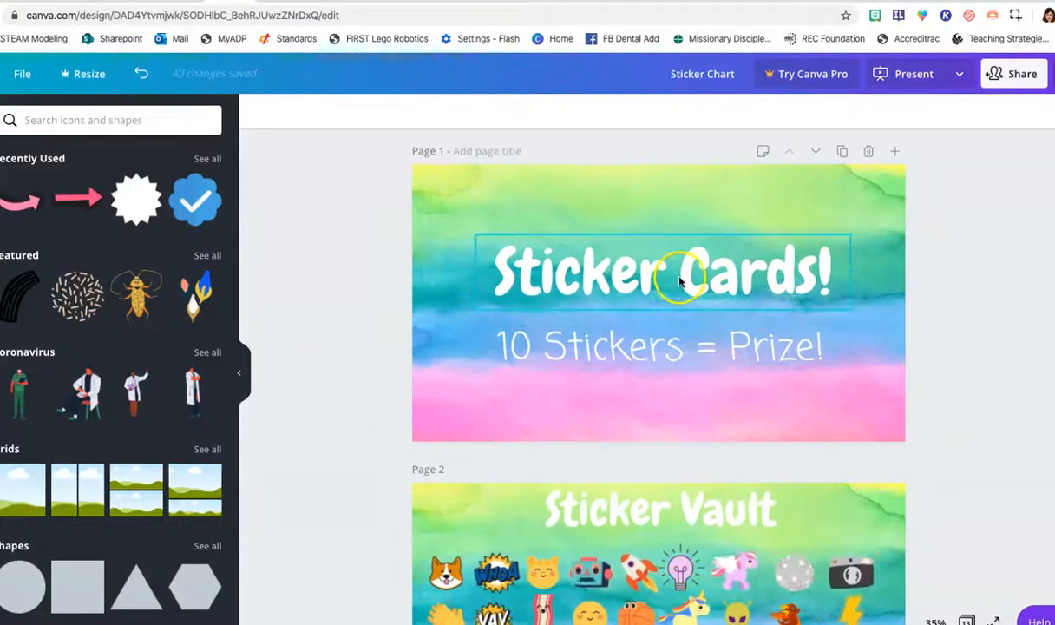
# Link the "Sticker Cards!" title on page 1 to the copied share link
pyautogui.click(631, 281)
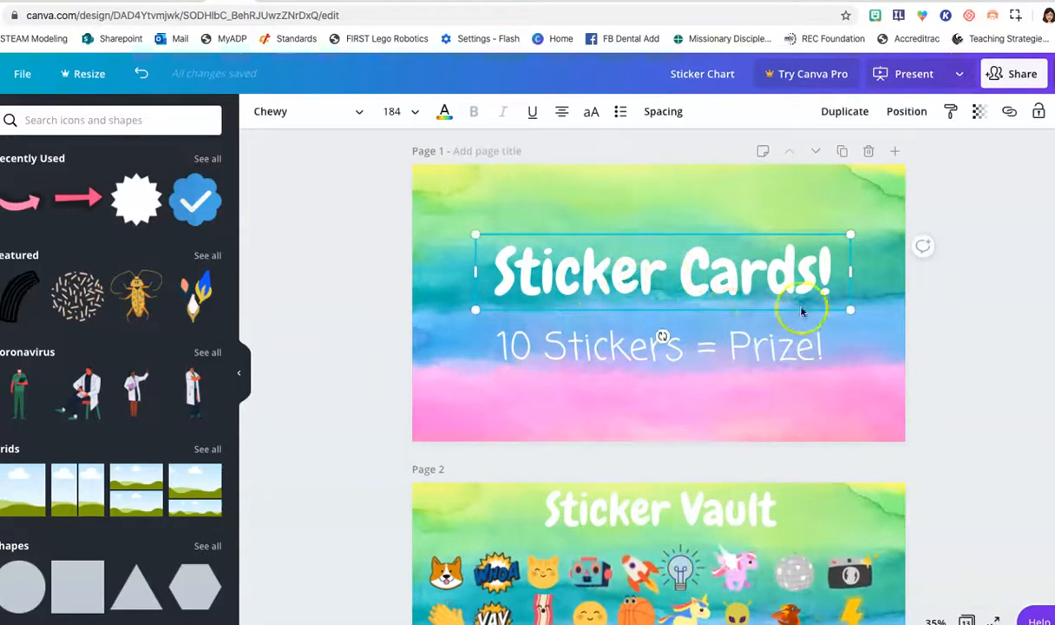
pyautogui.click(1008, 116)
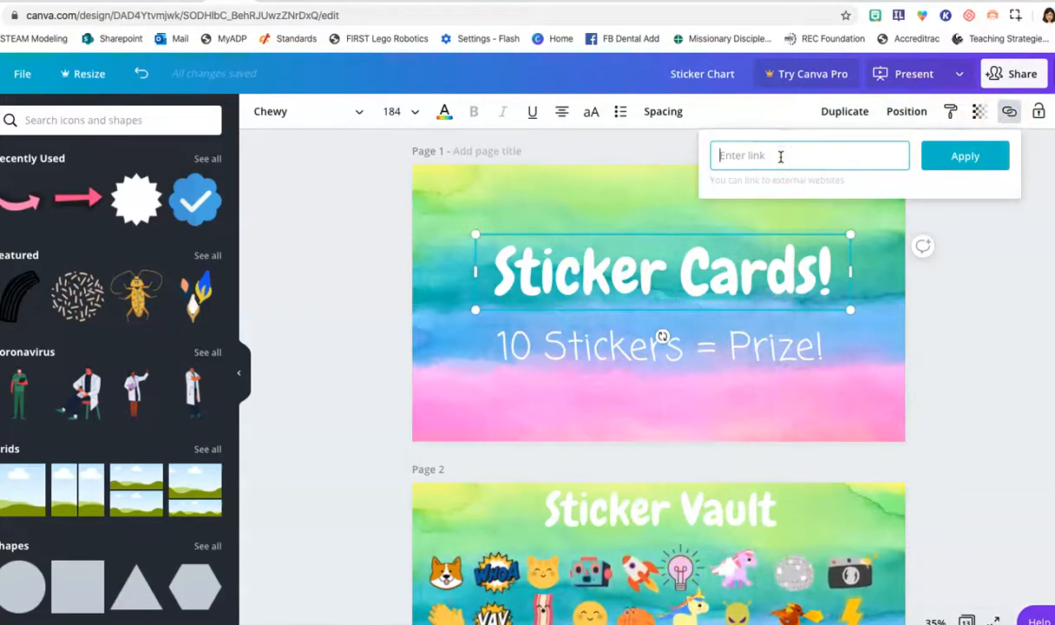
pyautogui.hotkey('ctrl', 'v')
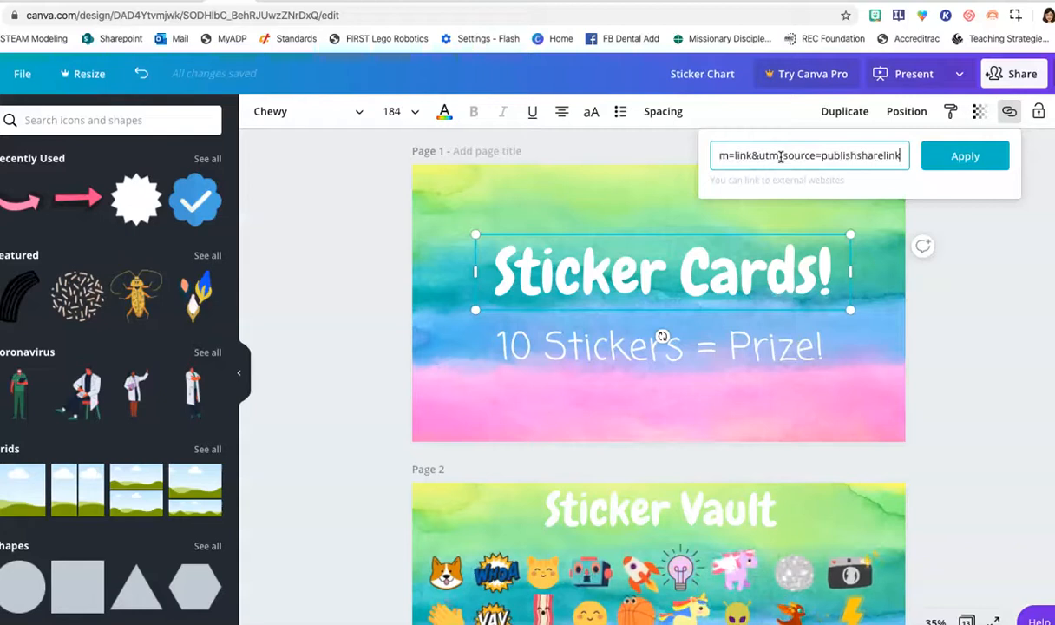
pyautogui.click(935, 163)
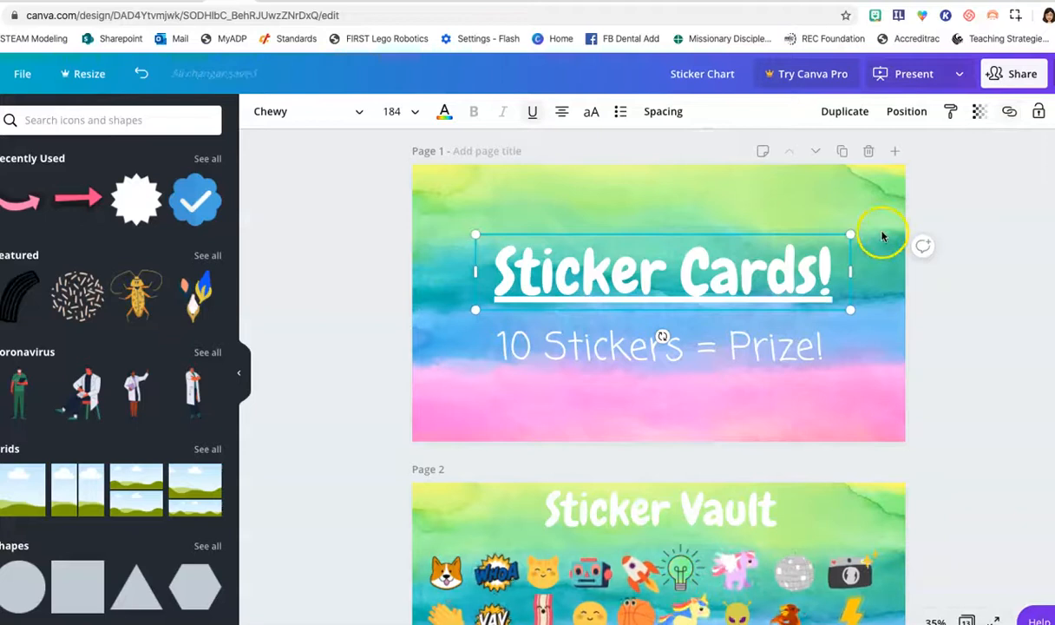
# Look over the Sticker Vault on page 2 and the clapping-hands sticker on the first student's card on page 3
pyautogui.scroll(-5, 781, 282)
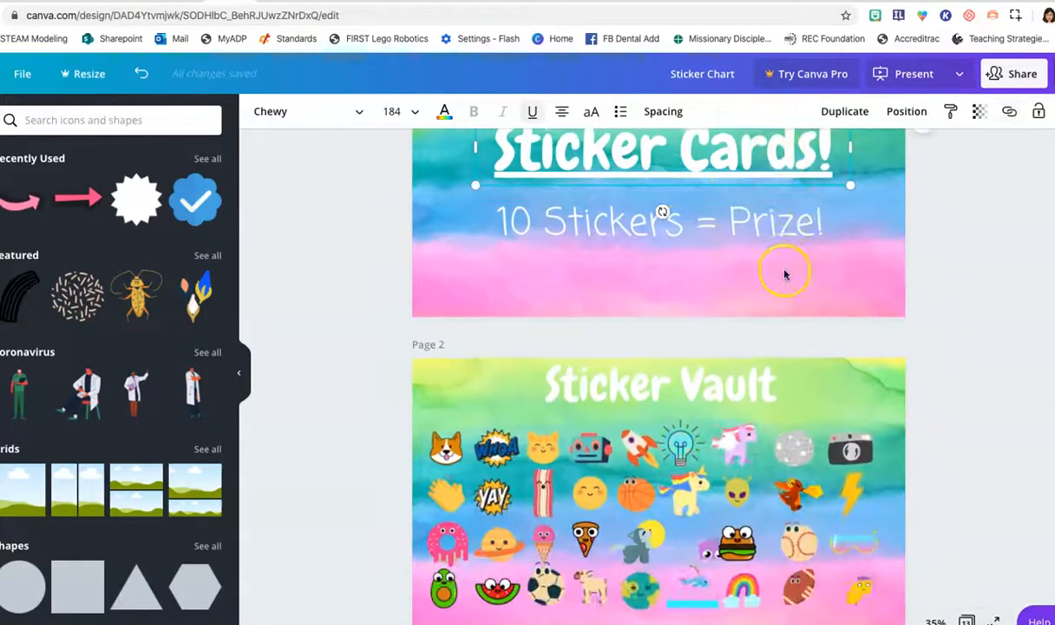
pyautogui.scroll(-5, 833, 278)
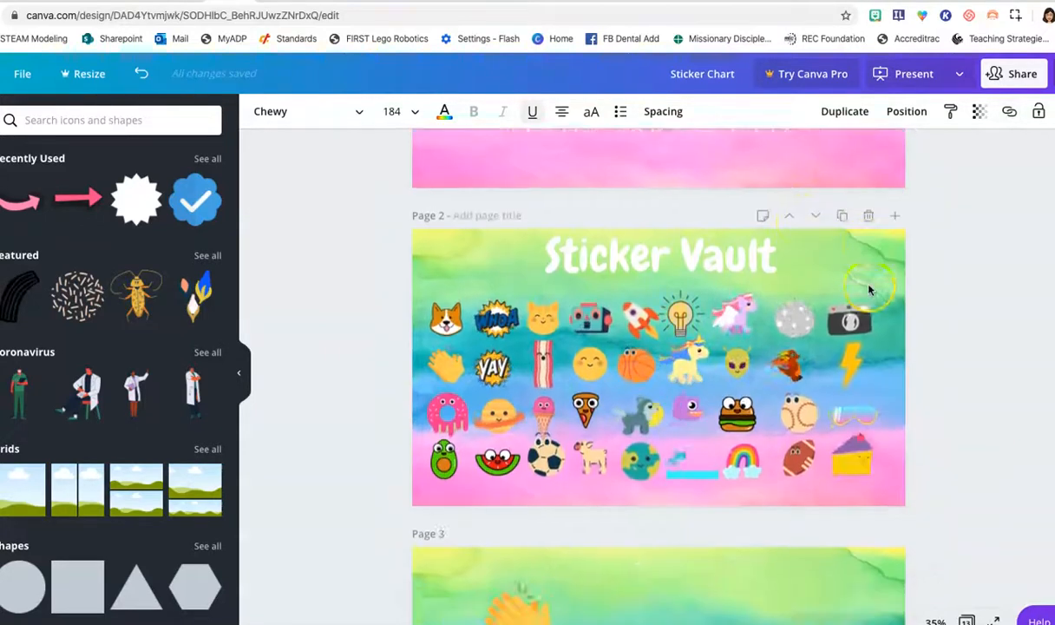
pyautogui.scroll(2, 781, 348)
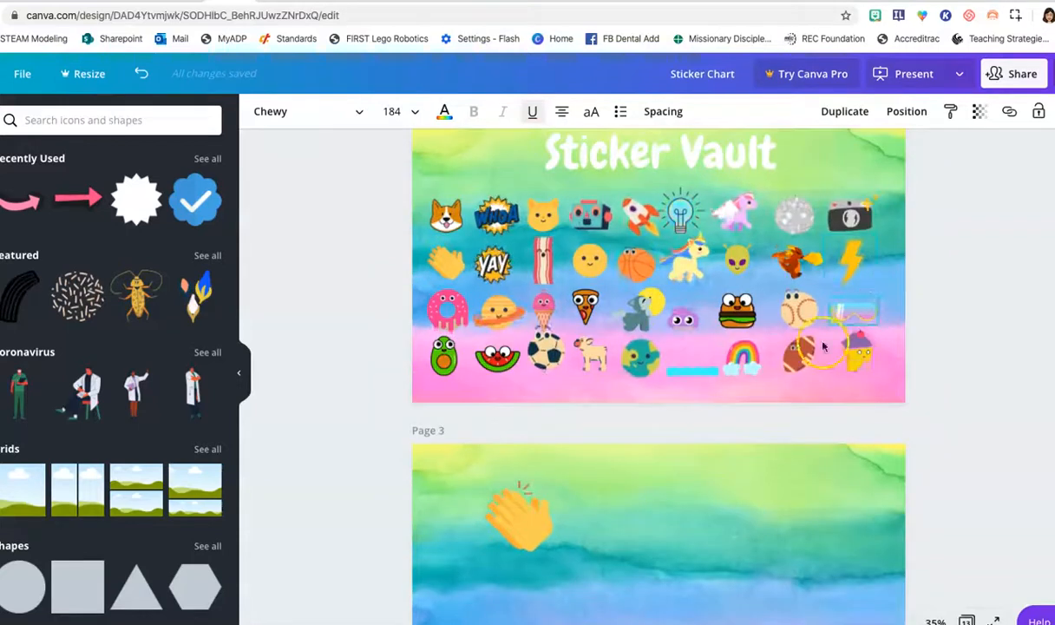
pyautogui.click(671, 528)
pyautogui.scroll(-3, 671, 528)
pyautogui.click(522, 373)
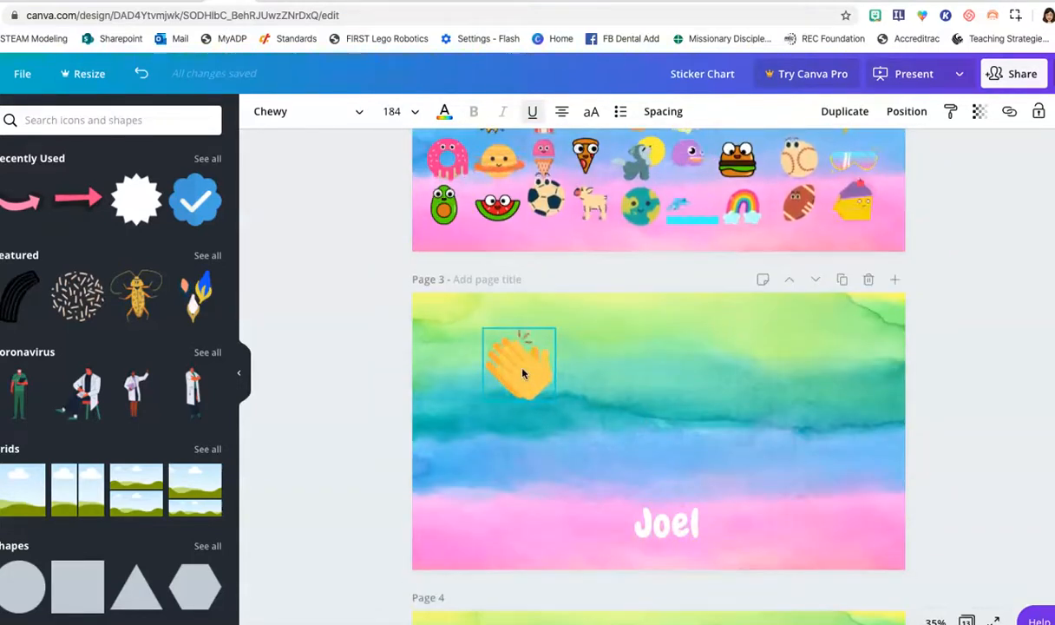
pyautogui.click(577, 396)
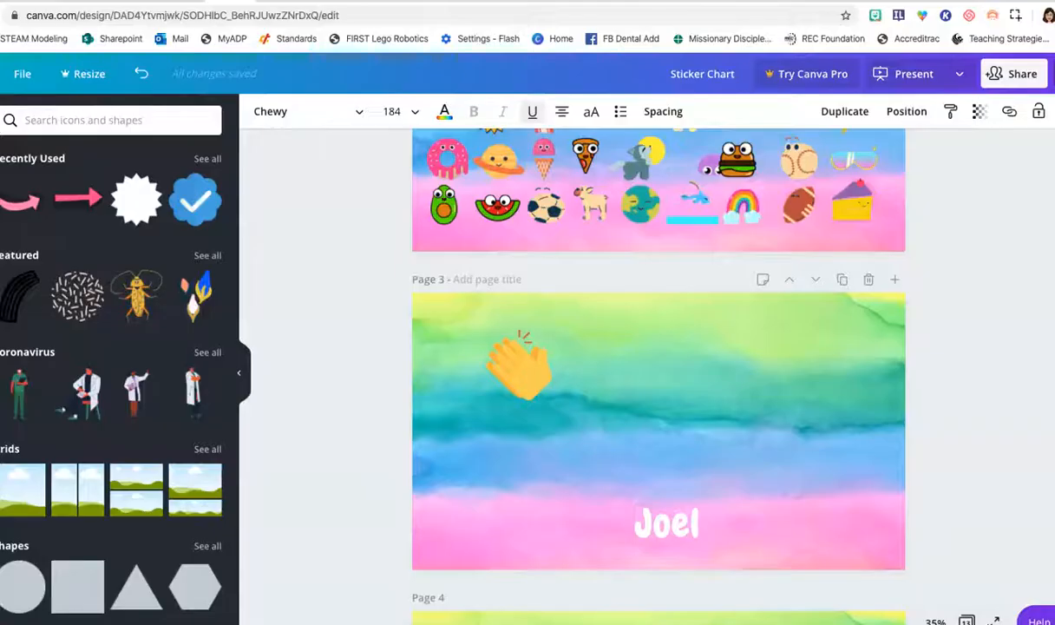
# Return to the list of all designs and open the "Codes for Sticker Chart" design
pyautogui.click(2, 74)
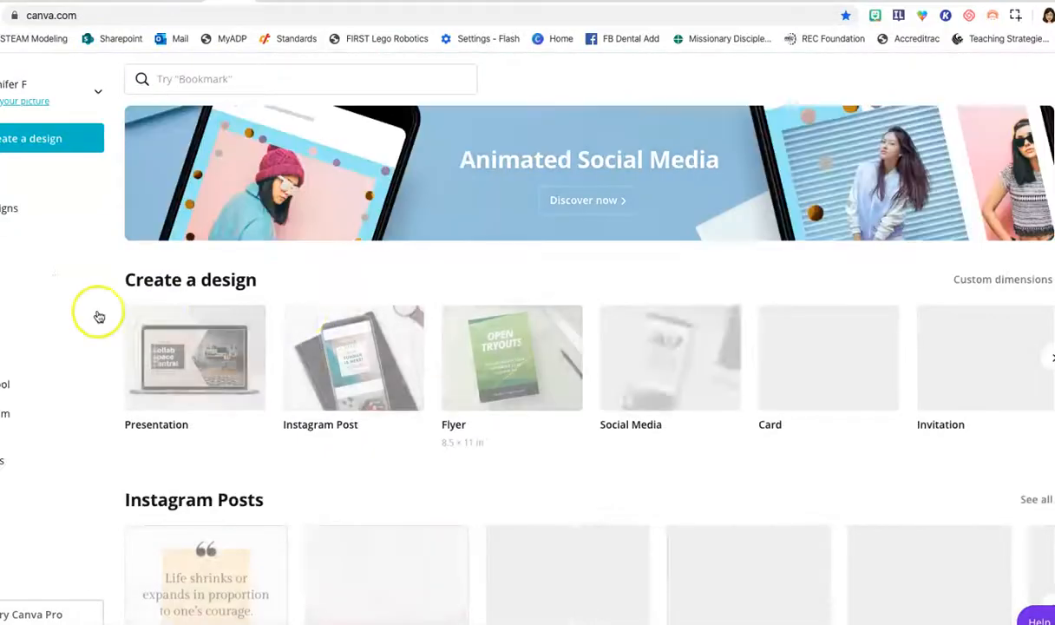
pyautogui.click(40, 211)
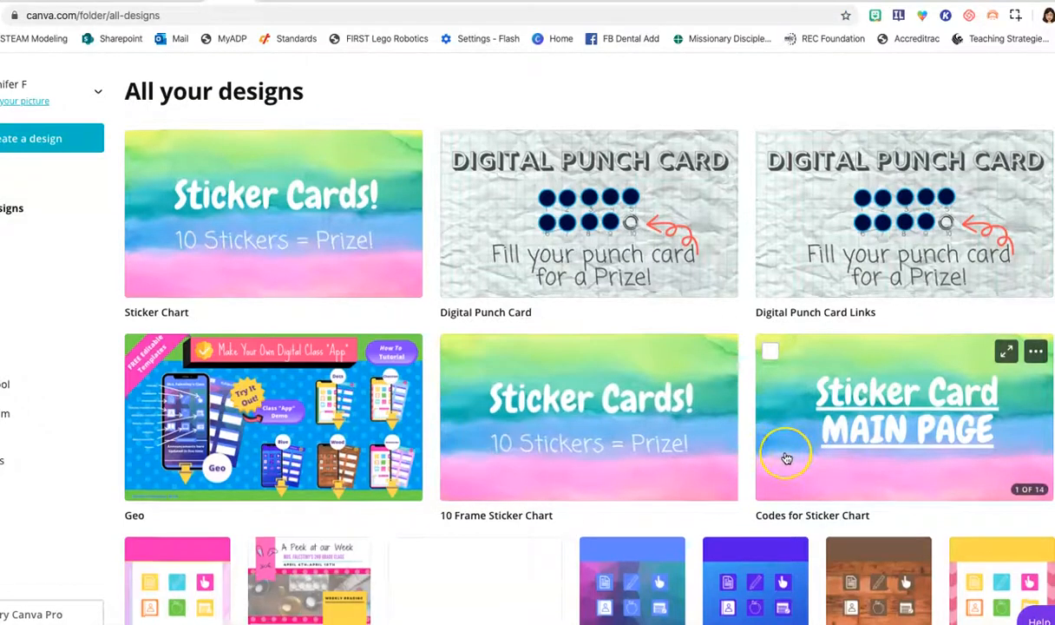
pyautogui.scroll(-1, 785, 451)
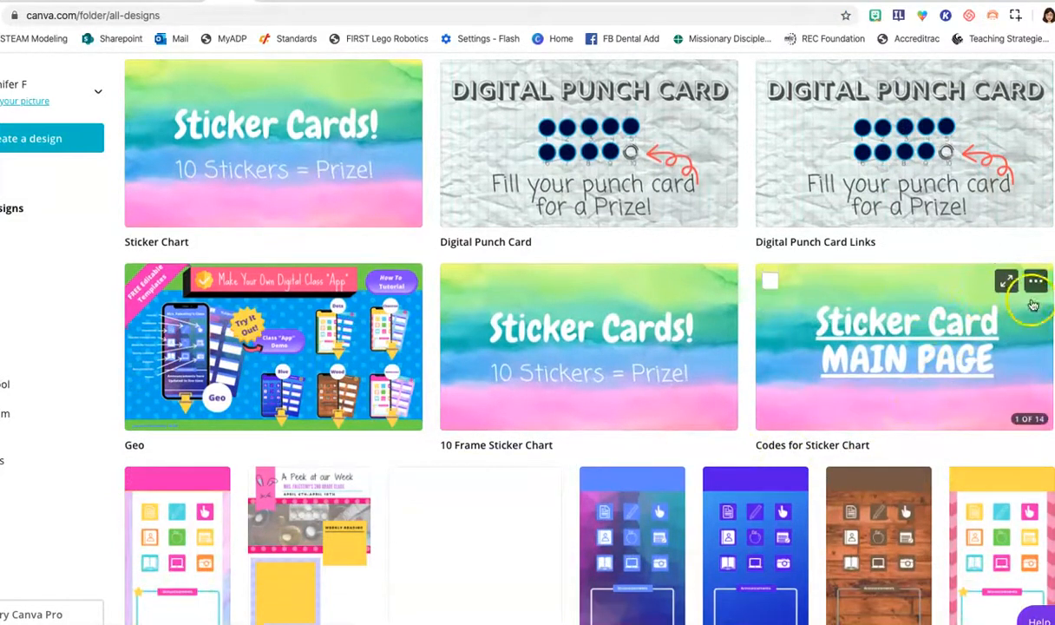
pyautogui.scroll(1, 989, 260)
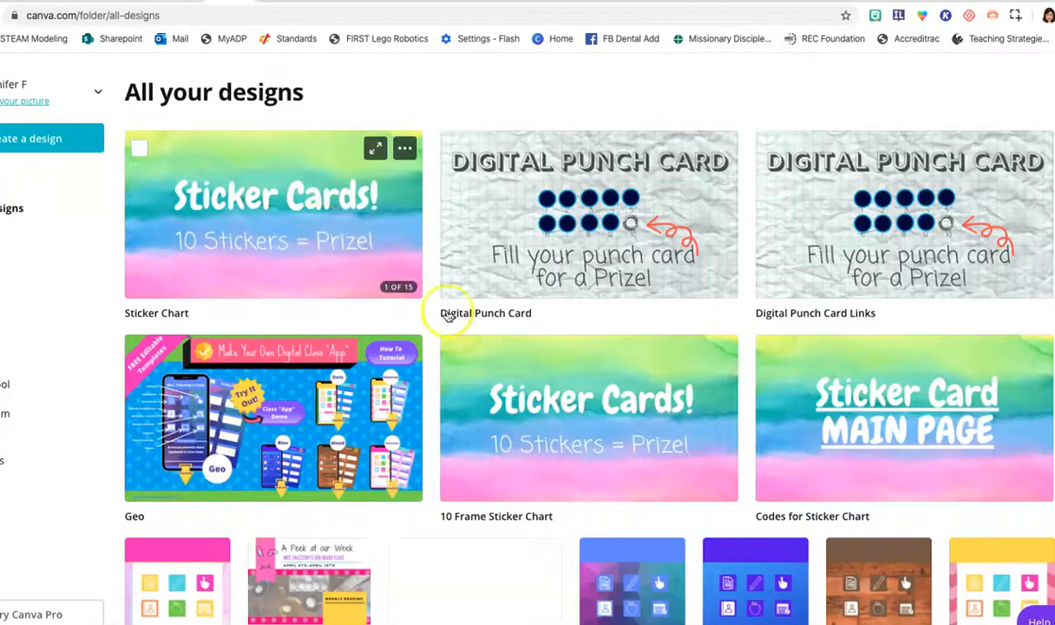
pyautogui.click(816, 427)
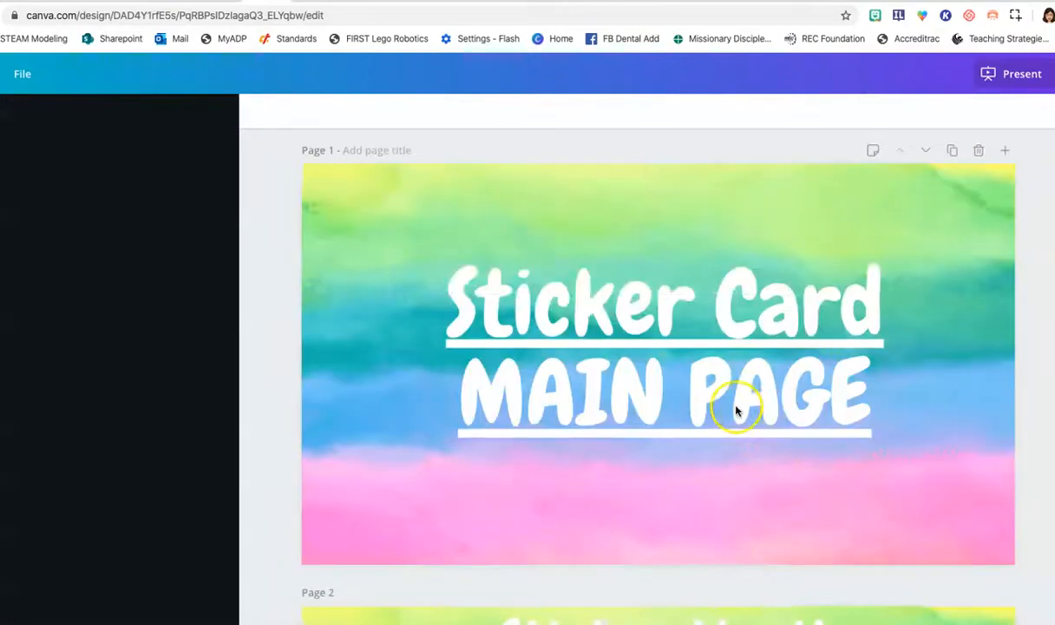
# Delete page 3, the "Click HERE" trophy page that carries no student name
pyautogui.scroll(-3, 737, 415)
pyautogui.scroll(-10, 726, 404)
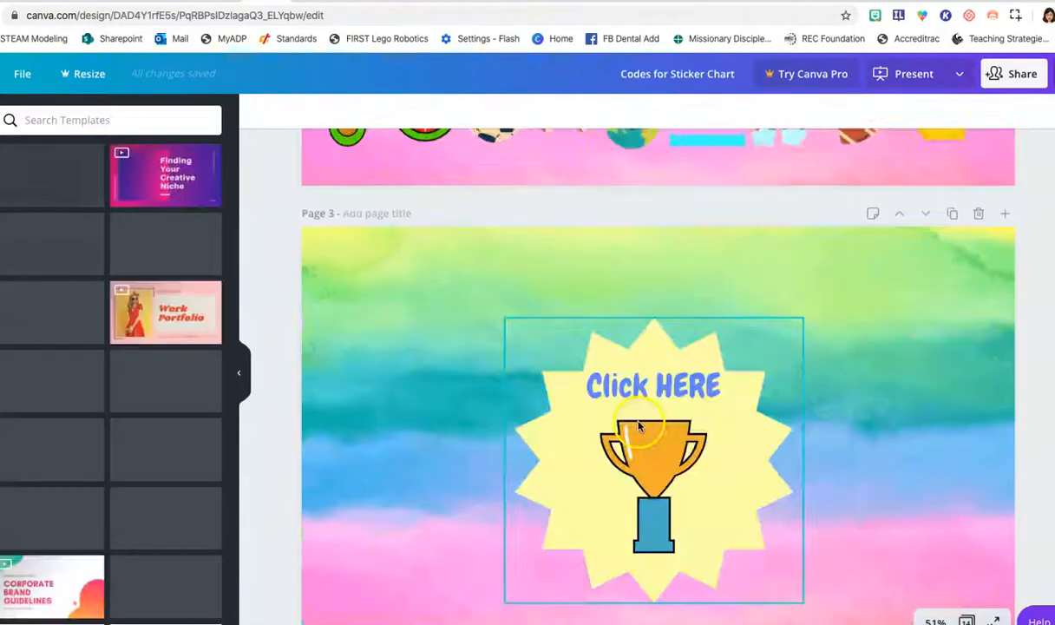
pyautogui.scroll(2, 659, 431)
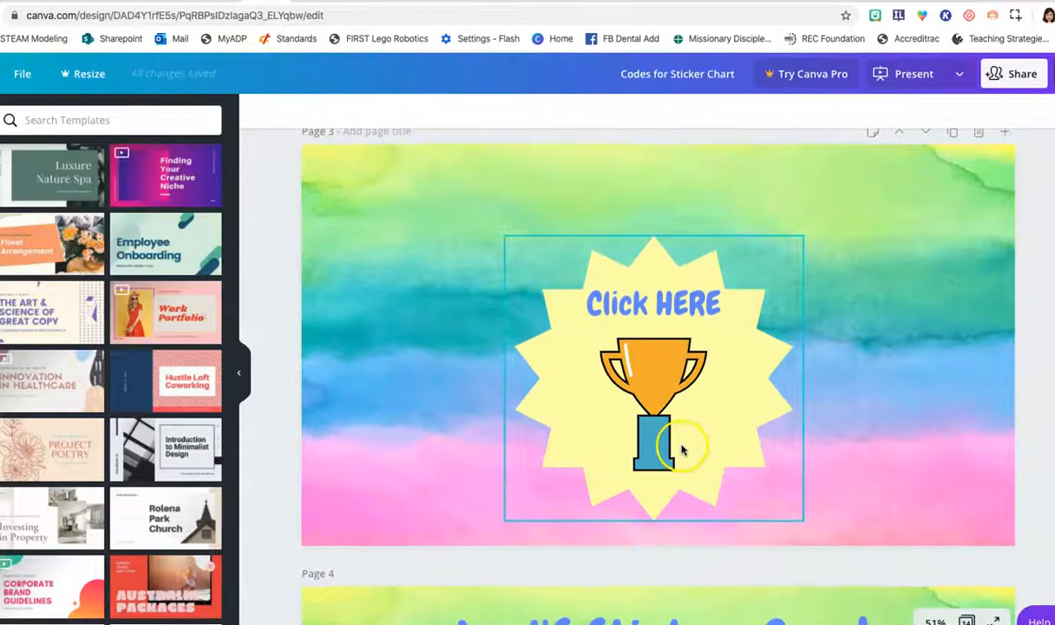
pyautogui.scroll(-2, 681, 440)
pyautogui.scroll(-2, 685, 446)
pyautogui.scroll(5, 700, 447)
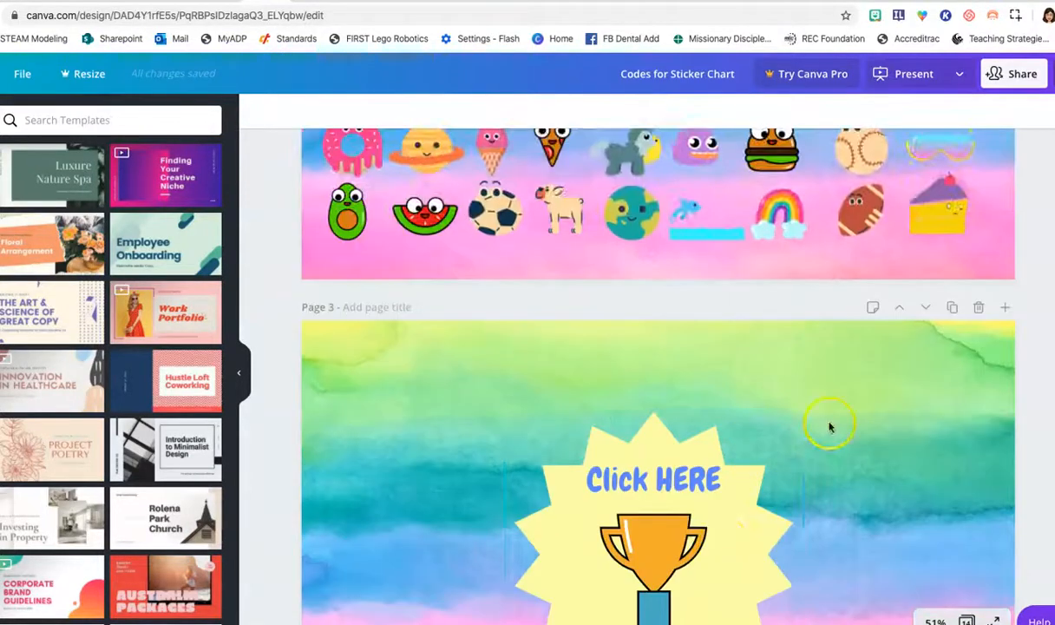
pyautogui.click(979, 310)
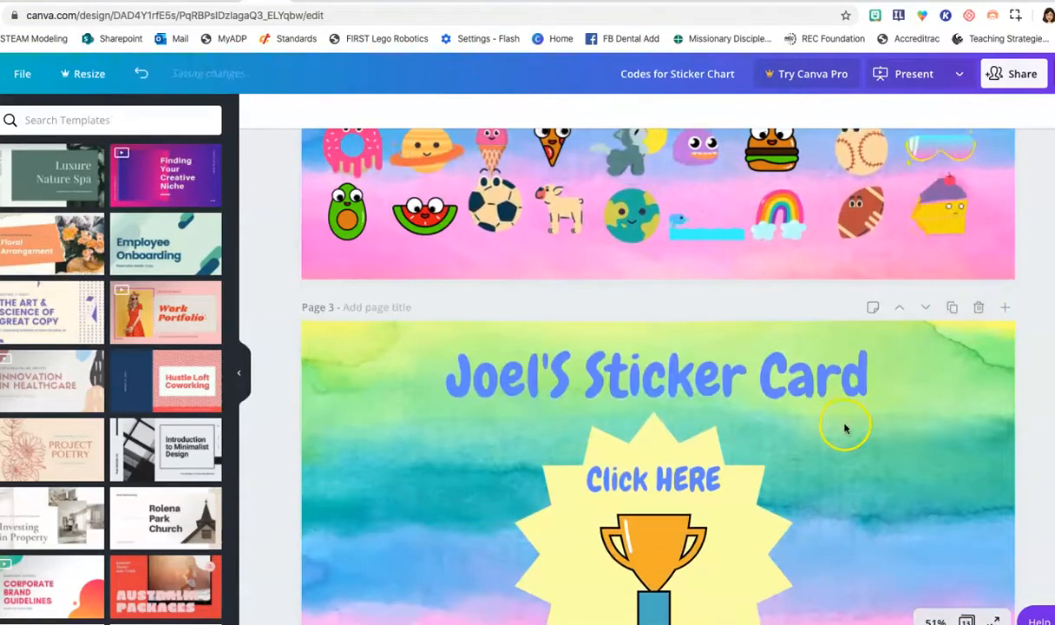
# Link the "Click HERE" trophy badge on page 3 to the shared view's web address ending in #3
pyautogui.scroll(-1, 781, 425)
pyautogui.click(736, 427)
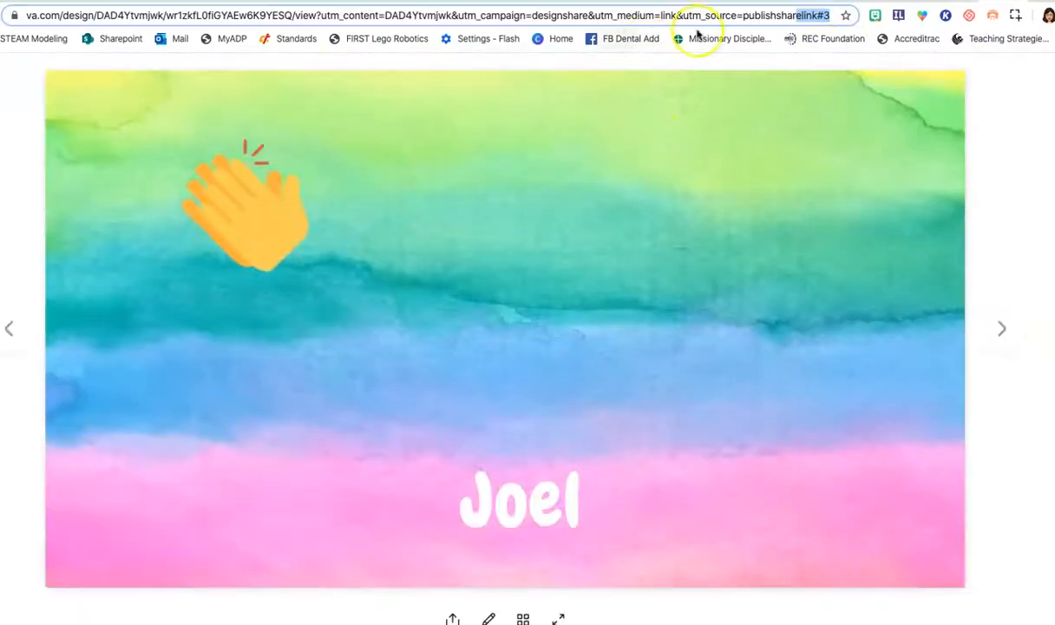
pyautogui.click(832, 16)
pyautogui.press('Return')
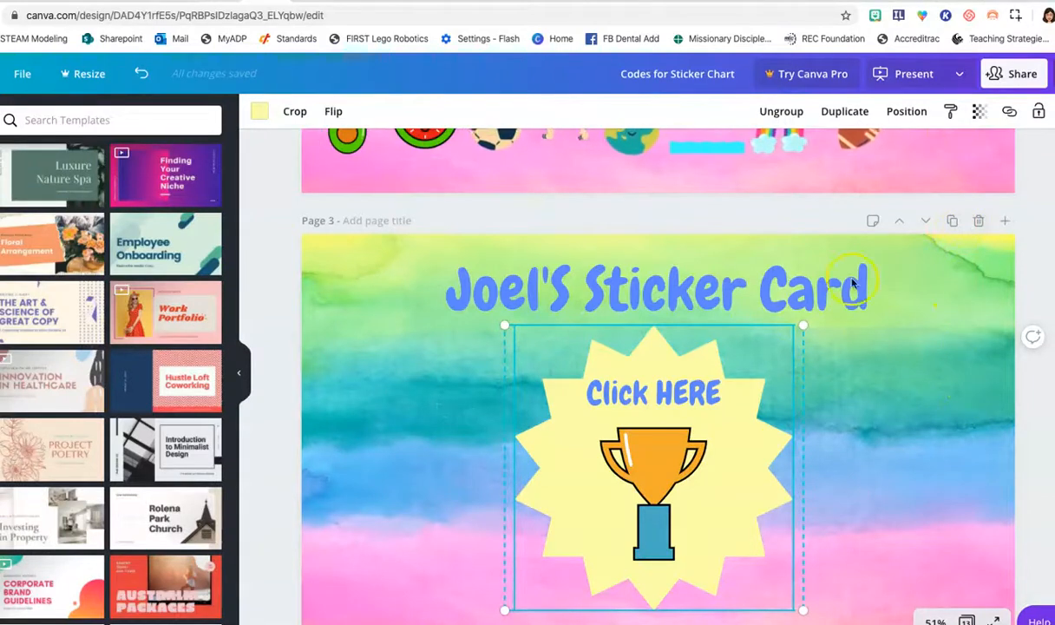
pyautogui.click(874, 434)
pyautogui.click(751, 432)
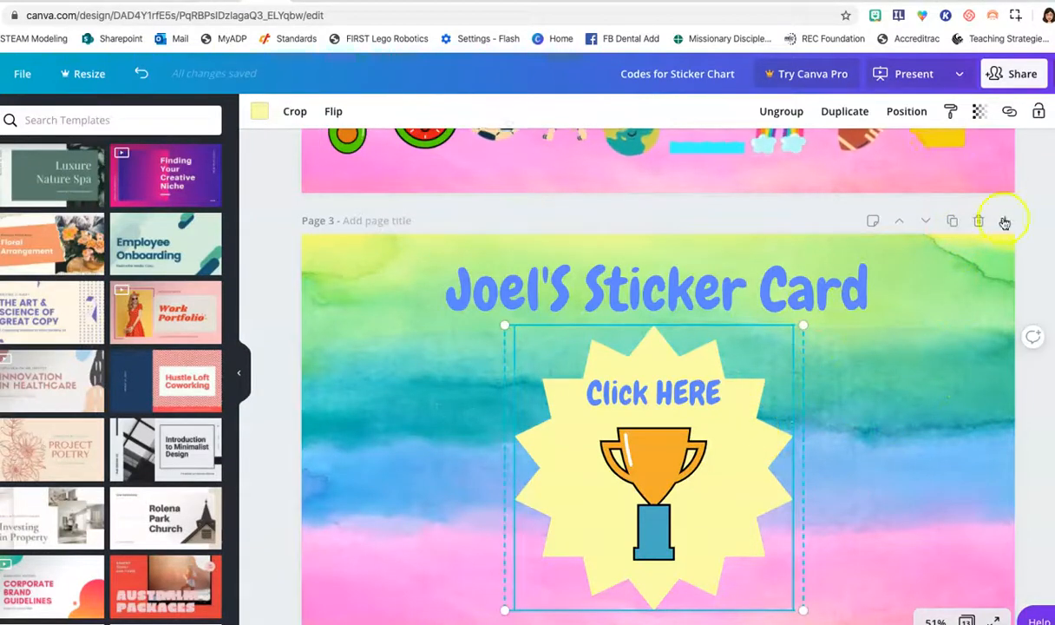
pyautogui.click(1009, 111)
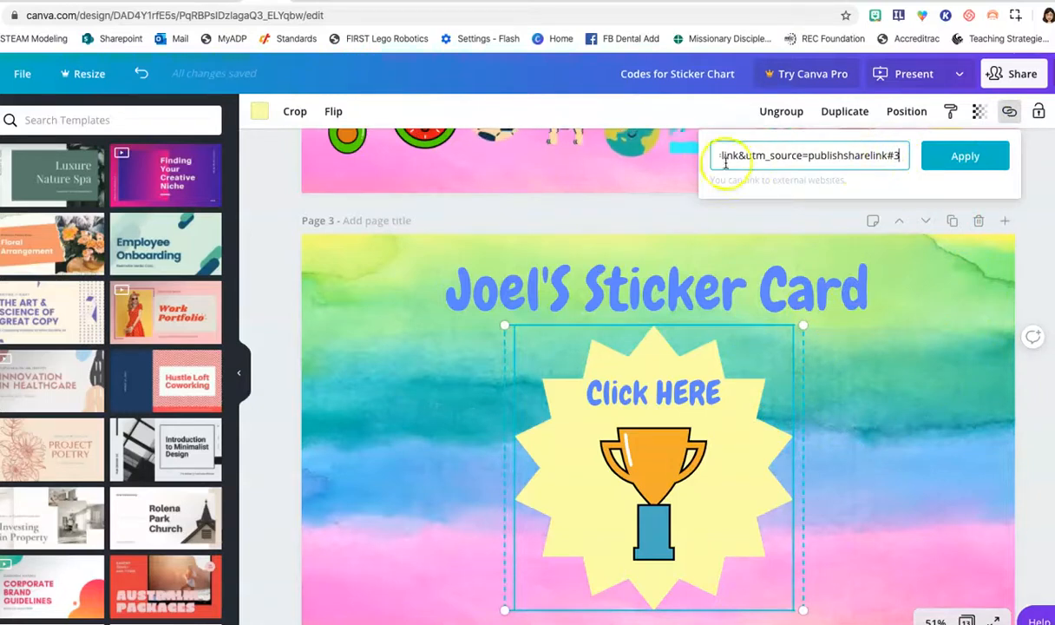
pyautogui.moveTo(900, 155); pyautogui.dragTo(791, 149)
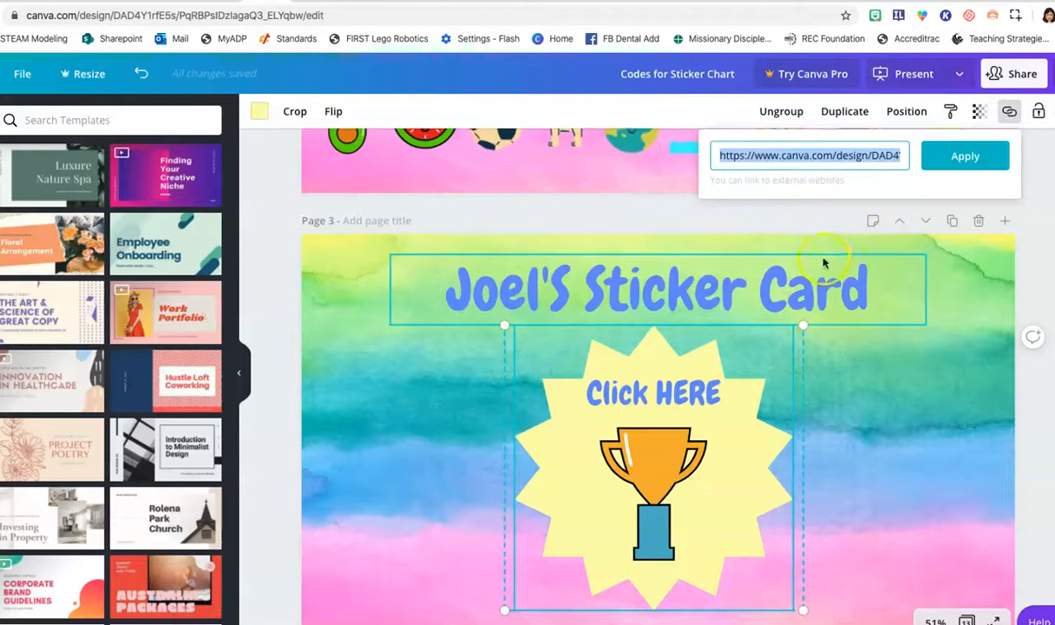
pyautogui.click(961, 159)
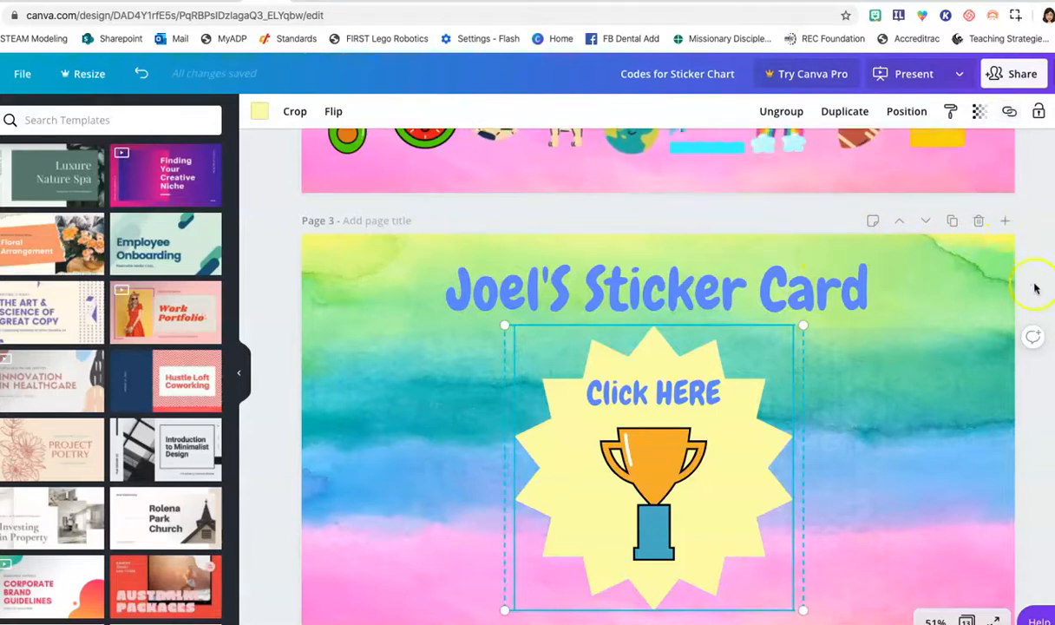
# Link the "Click HERE" trophy badge on page 4 to the same share link with its ending changed to #4
pyautogui.scroll(-5, 966, 323)
pyautogui.click(751, 503)
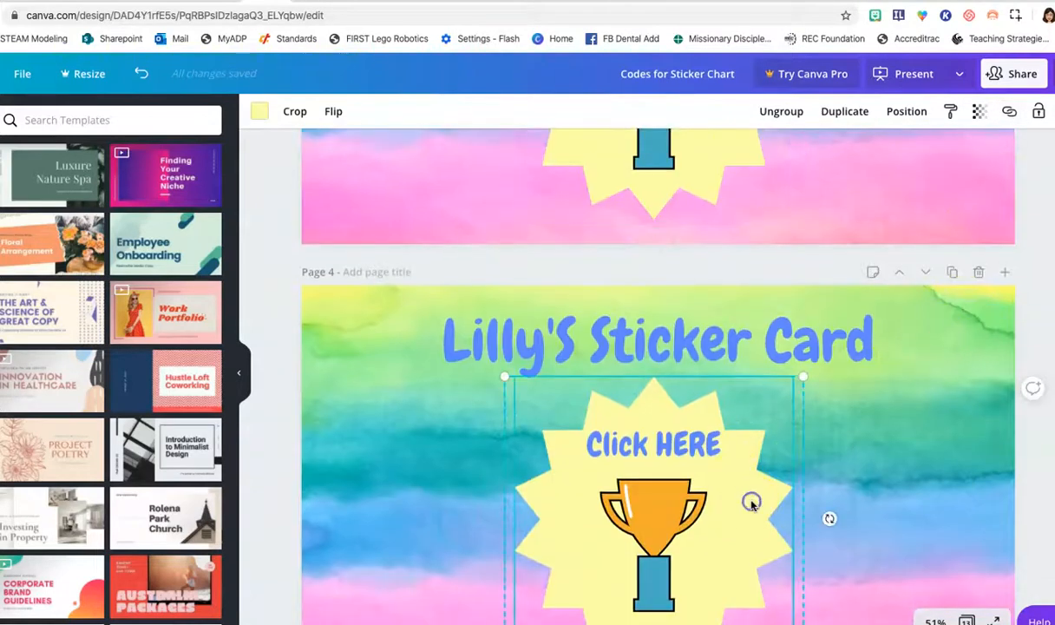
pyautogui.click(1010, 115)
pyautogui.moveTo(900, 155); pyautogui.dragTo(646, 134)
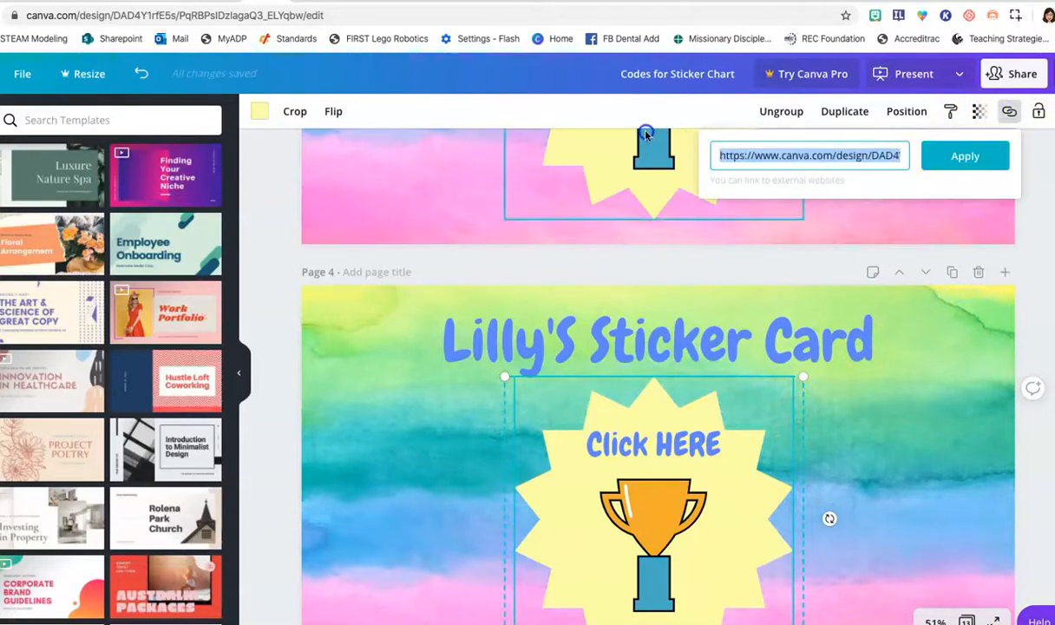
pyautogui.press('super+v')
pyautogui.press('BackSpace')
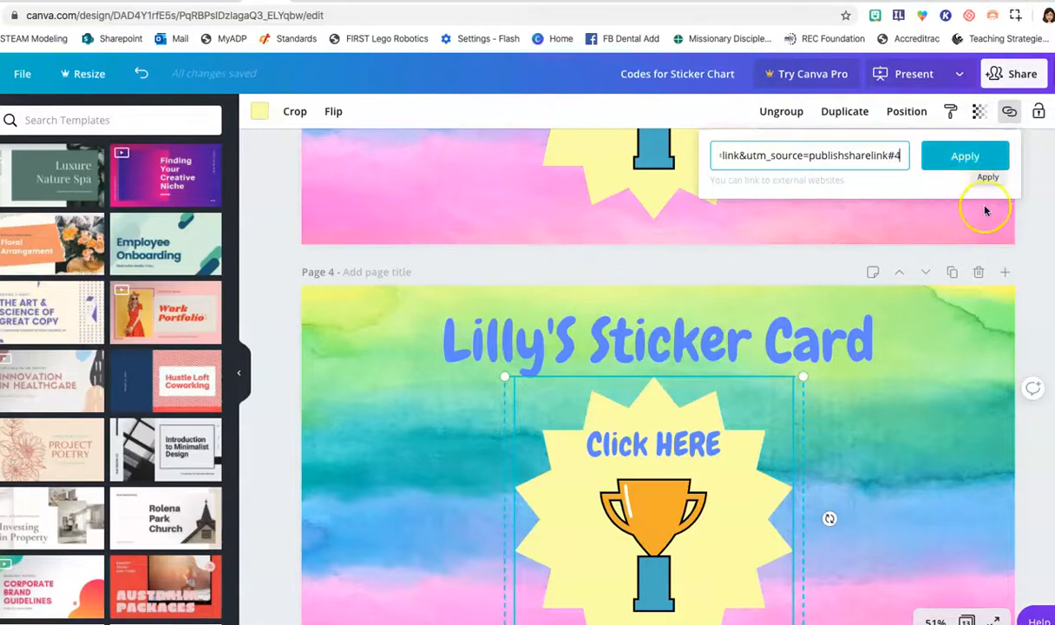
pyautogui.click(965, 156)
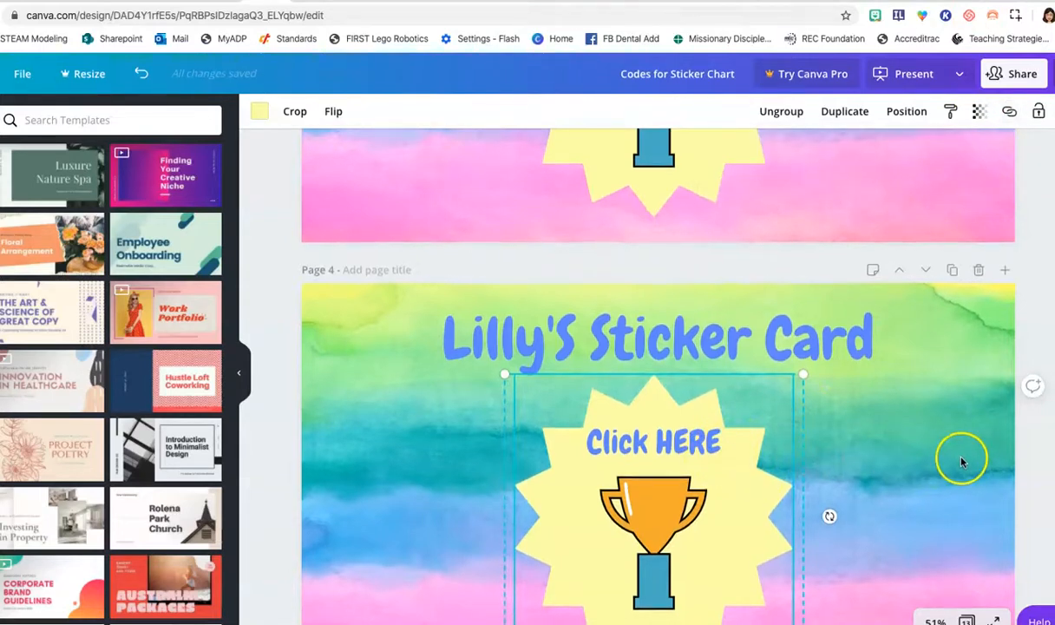
# Download all pages of the Codes for Sticker Chart design as a PDF Standard file
pyautogui.scroll(-6, 959, 455)
pyautogui.scroll(15, 962, 459)
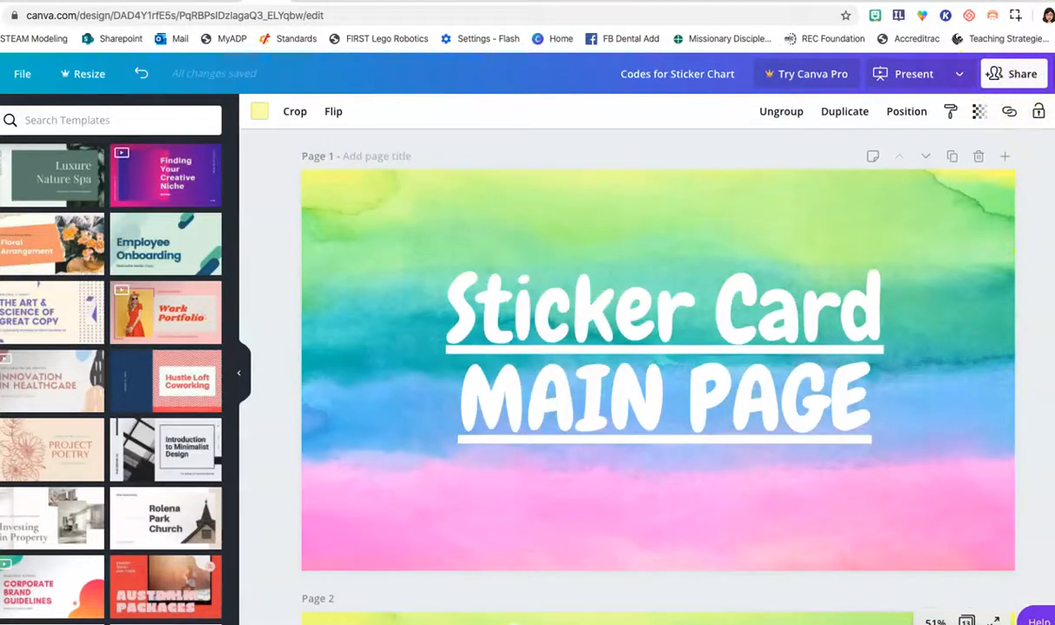
pyautogui.click(959, 74)
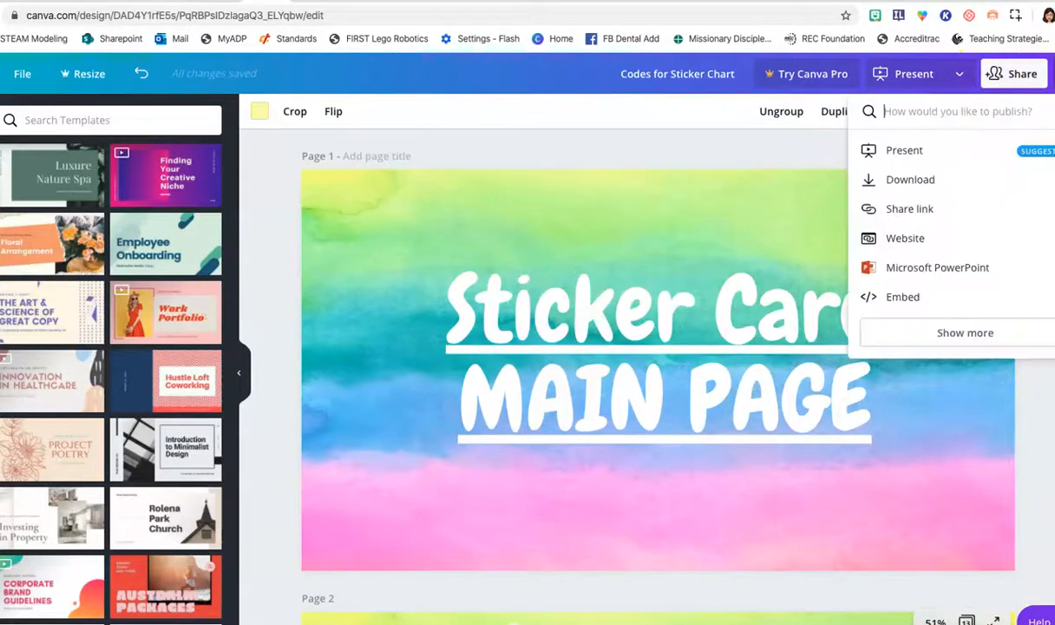
pyautogui.click(930, 183)
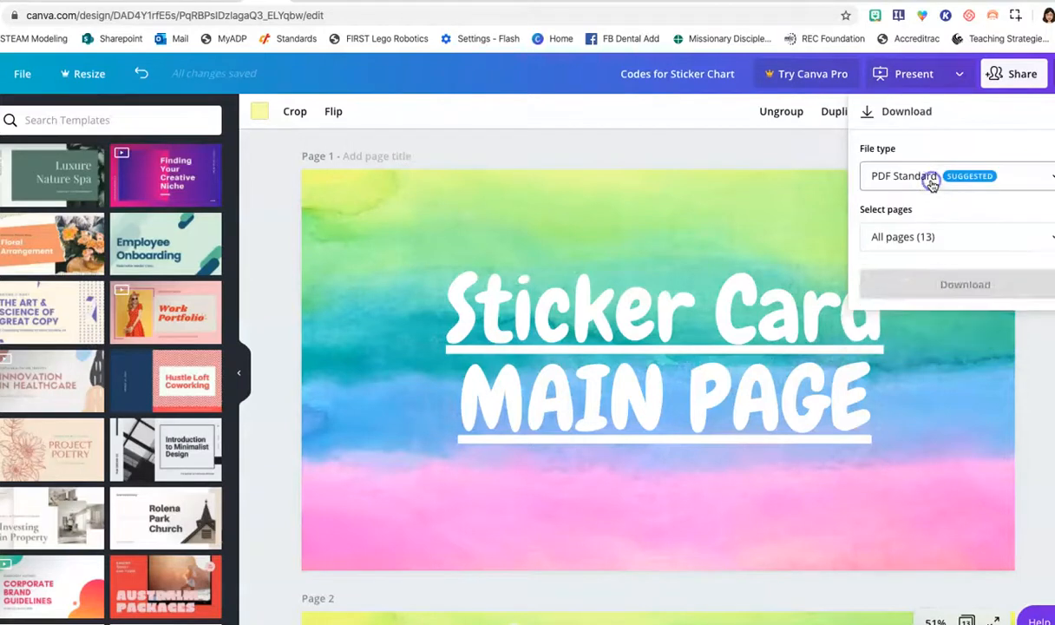
pyautogui.click(911, 235)
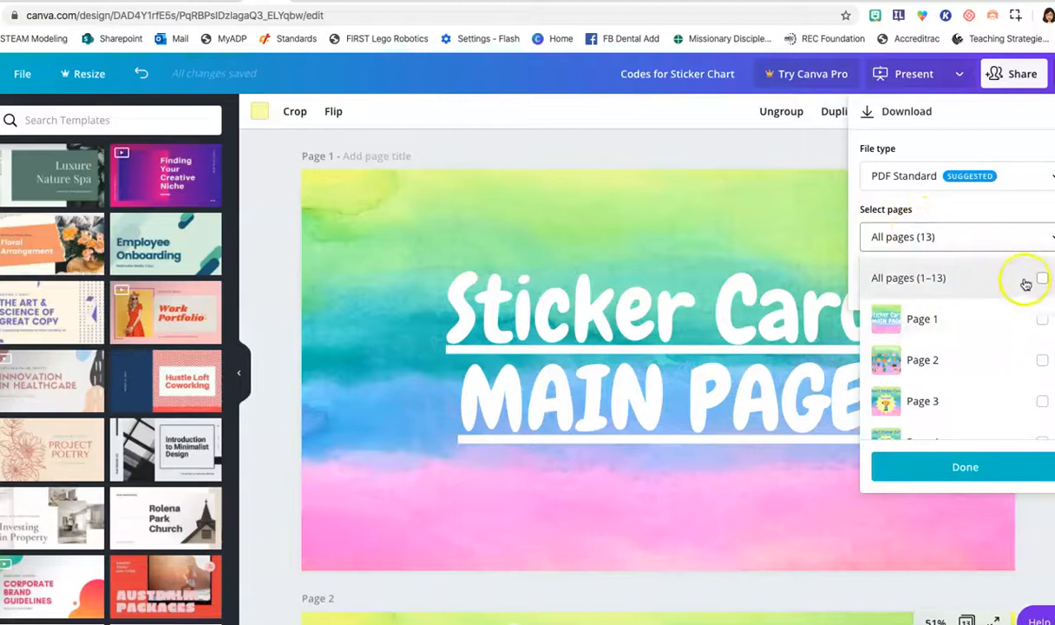
pyautogui.click(1041, 280)
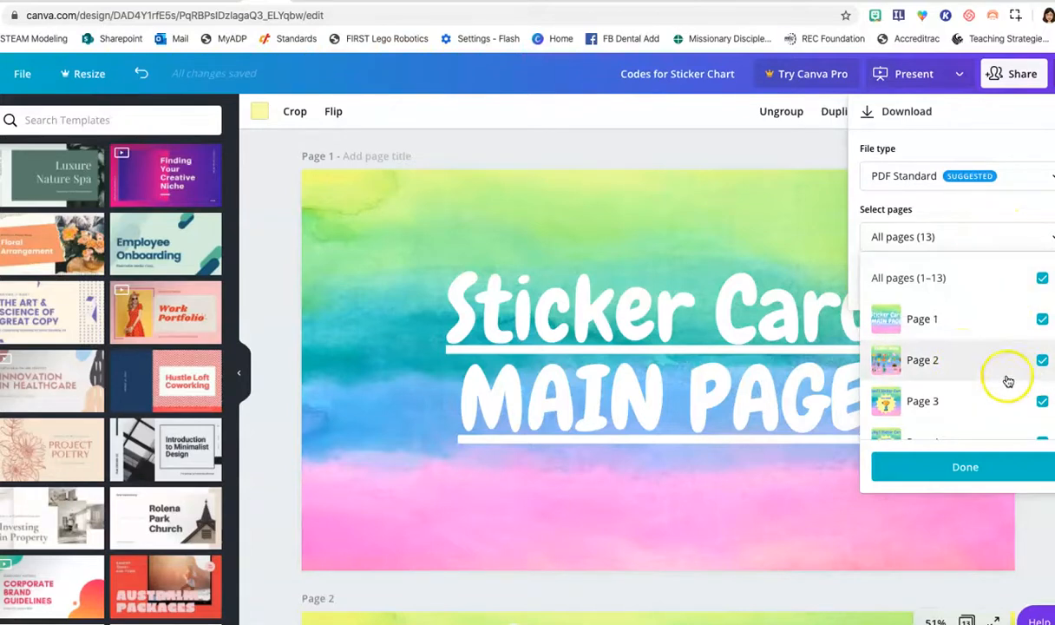
pyautogui.scroll(-3, 996, 375)
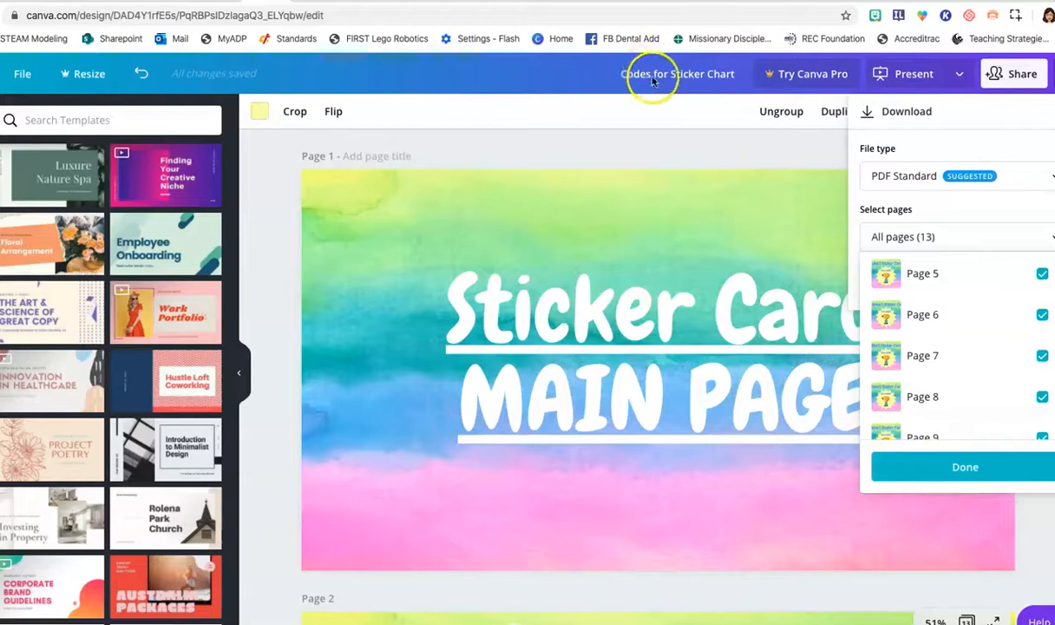
pyautogui.click(980, 469)
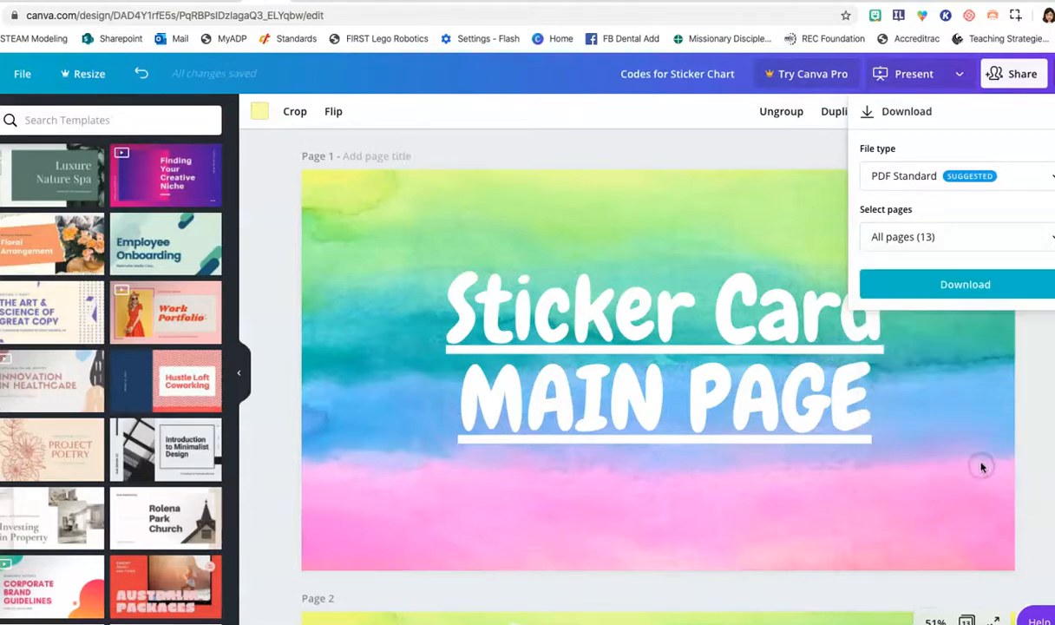
pyautogui.click(992, 282)
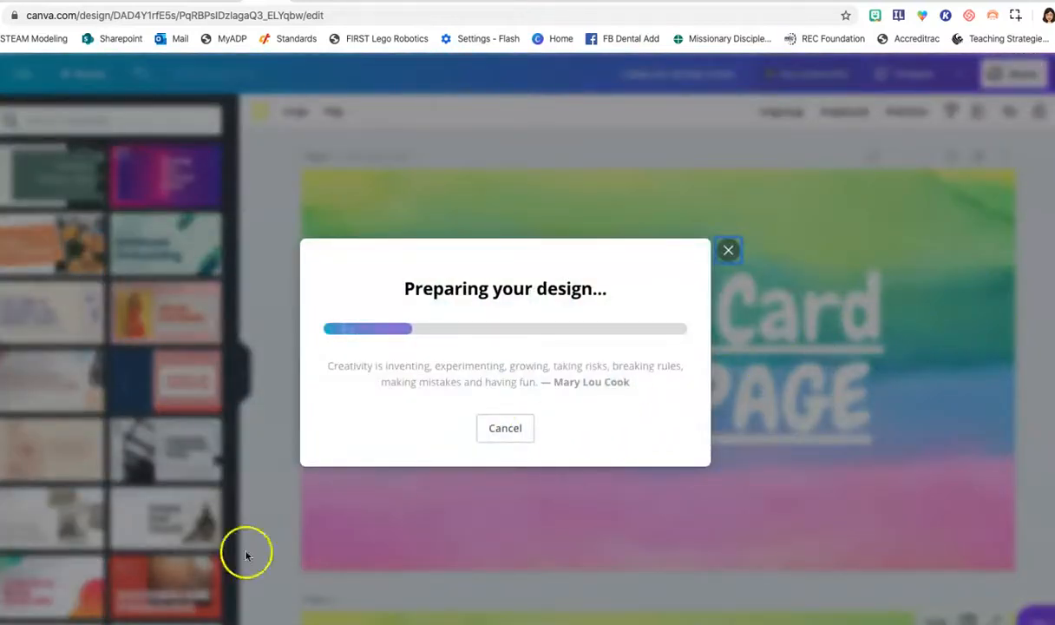
# Switch to the PDF viewer window and look through the pages of Codes for Sticker Chart.pdf
pyautogui.hotkey('ctrl', 'Up')
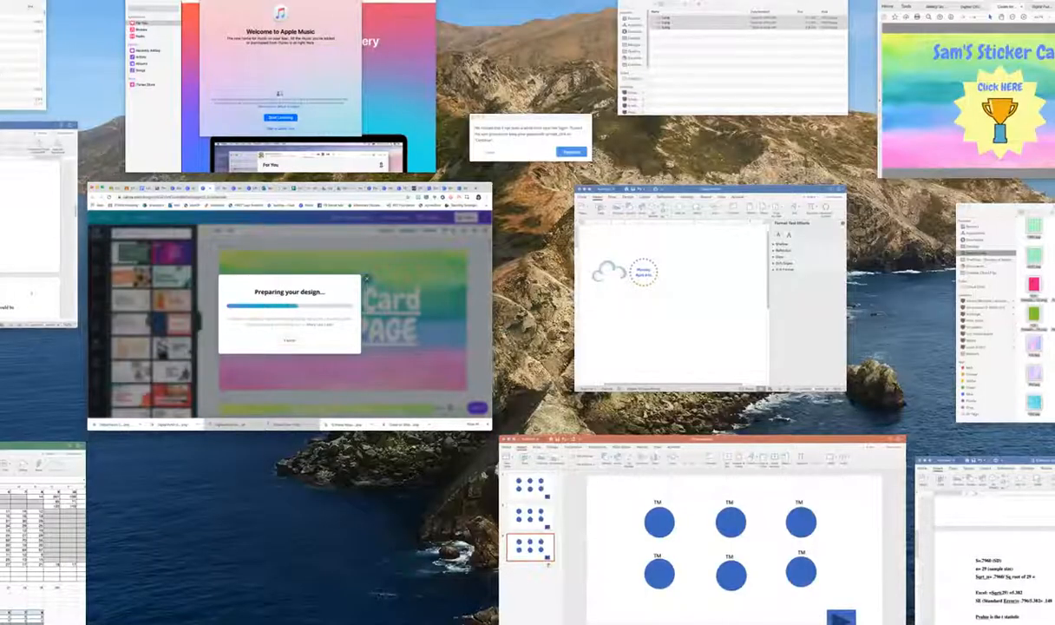
pyautogui.click(963, 104)
pyautogui.scroll(10, 605, 303)
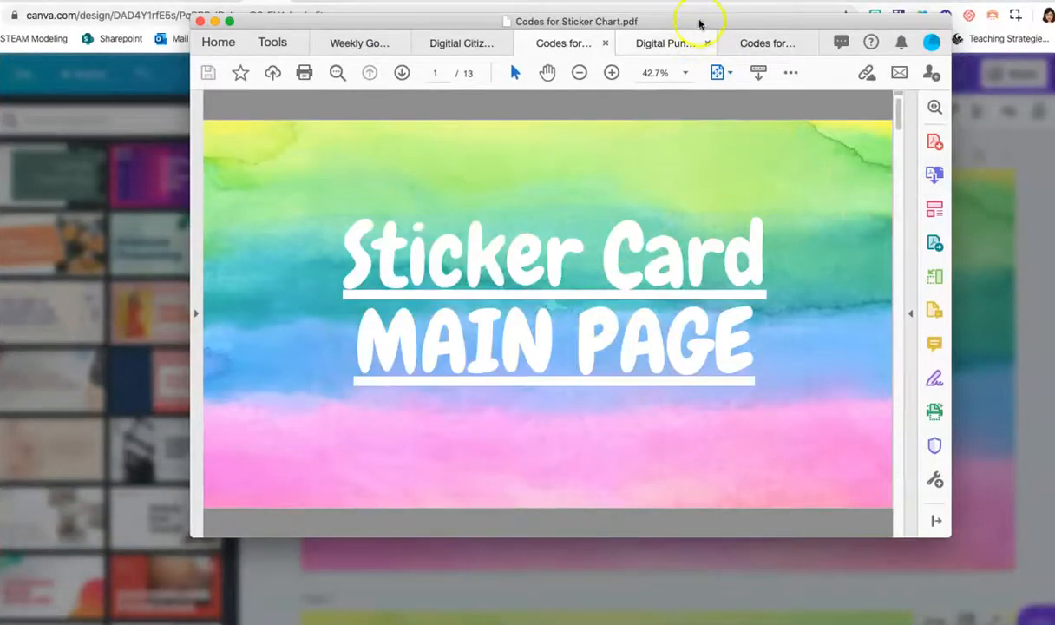
pyautogui.moveTo(700, 24); pyautogui.dragTo(656, 7)
pyautogui.scroll(-15, 656, 331)
pyautogui.scroll(12, 657, 331)
pyautogui.scroll(-7, 654, 333)
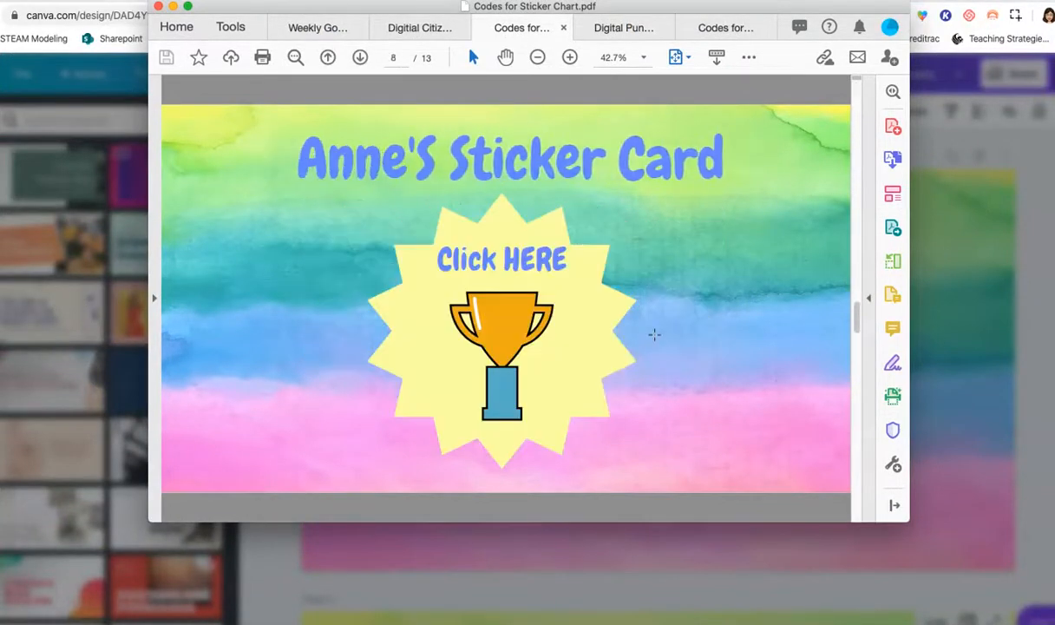
pyautogui.scroll(-2, 598, 316)
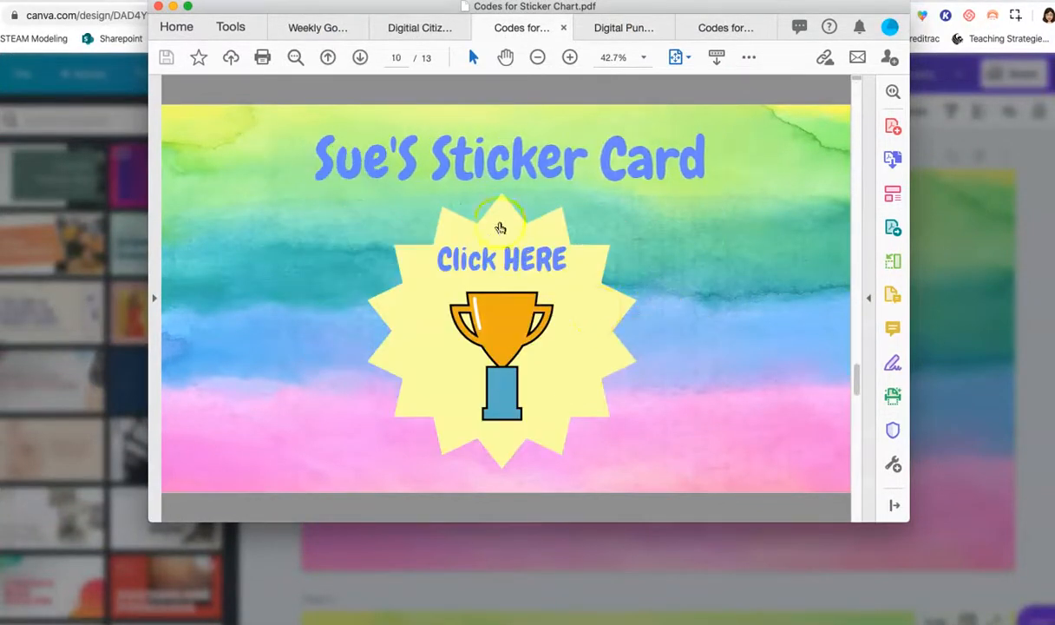
pyautogui.moveTo(317, 158); pyautogui.dragTo(763, 338)
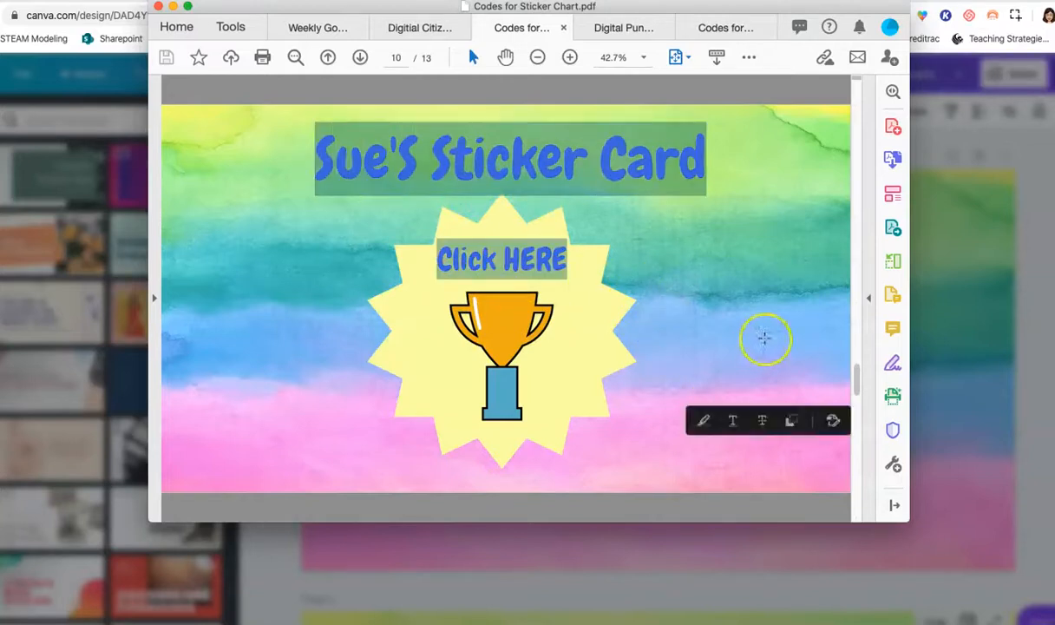
pyautogui.click(764, 338)
pyautogui.click(735, 90)
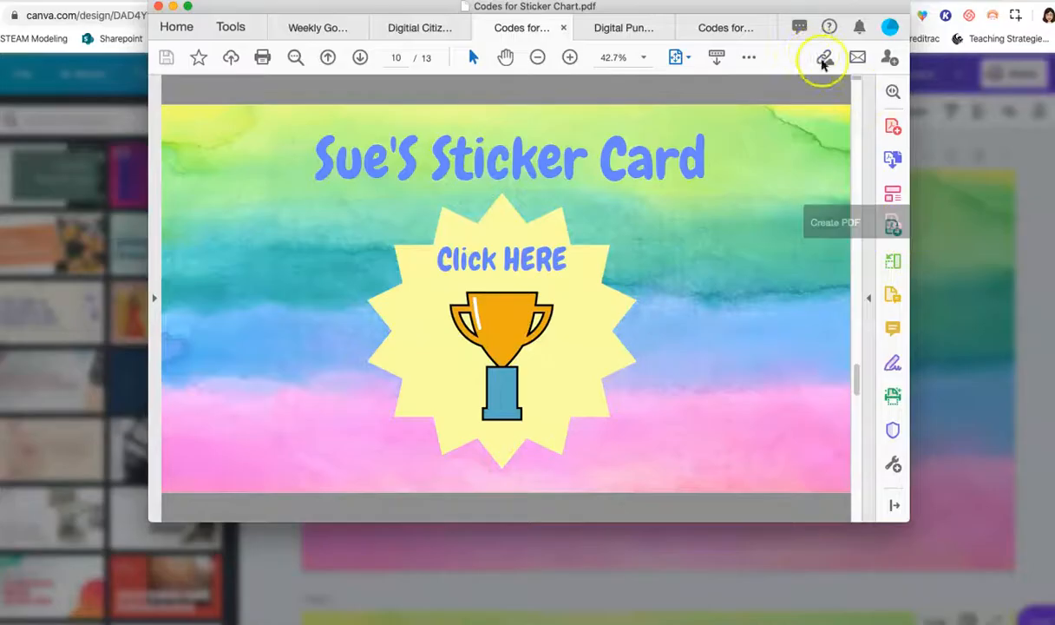
# Show all pages of Codes for Sticker Chart.pdf as thumbnails with the Organize Pages tool
pyautogui.moveTo(808, 10); pyautogui.dragTo(791, 20)
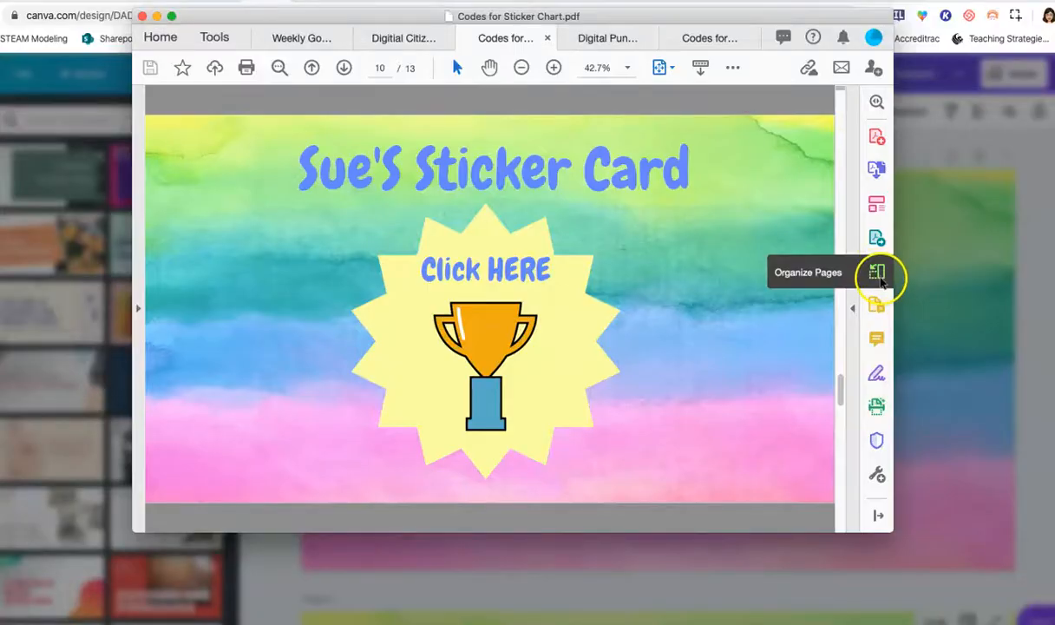
pyautogui.click(877, 274)
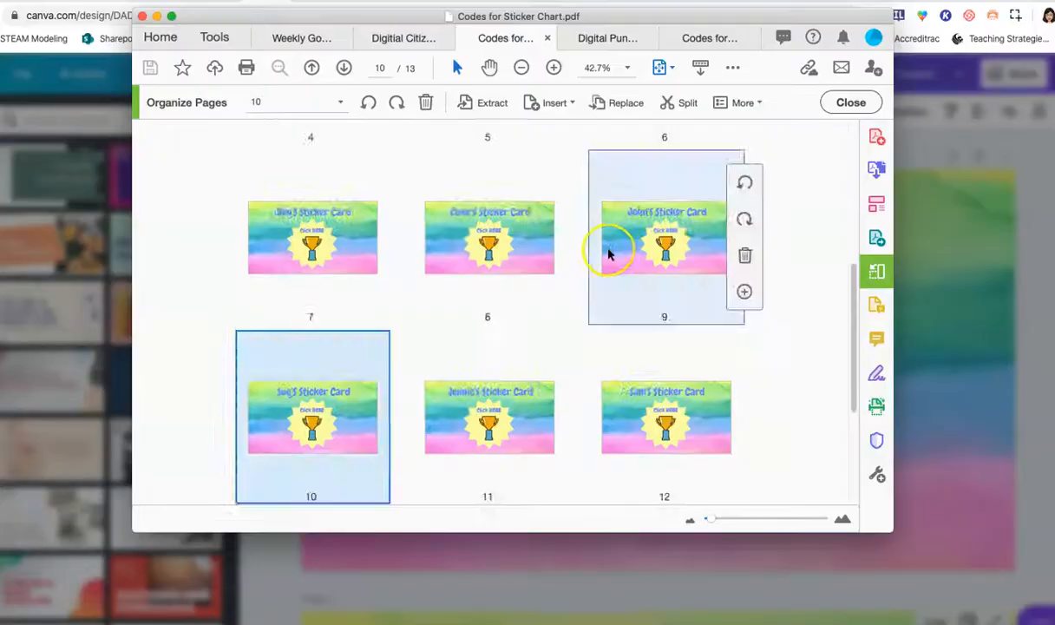
pyautogui.scroll(5, 609, 254)
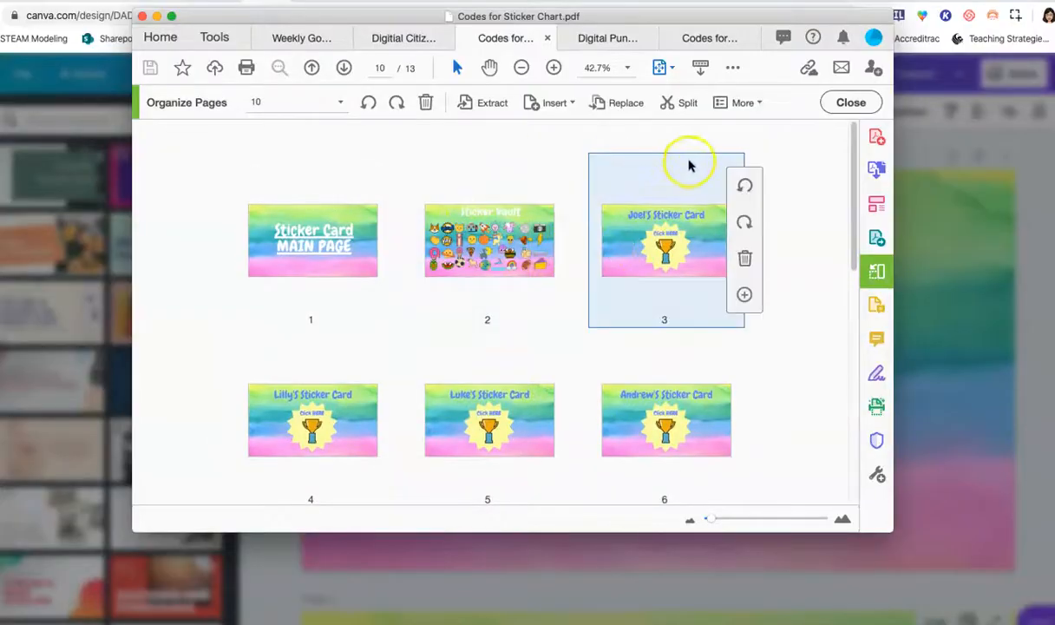
pyautogui.moveTo(389, 134); pyautogui.dragTo(734, 520)
pyautogui.click(327, 210)
pyautogui.moveTo(200, 154); pyautogui.dragTo(716, 511)
pyautogui.scroll(5, 668, 396)
pyautogui.scroll(3, 625, 388)
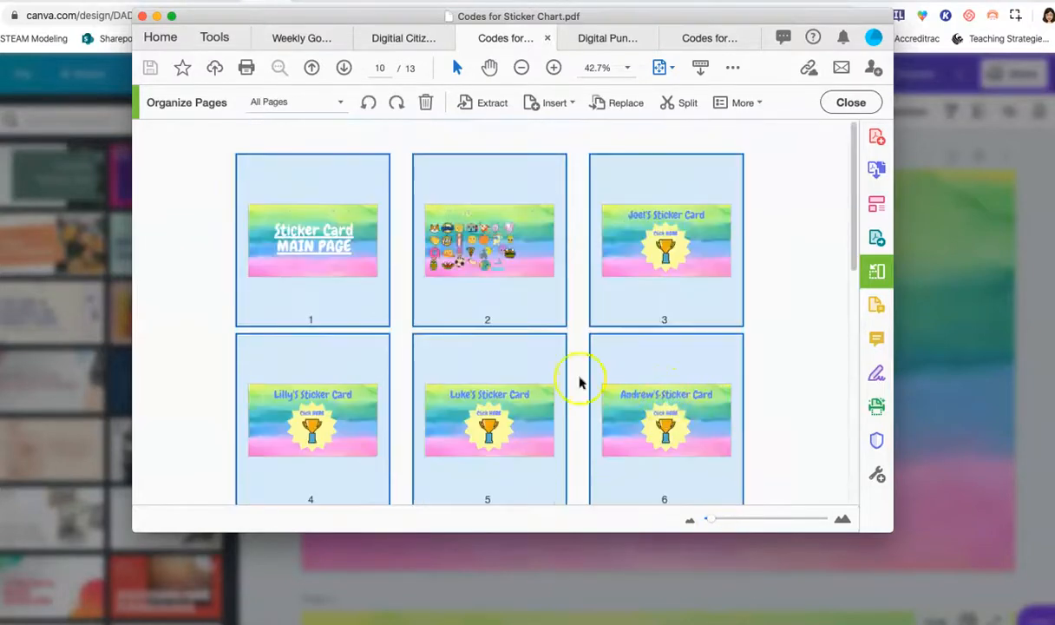
pyautogui.click(314, 254)
pyautogui.click(431, 262)
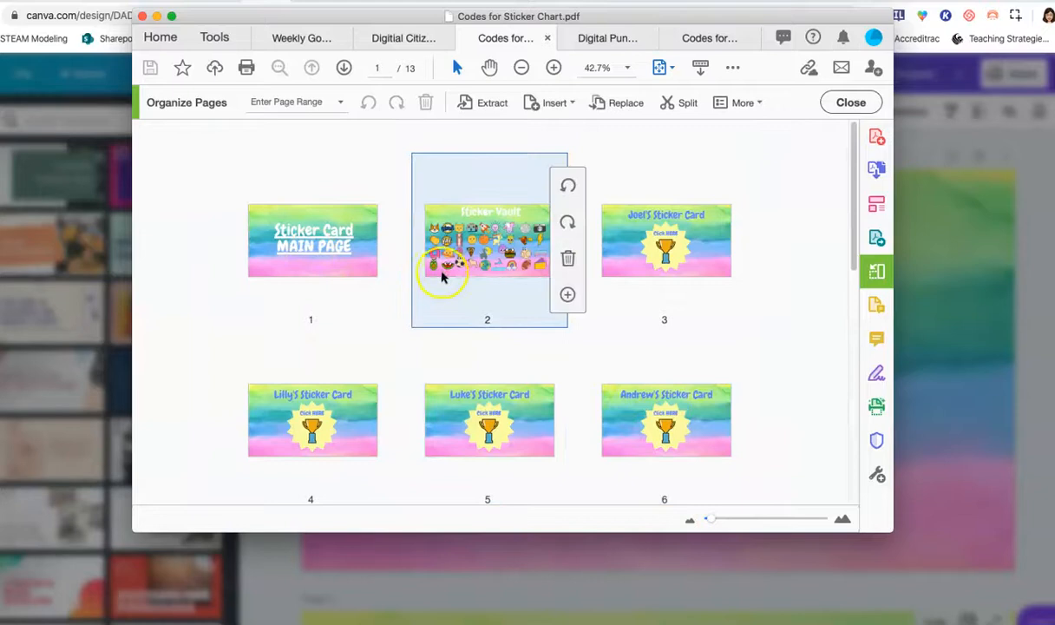
pyautogui.click(390, 214)
# Select pages 2 to 13 of the PDF and set them up for extraction as separate files
pyautogui.click(483, 202)
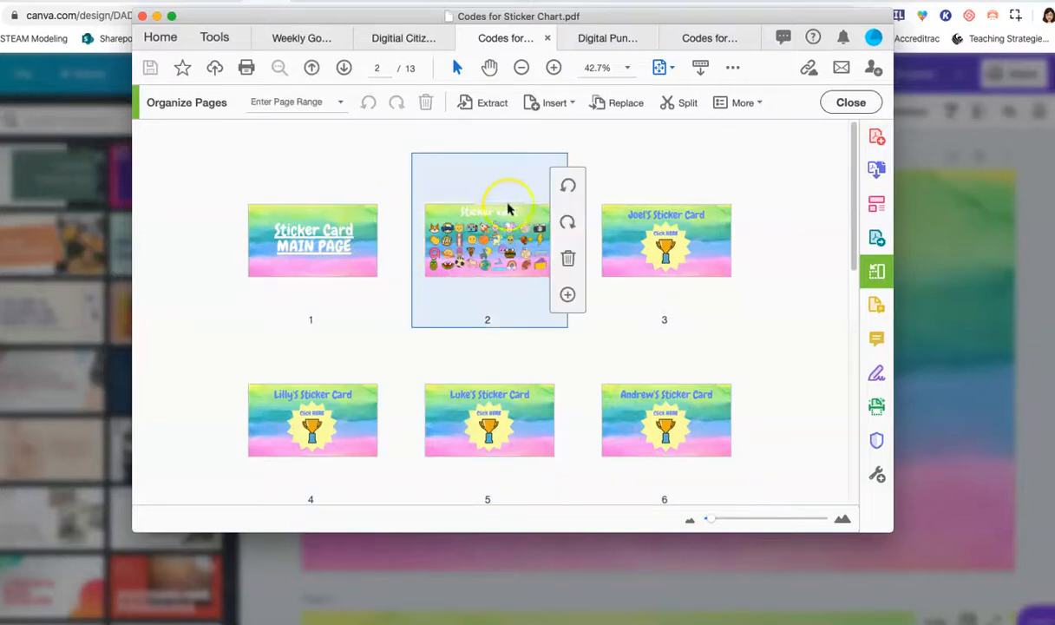
pyautogui.keyDown('shift'); pyautogui.click(638, 212); pyautogui.keyUp('shift')
pyautogui.moveTo(357, 372); pyautogui.dragTo(674, 406)
pyautogui.scroll(-5, 754, 349)
pyautogui.moveTo(397, 191); pyautogui.dragTo(419, 382)
pyautogui.scroll(5, 507, 378)
pyautogui.scroll(2, 508, 377)
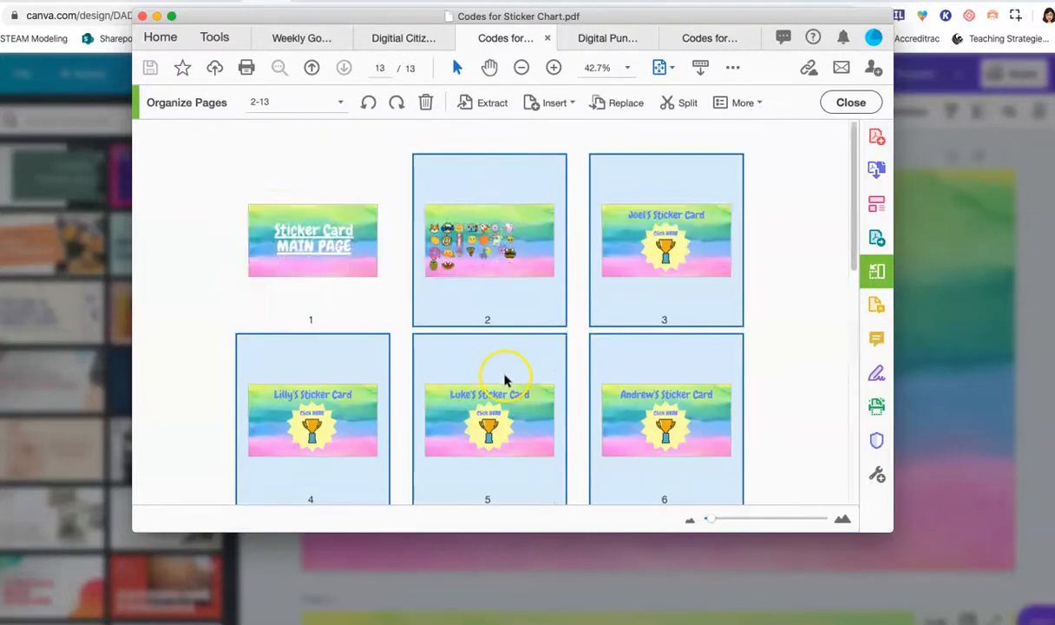
pyautogui.click(483, 104)
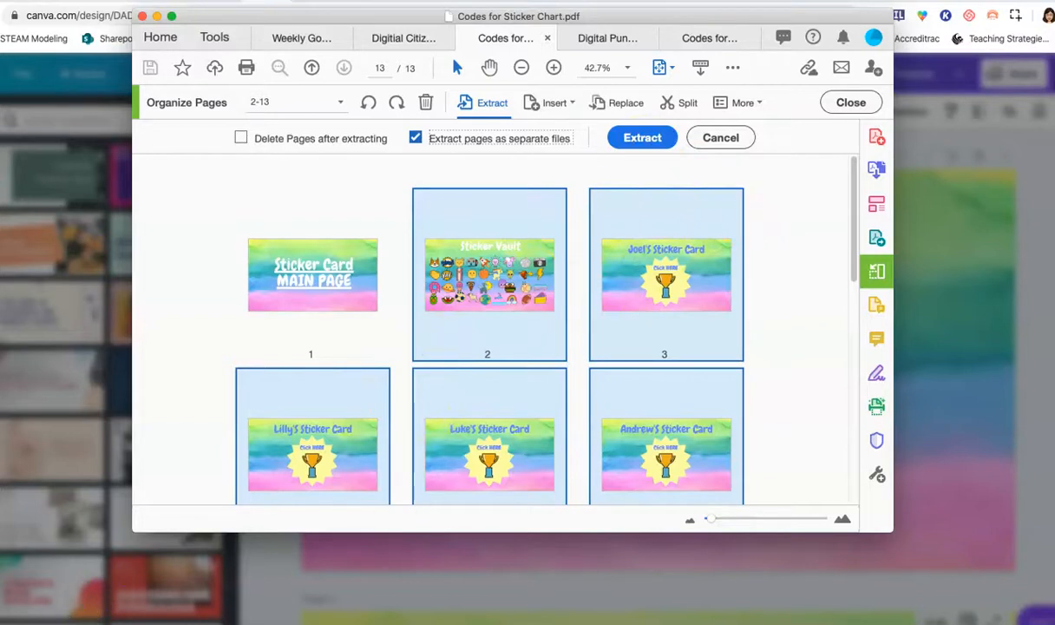
# Switch to Finder and view the Digital Sticker Card Links folder on the Desktop as icons
pyautogui.press('super+Tab')
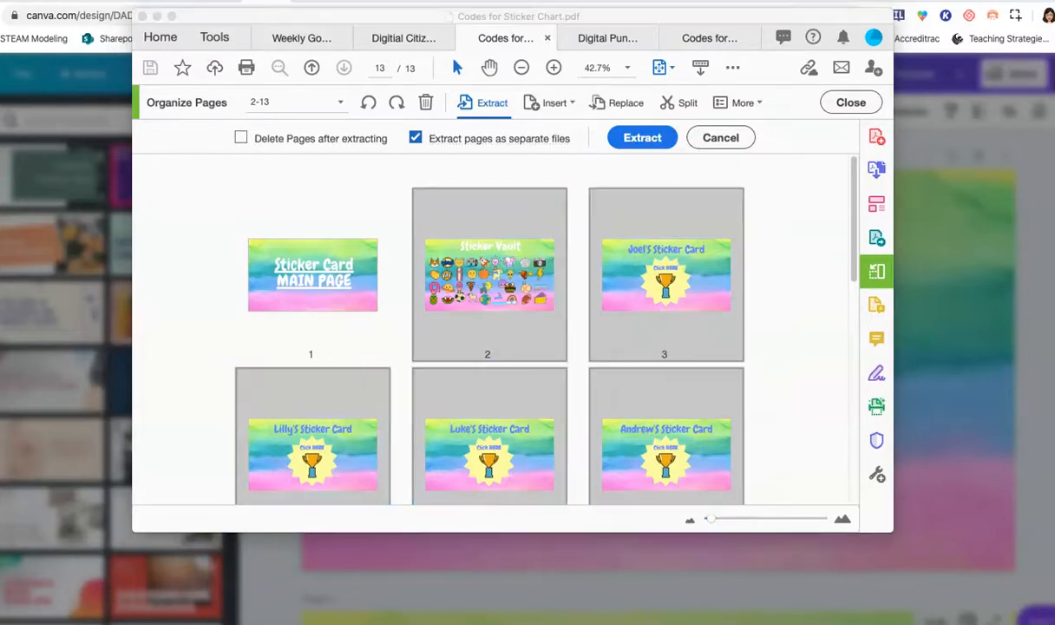
pyautogui.moveTo(0, 37); pyautogui.dragTo(170, 101)
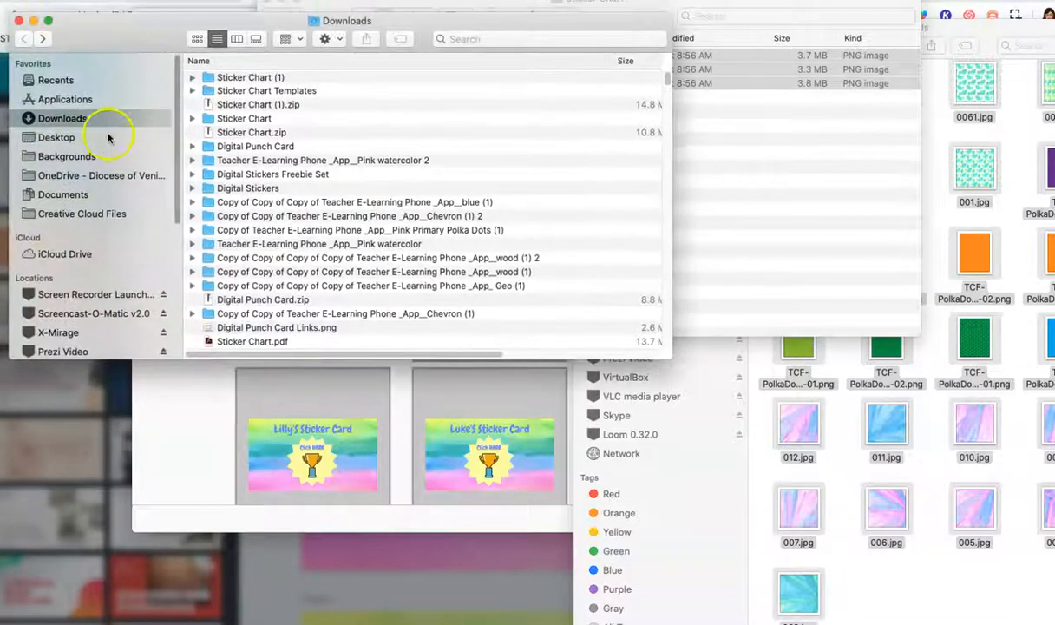
pyautogui.click(109, 138)
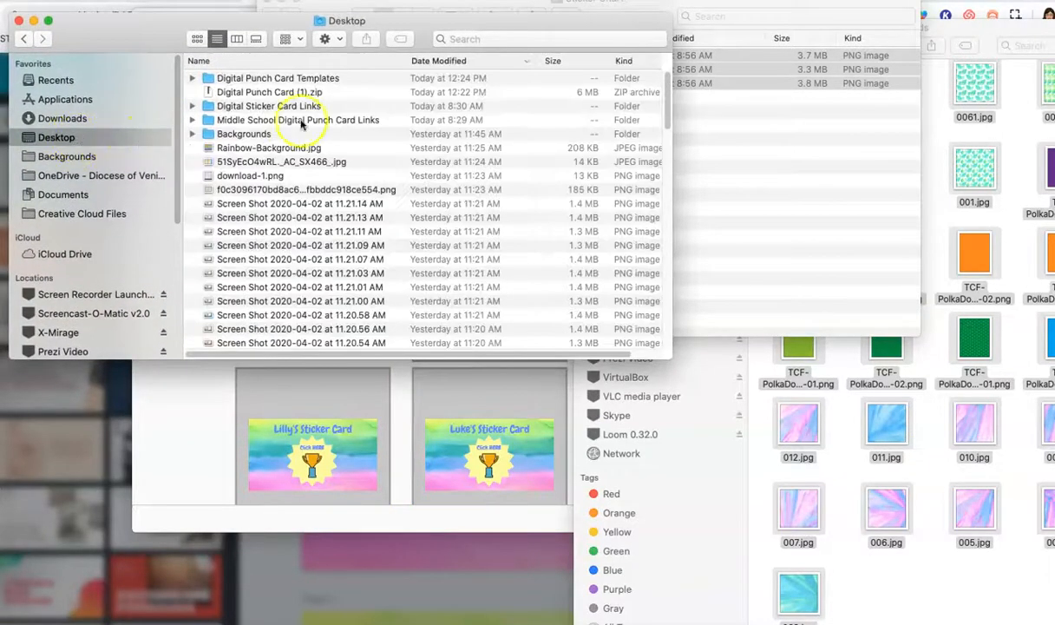
pyautogui.doubleClick(305, 106)
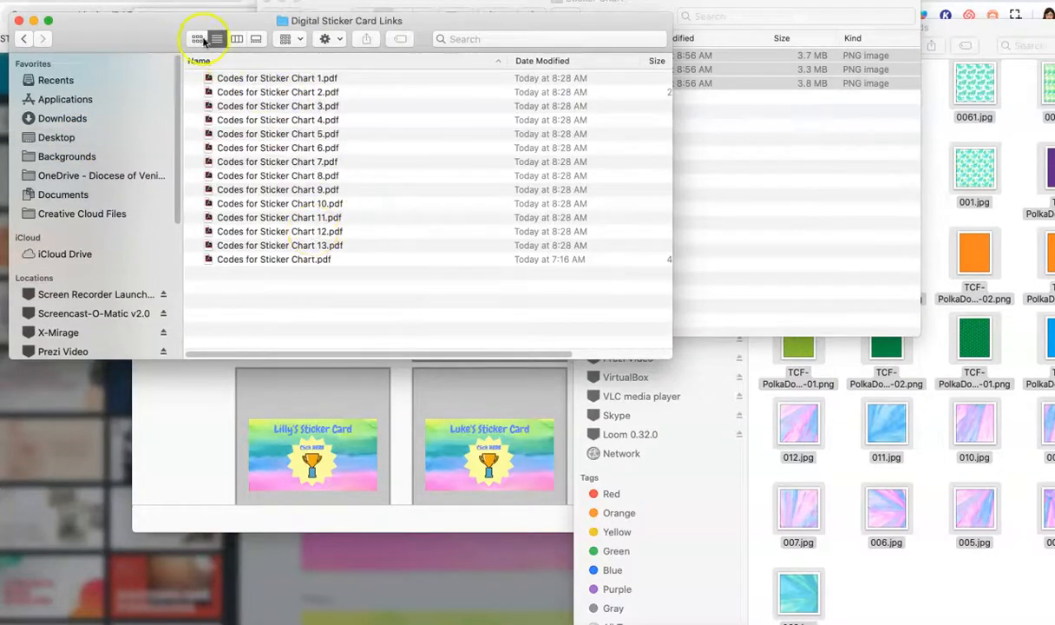
pyautogui.click(198, 39)
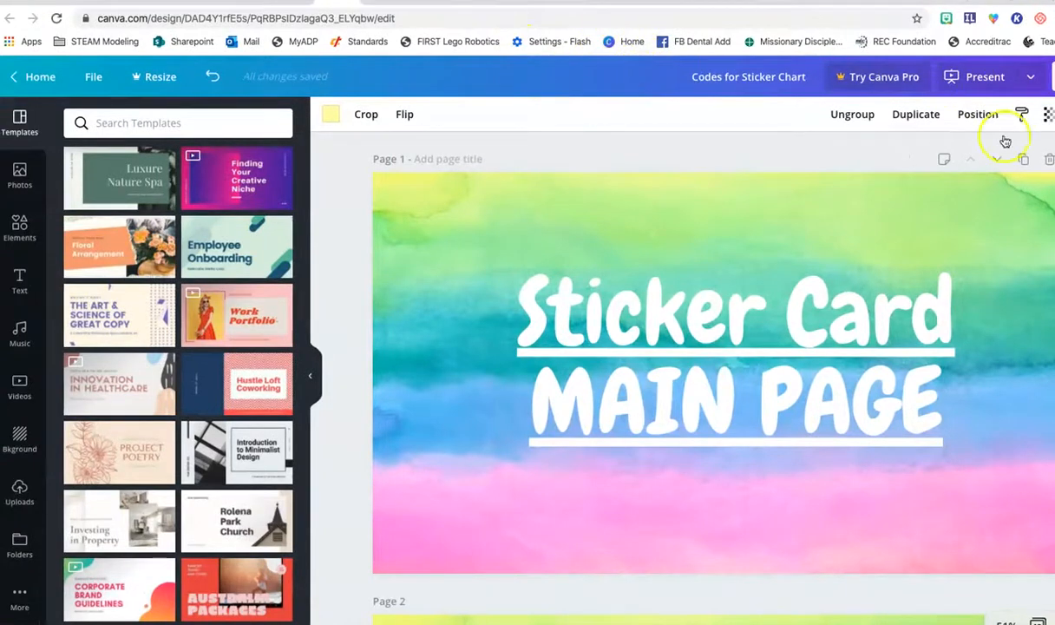
# Duplicate the Sticker Vault page in Canva's Codes for Sticker Chart design and return to page 2
pyautogui.click(407, 318)
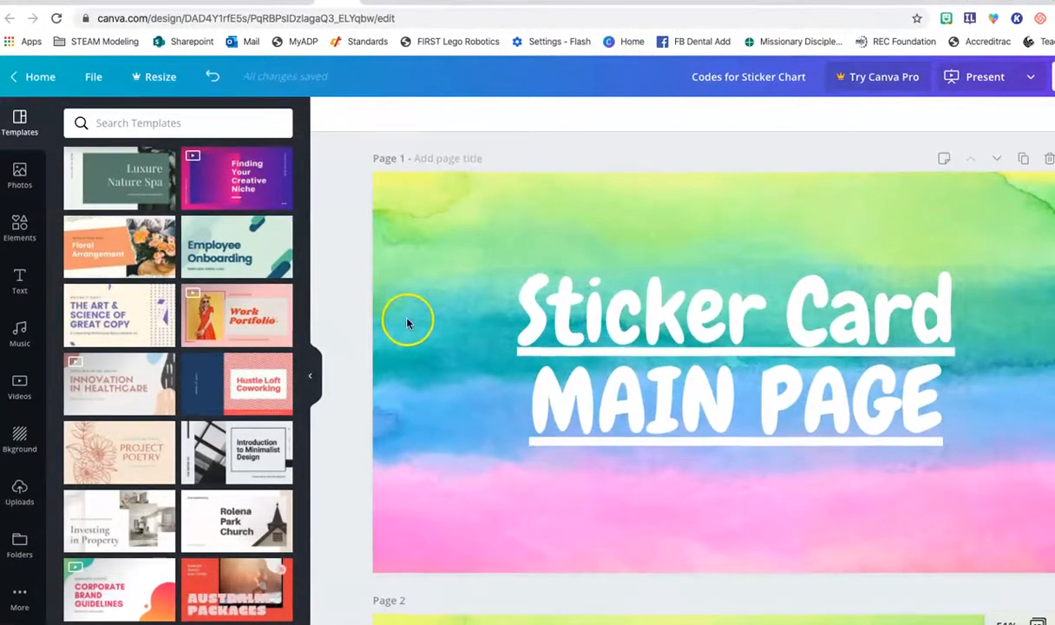
pyautogui.scroll(-2, 413, 321)
pyautogui.scroll(-5, 413, 321)
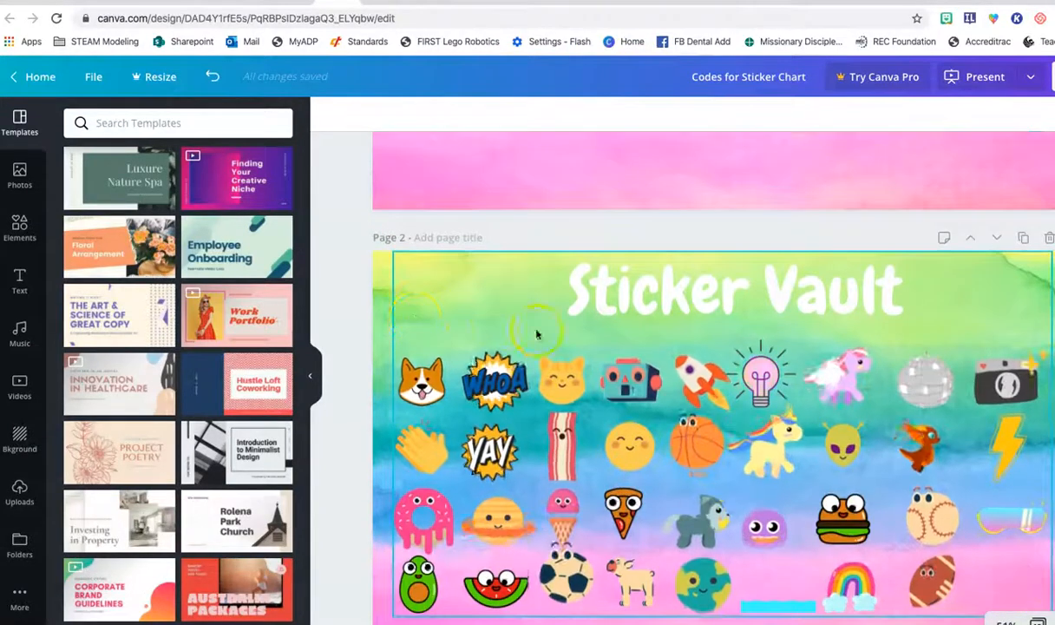
pyautogui.click(1024, 236)
pyautogui.scroll(6, 830, 264)
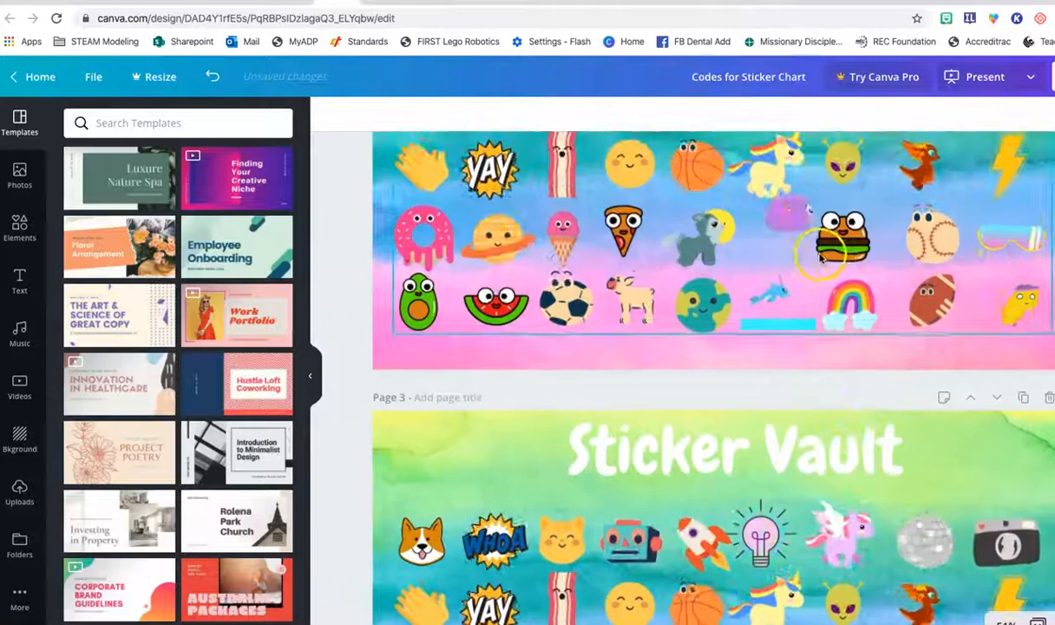
pyautogui.scroll(4, 611, 278)
pyautogui.scroll(-1, 599, 295)
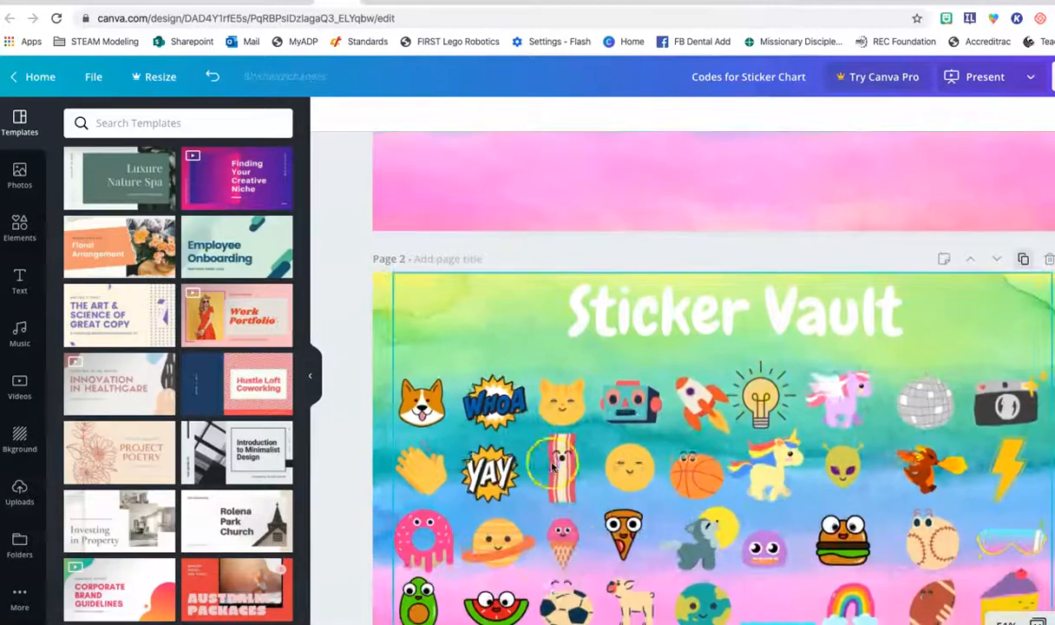
# Delete the Sticker Vault title and all the grouped stickers from page 2, keeping the watercolor background
pyautogui.click(522, 447)
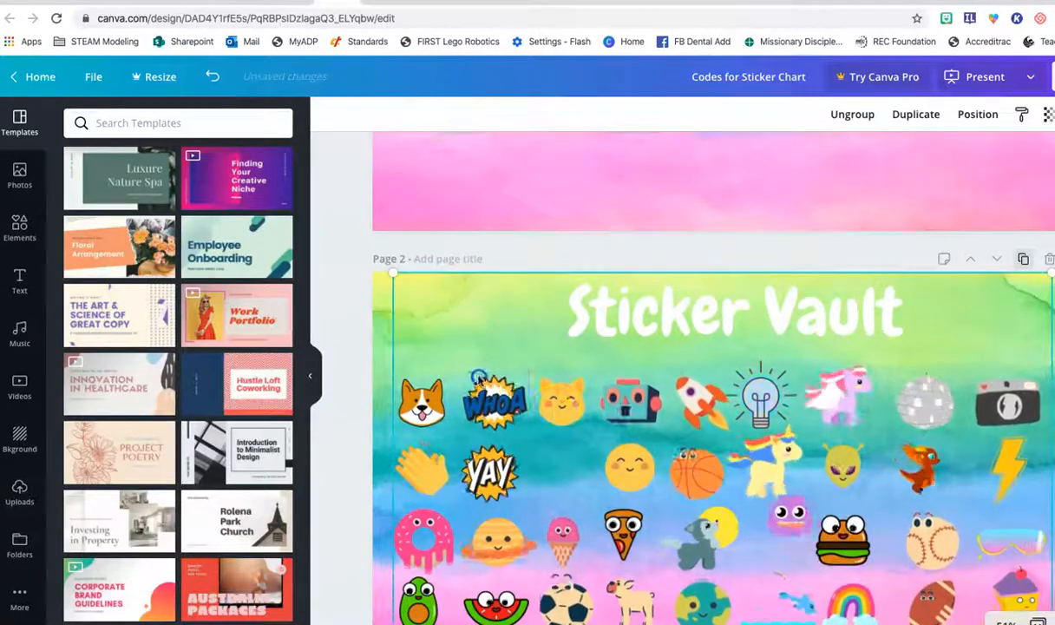
pyautogui.click(385, 350)
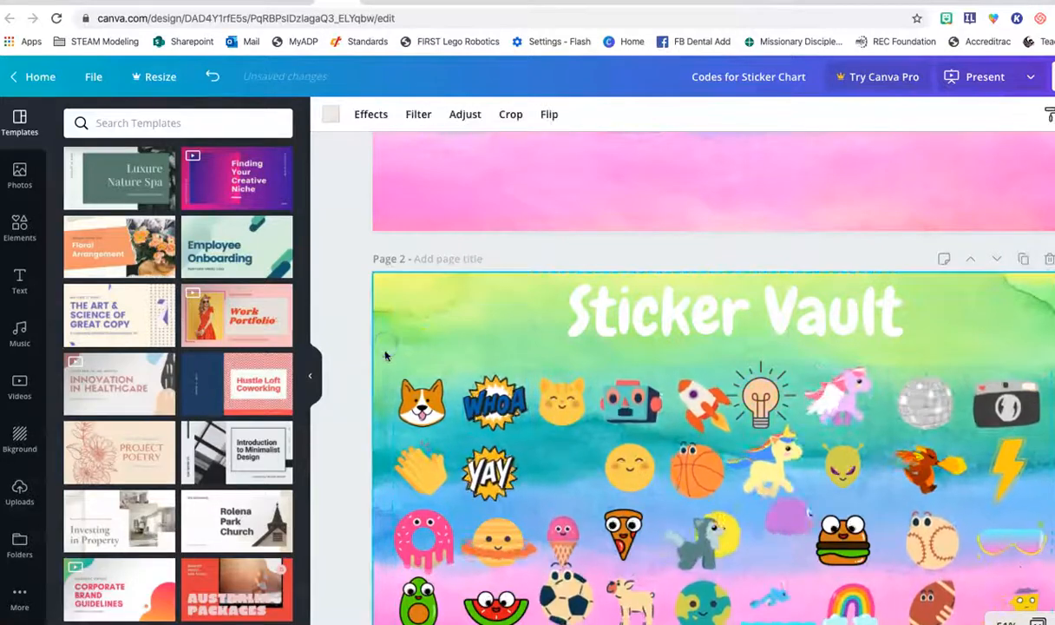
pyautogui.moveTo(1028, 599); pyautogui.dragTo(1032, 605)
pyautogui.press('Delete')
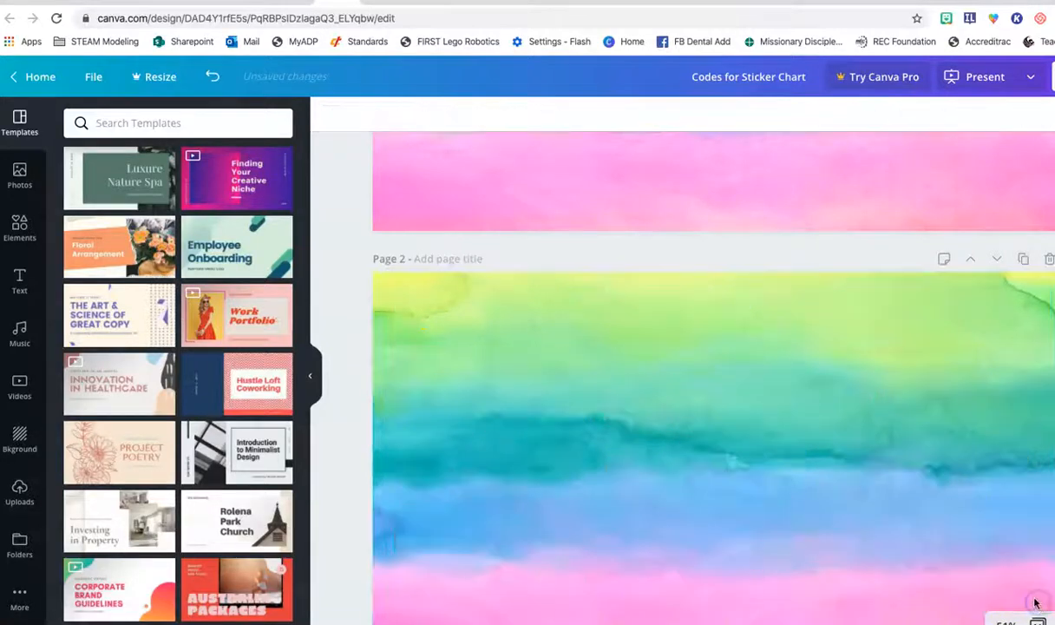
pyautogui.scroll(-3, 864, 495)
pyautogui.scroll(1, 866, 495)
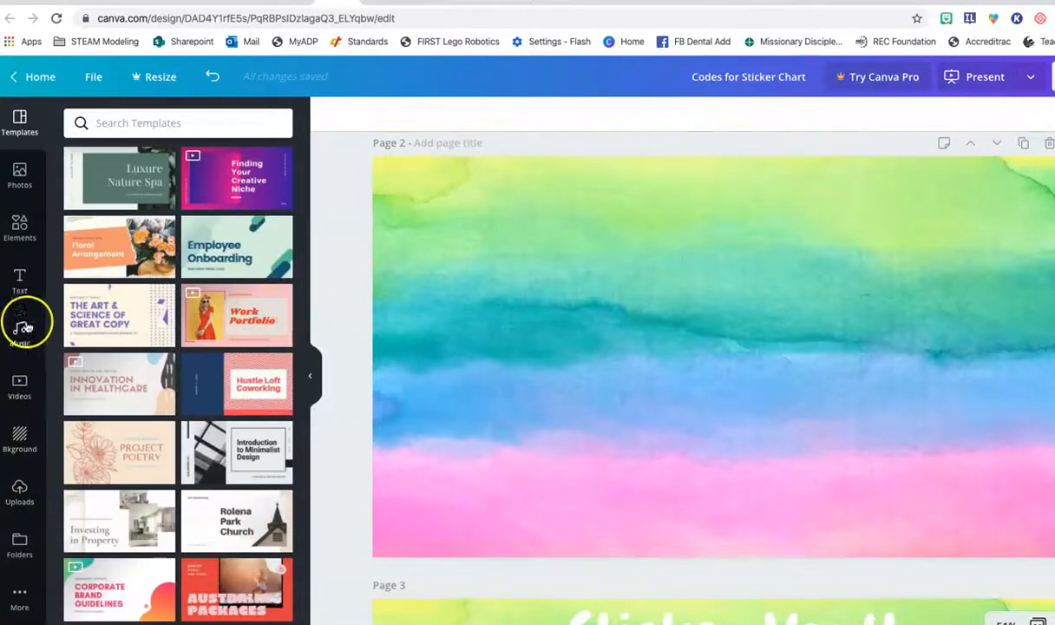
# Search the elements library for "fish sticker"
pyautogui.click(27, 236)
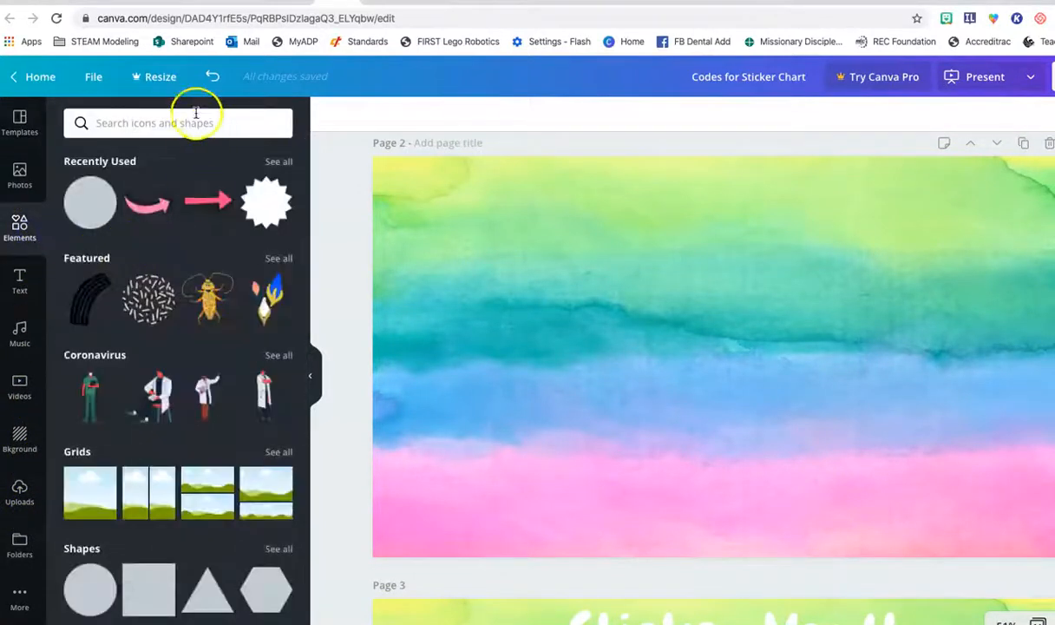
pyautogui.scroll(-4, 182, 261)
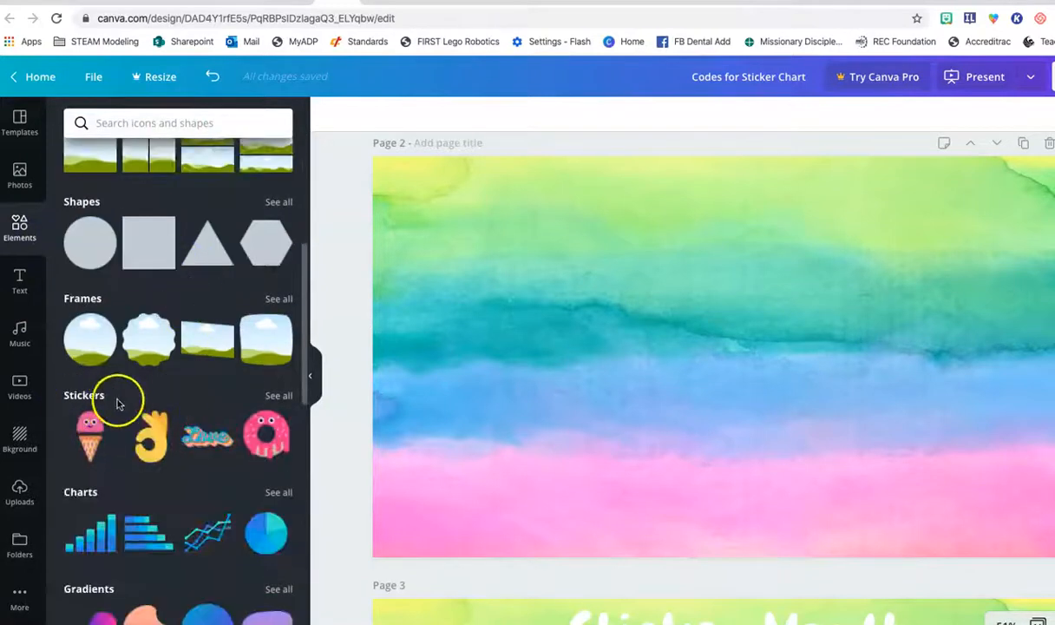
pyautogui.click(211, 127)
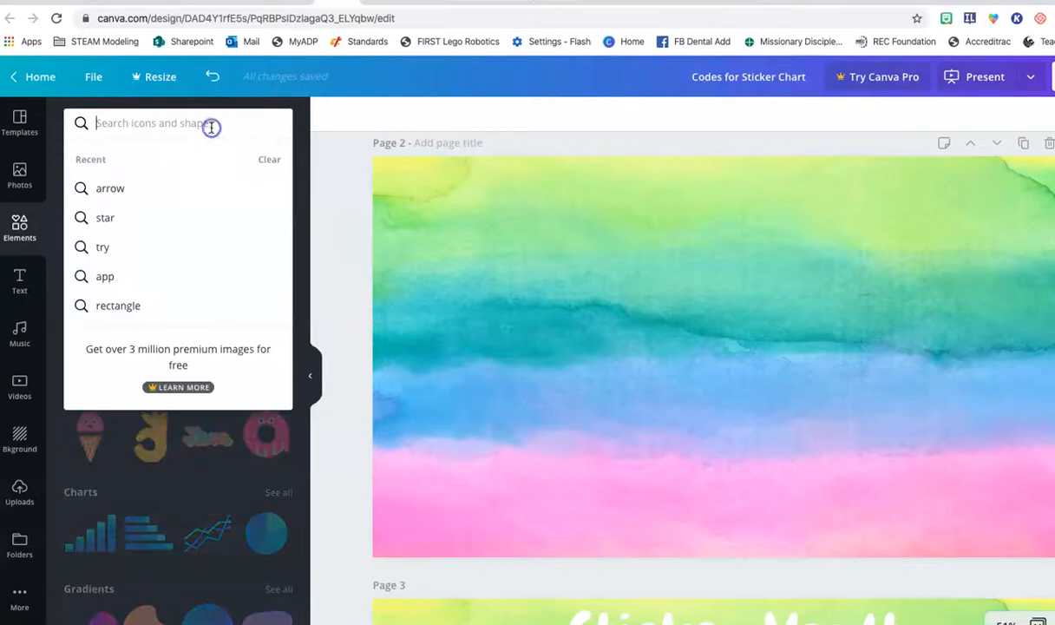
pyautogui.write('fis')
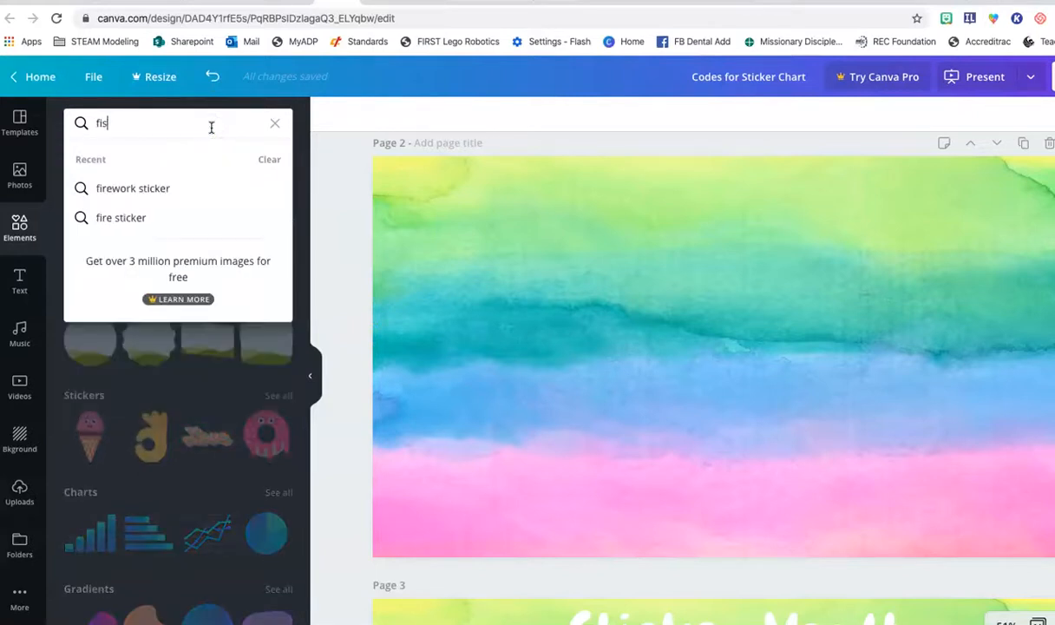
pyautogui.write('h sticker')
pyautogui.press('Return')
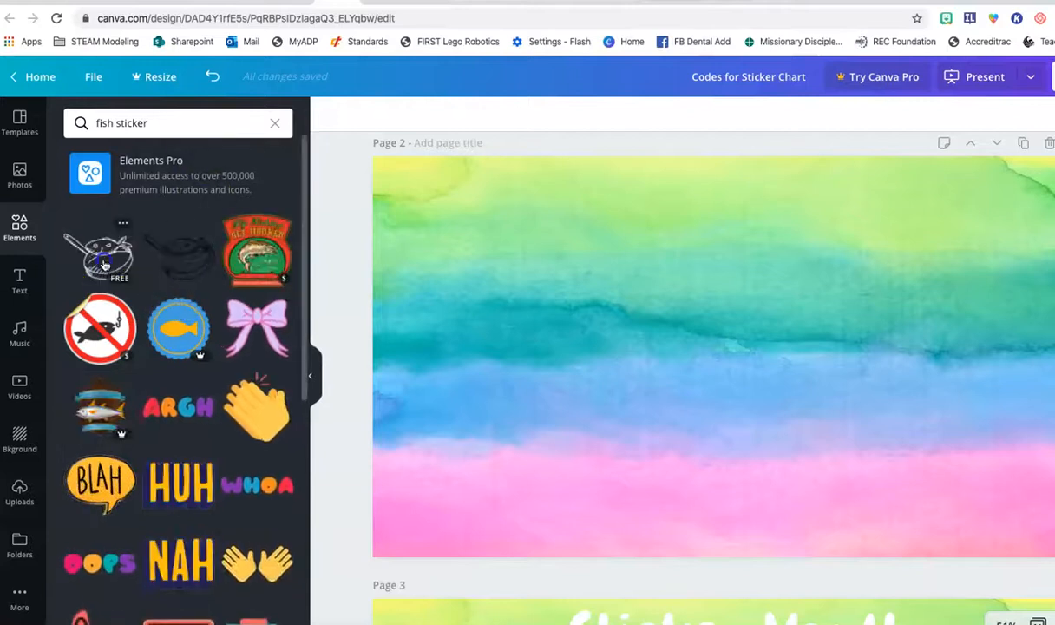
# Add the free fish-in-a-frying-pan sticker to page 2, shrink it and place it near the page's upper-left corner
pyautogui.click(104, 265)
pyautogui.moveTo(917, 199); pyautogui.dragTo(793, 303)
pyautogui.moveTo(715, 440); pyautogui.dragTo(598, 361)
pyautogui.moveTo(647, 424); pyautogui.dragTo(582, 361)
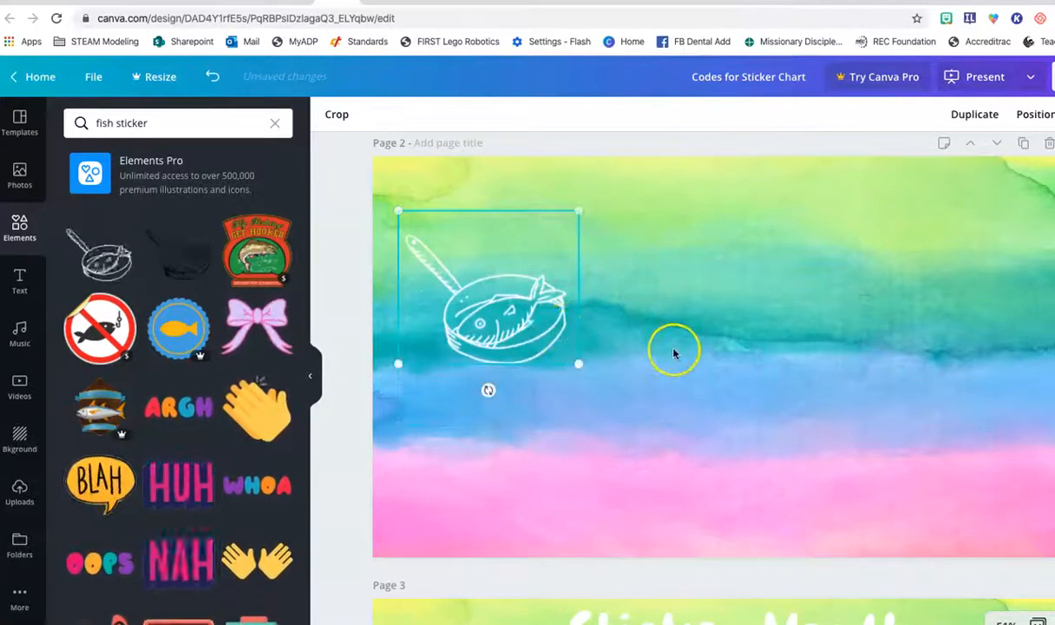
# Change the elements search to "smiley sticker"
pyautogui.doubleClick(102, 123)
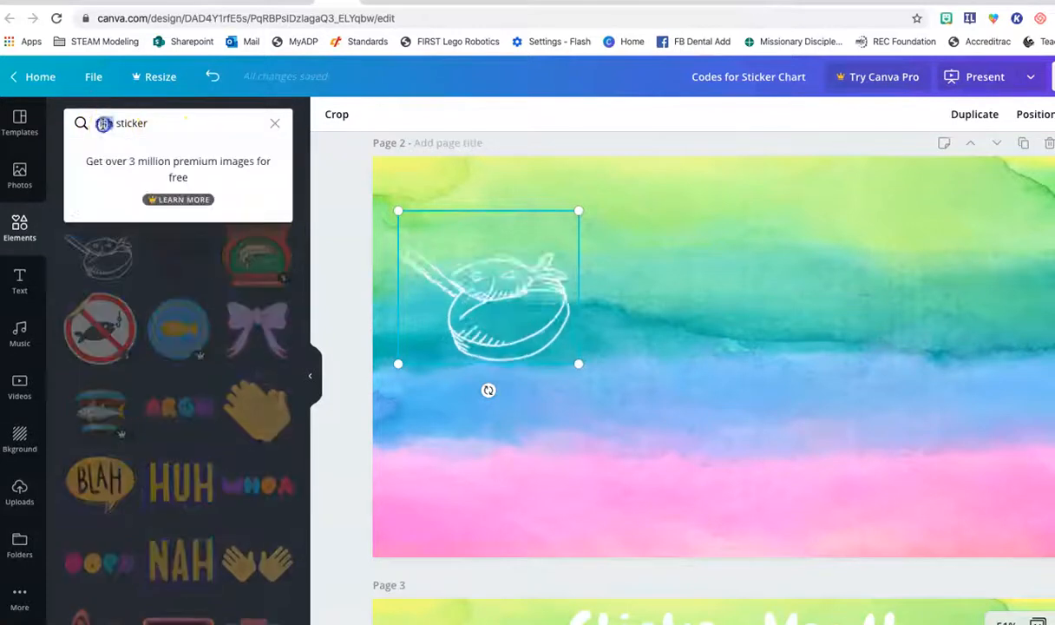
pyautogui.press('BackSpace')
pyautogui.write('m')
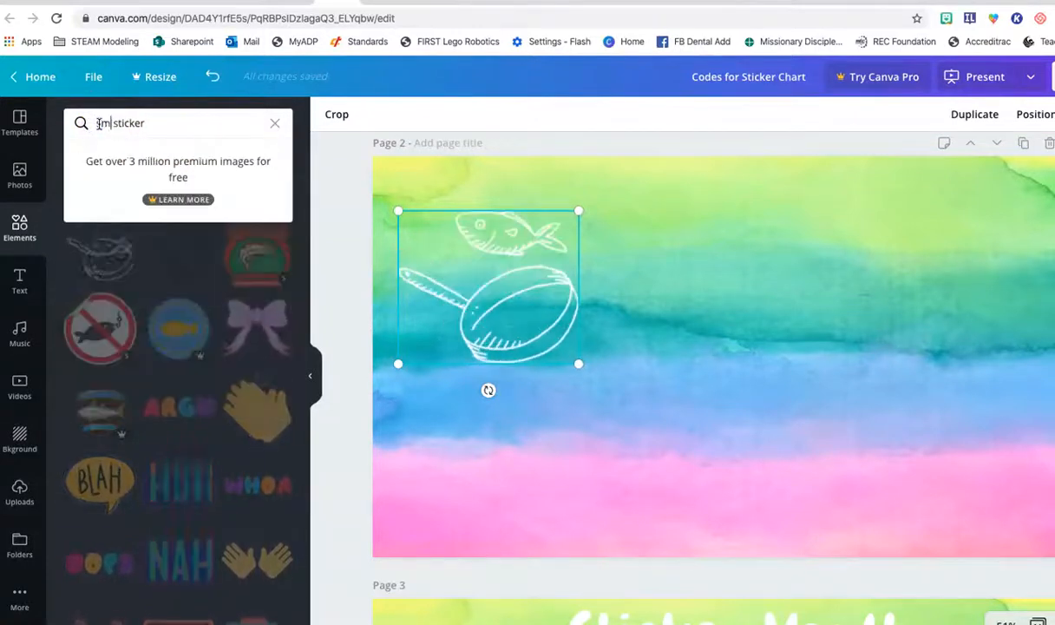
pyautogui.write('iley')
pyautogui.press('Return')
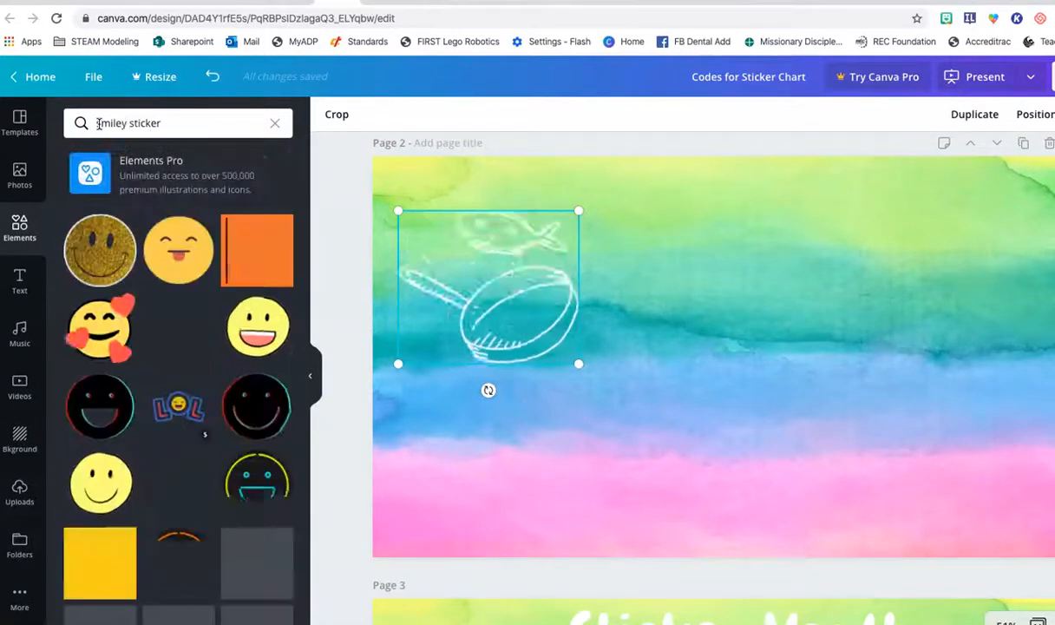
pyautogui.click(128, 122)
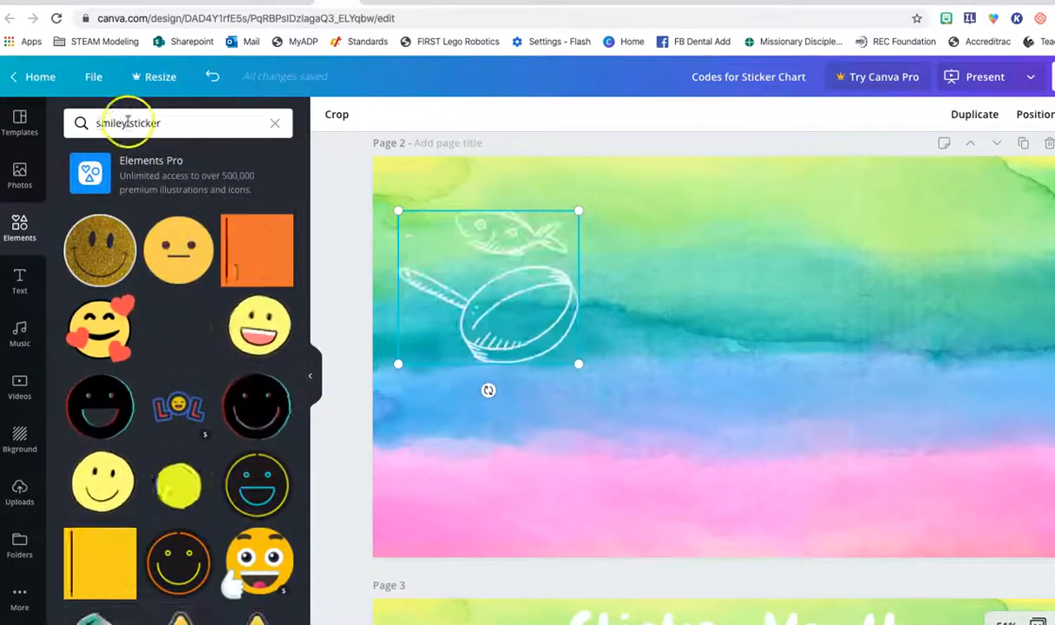